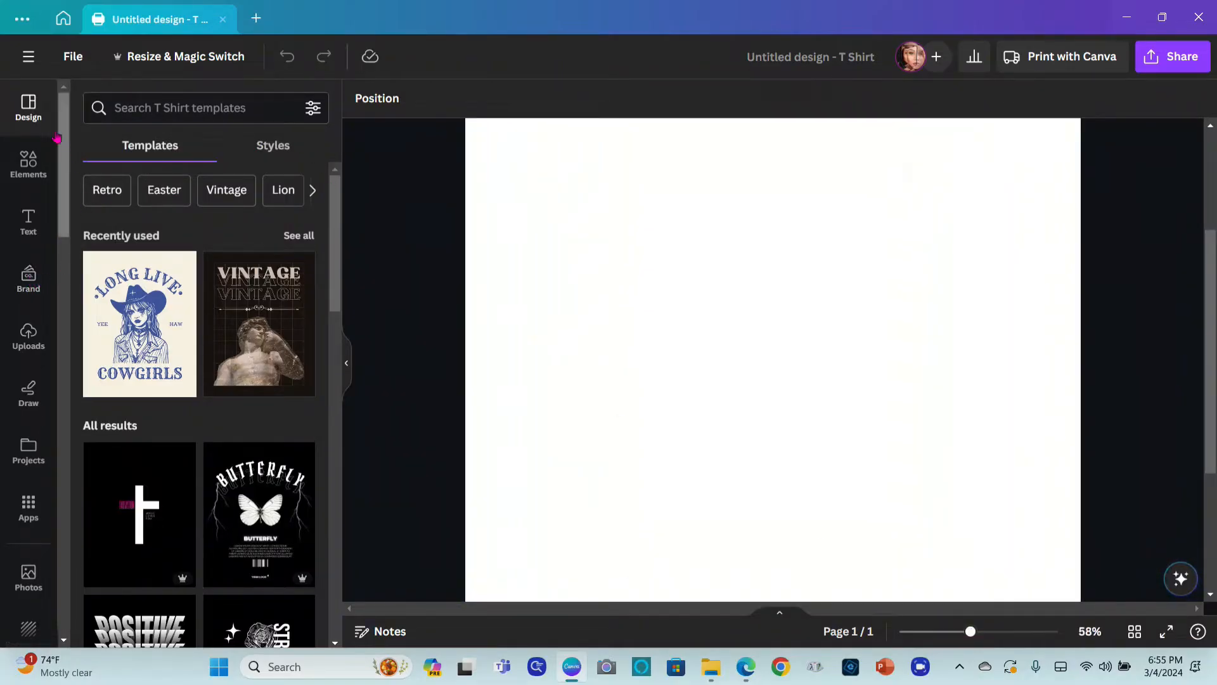
Add the uploaded Easter eggs image to the page and remove its background with BG Remover.
click(31, 344)
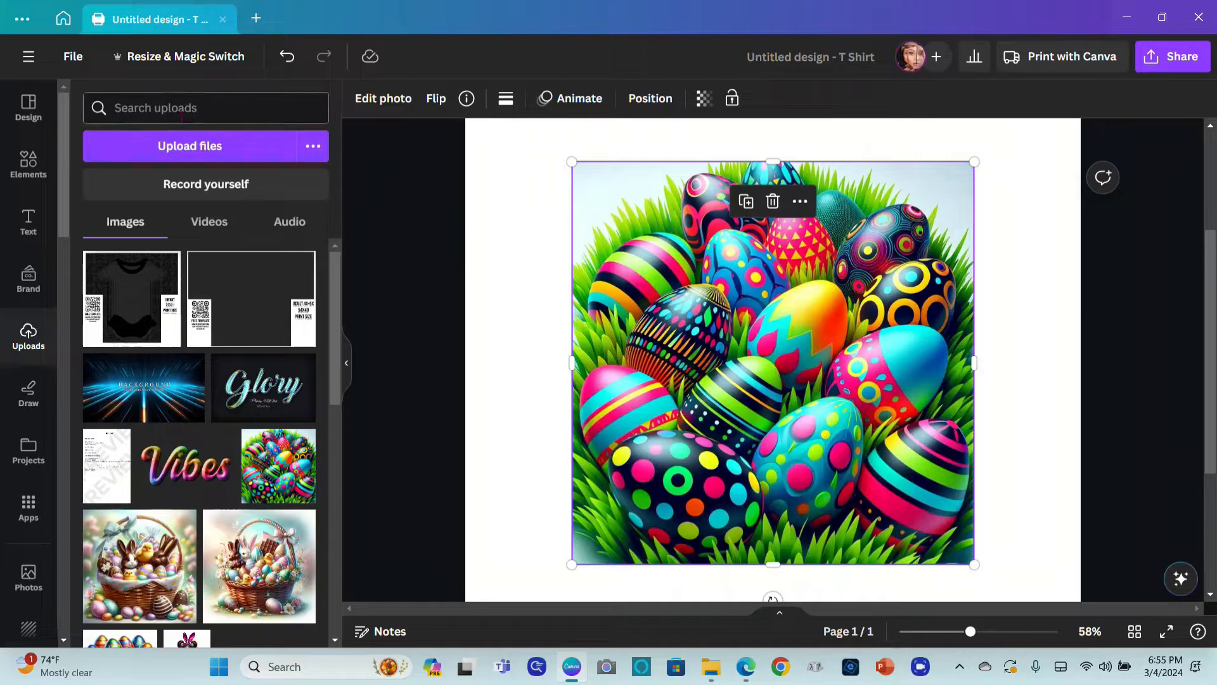
click(175, 109)
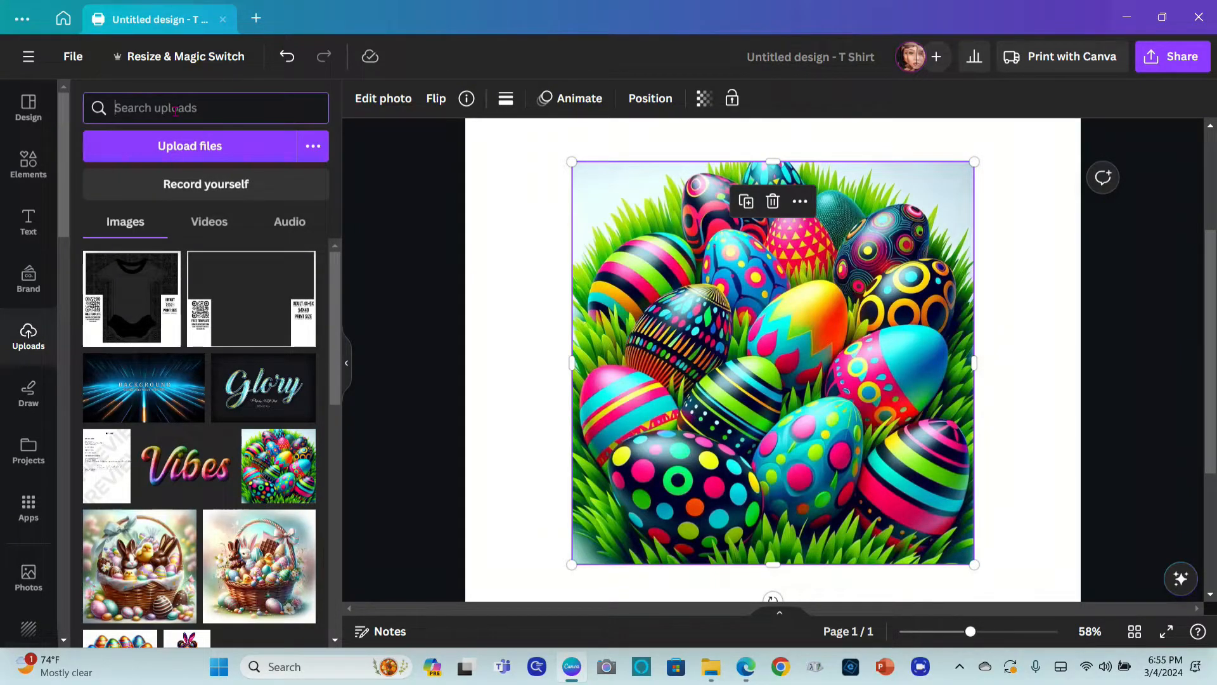
click(691, 300)
click(389, 100)
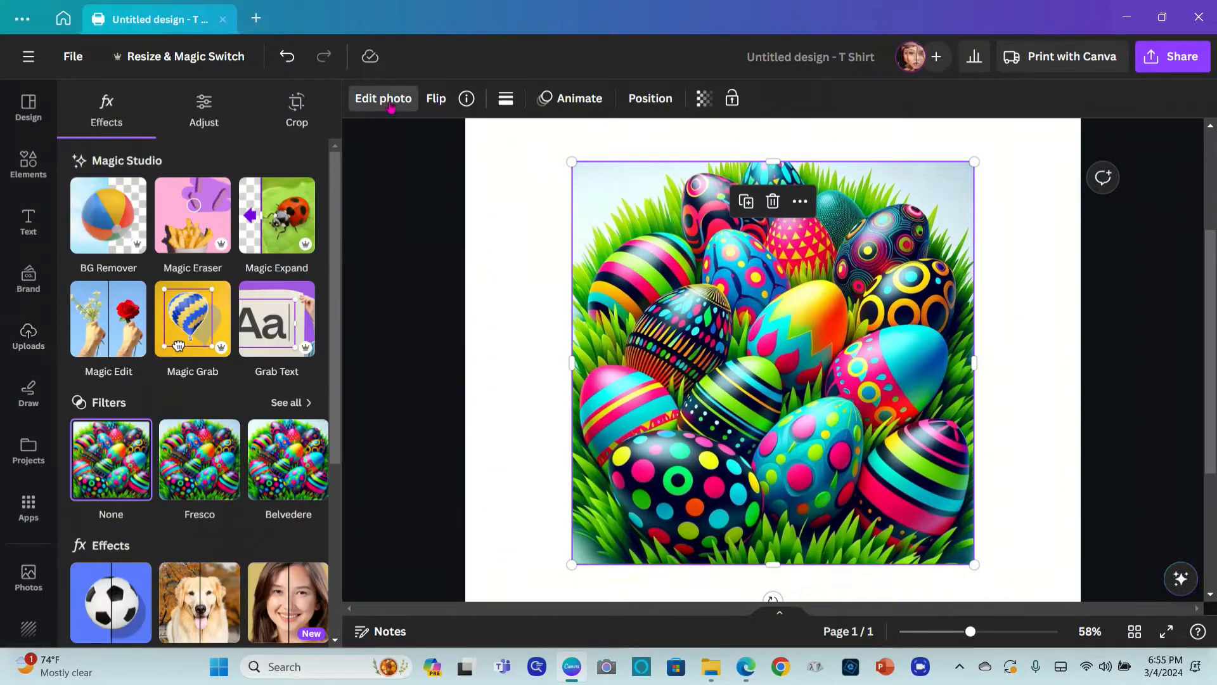
click(126, 216)
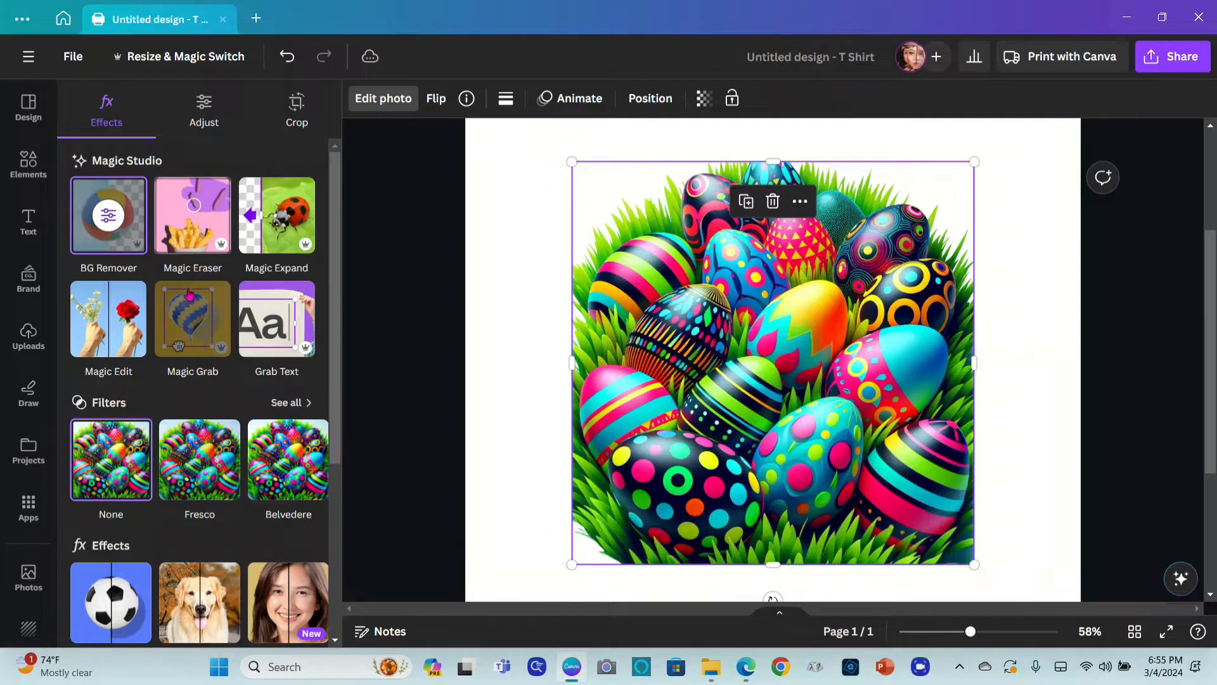
Run a Freeform Magic Expand on the egg image, extending its frame slightly beyond the upper-left corner.
click(274, 230)
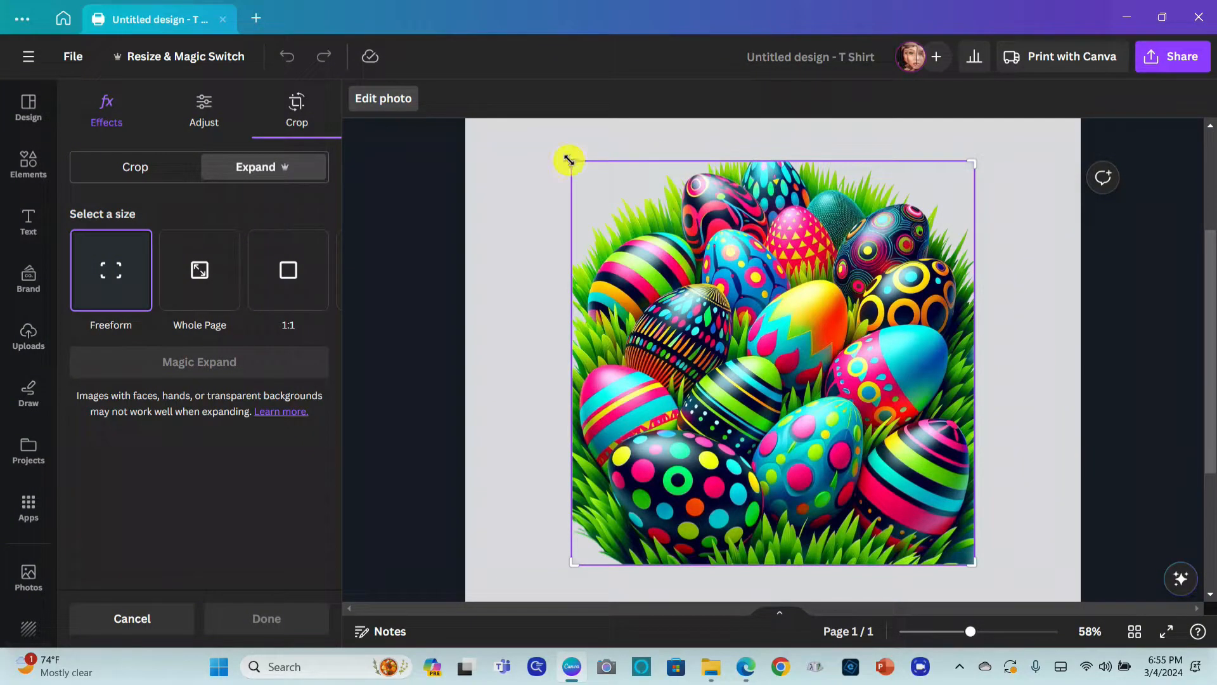
drag(569, 159, 565, 151)
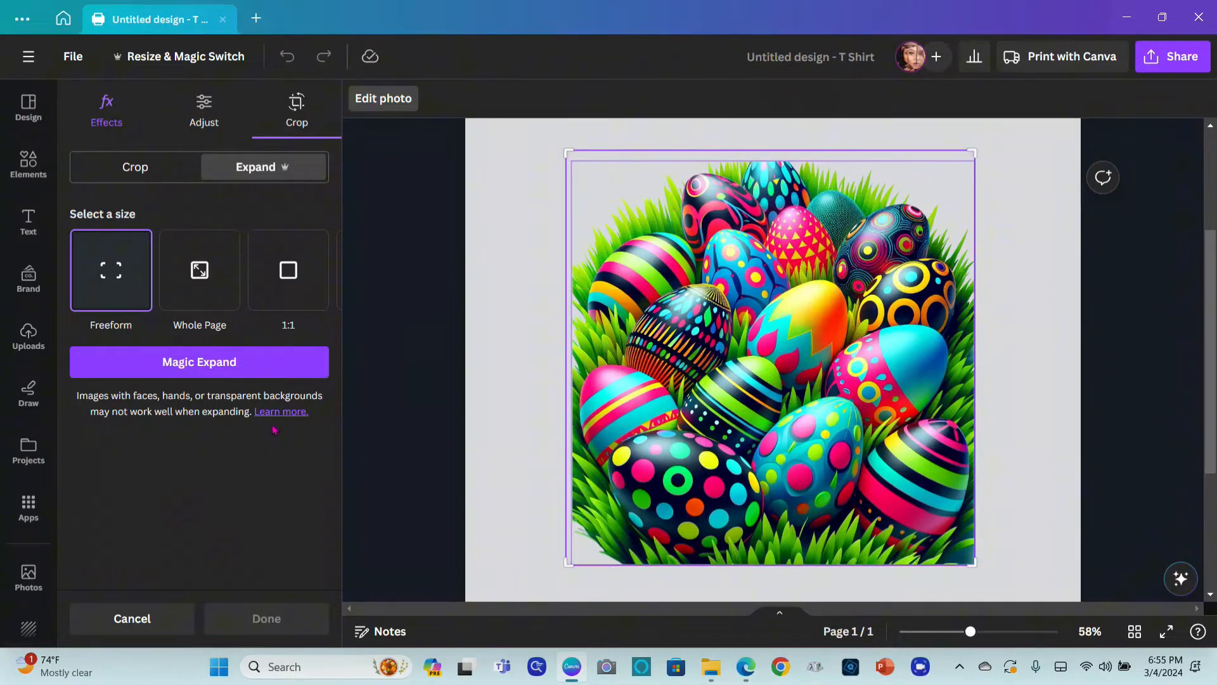
click(239, 362)
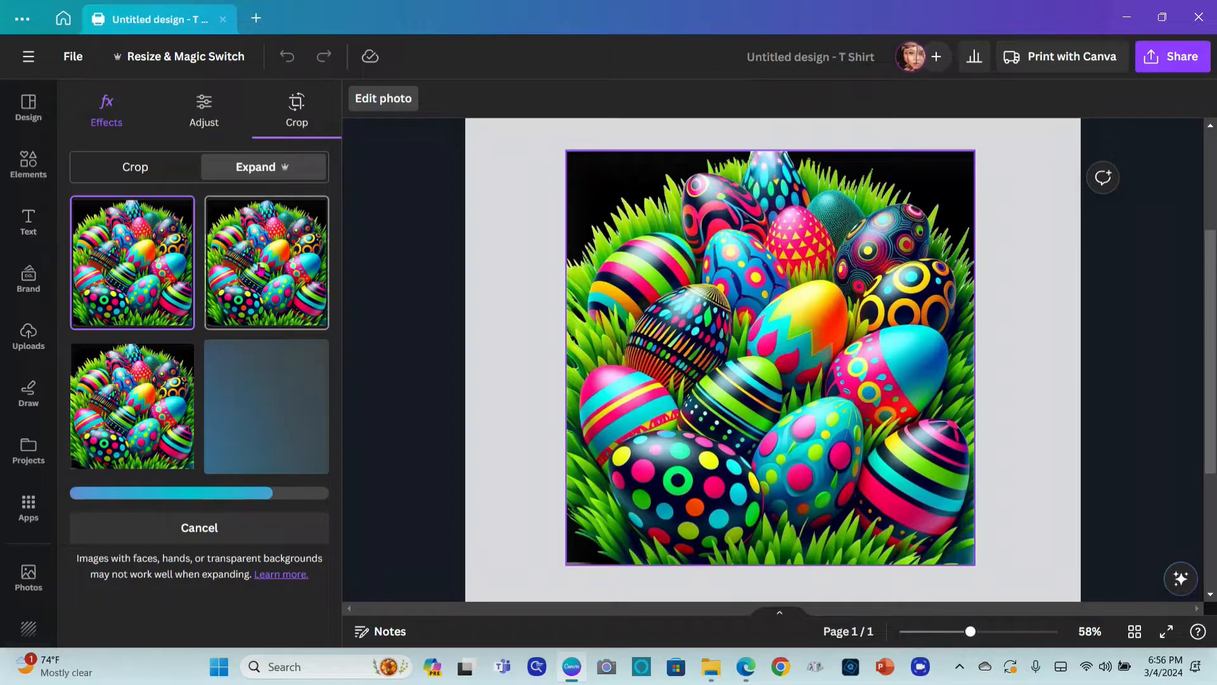
Compare the four generated expansions of the egg image and apply the fourth one.
click(261, 270)
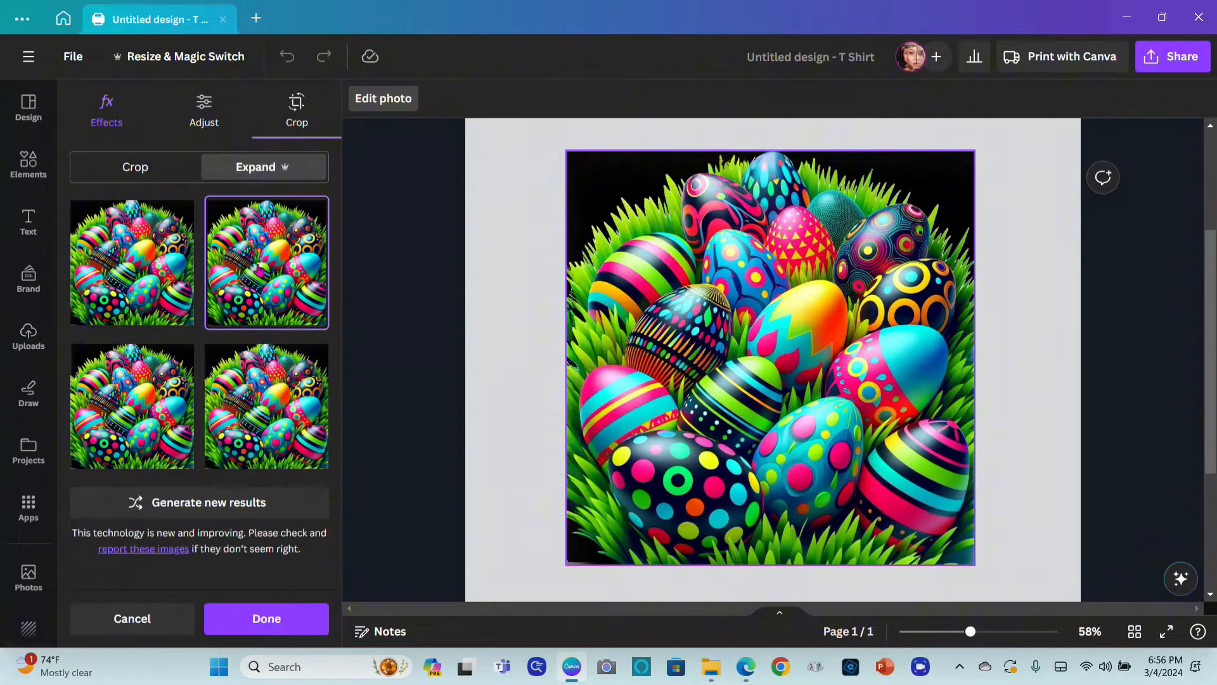
click(156, 412)
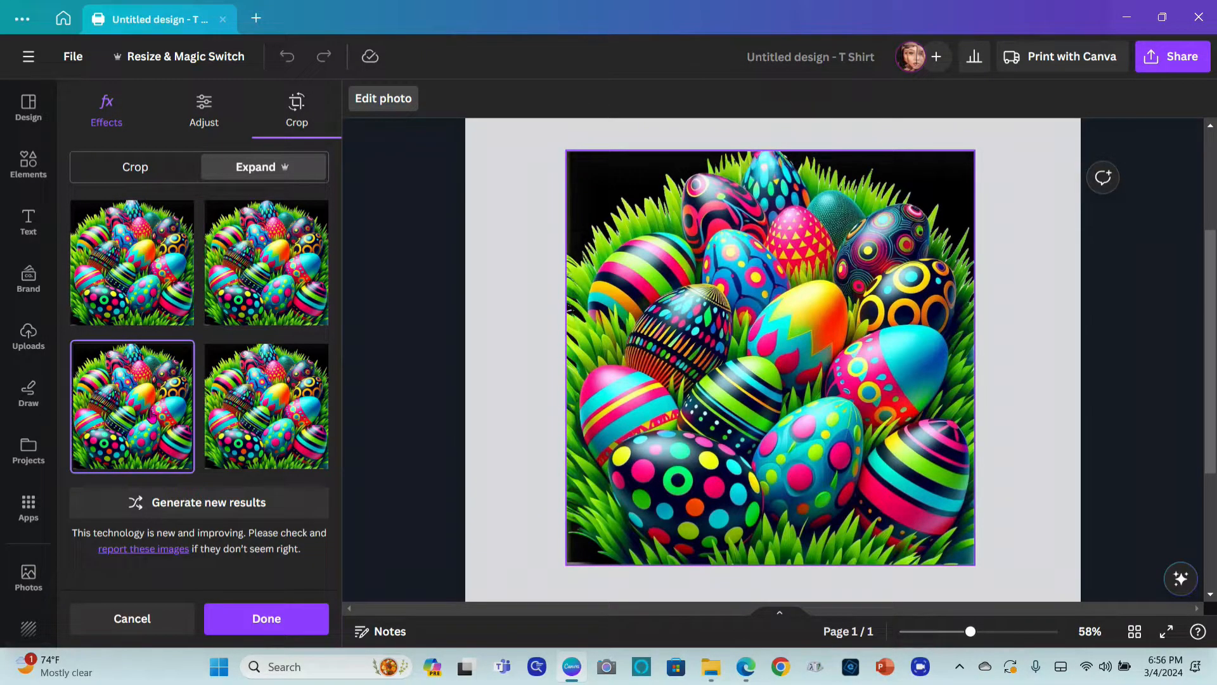
click(260, 416)
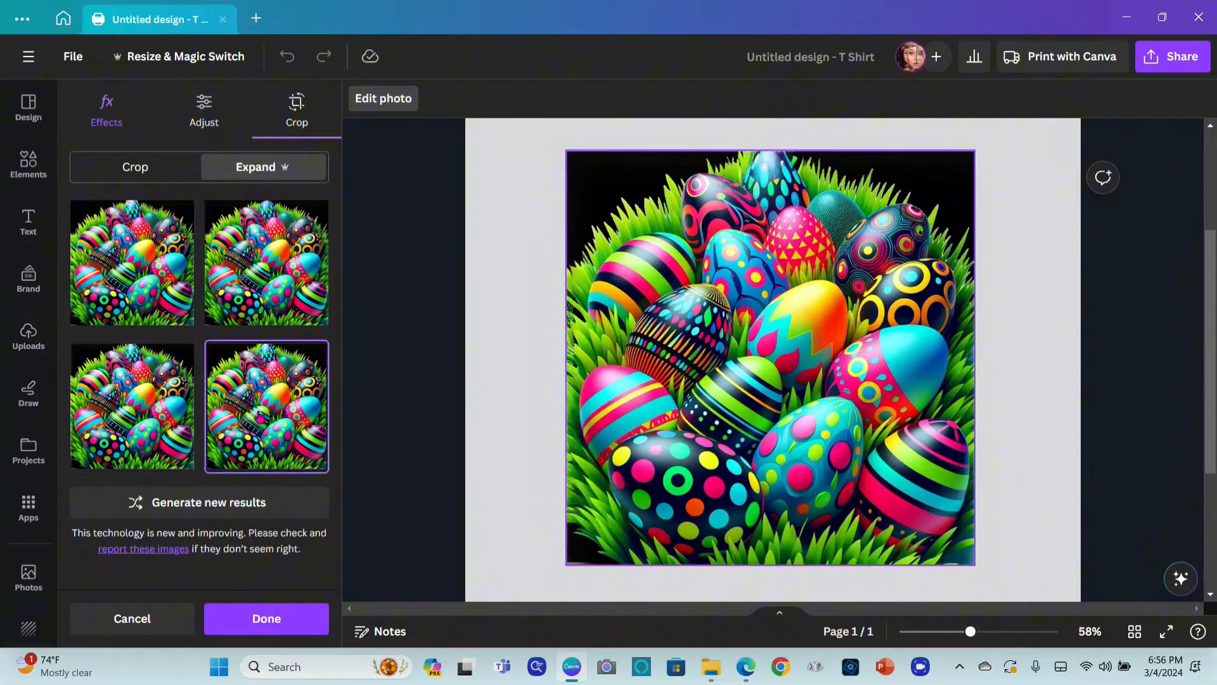
click(270, 269)
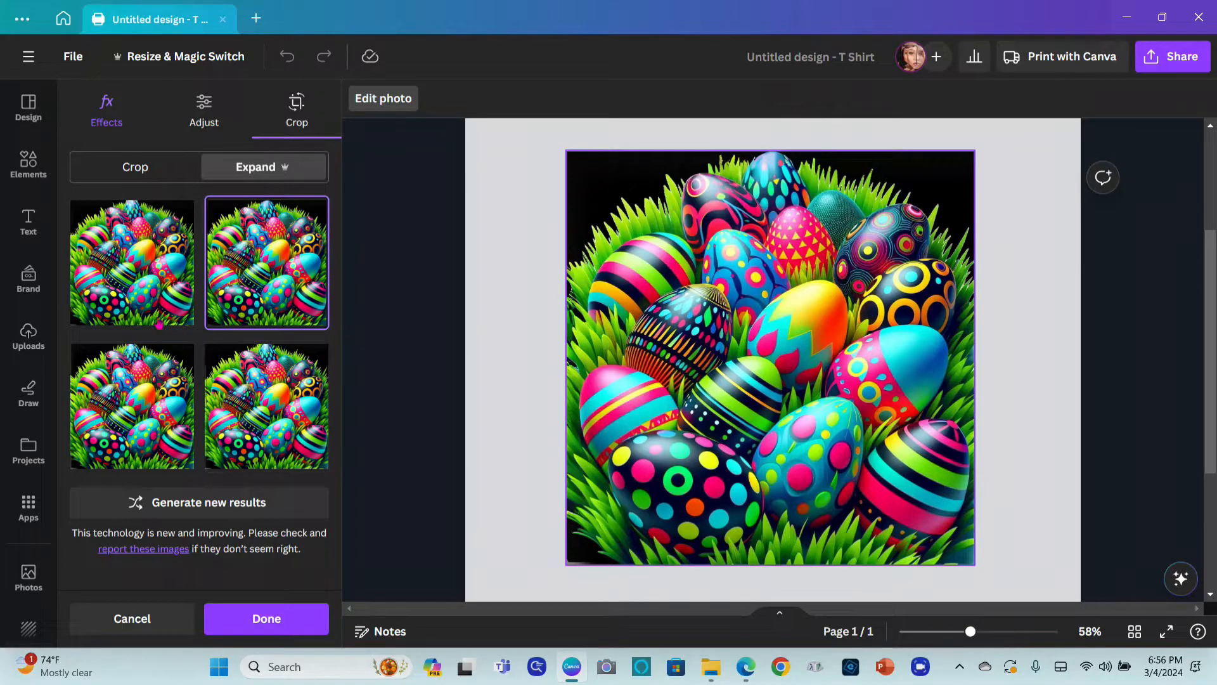
click(137, 274)
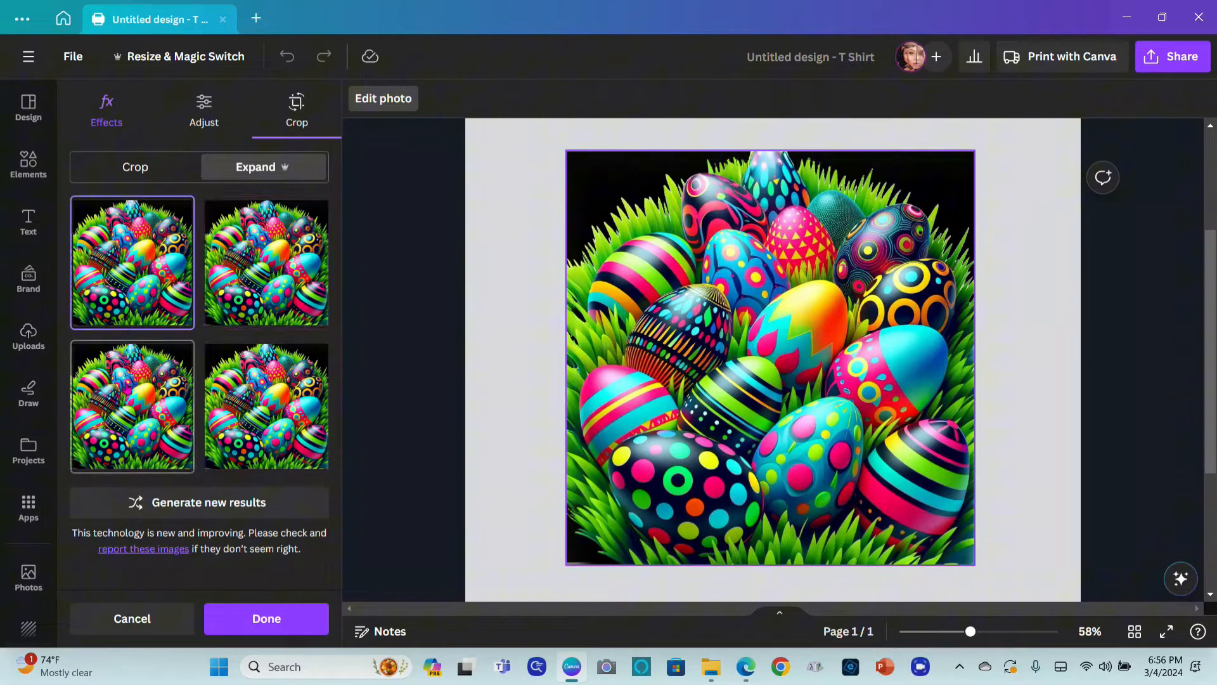
click(130, 396)
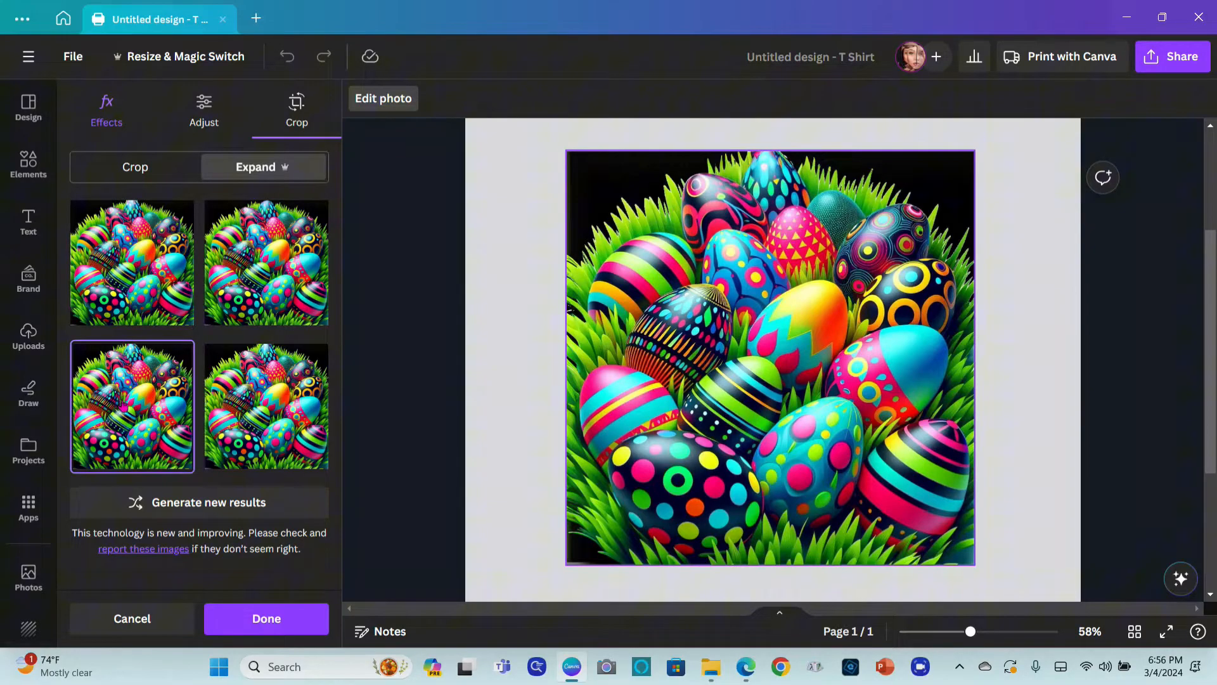
click(271, 421)
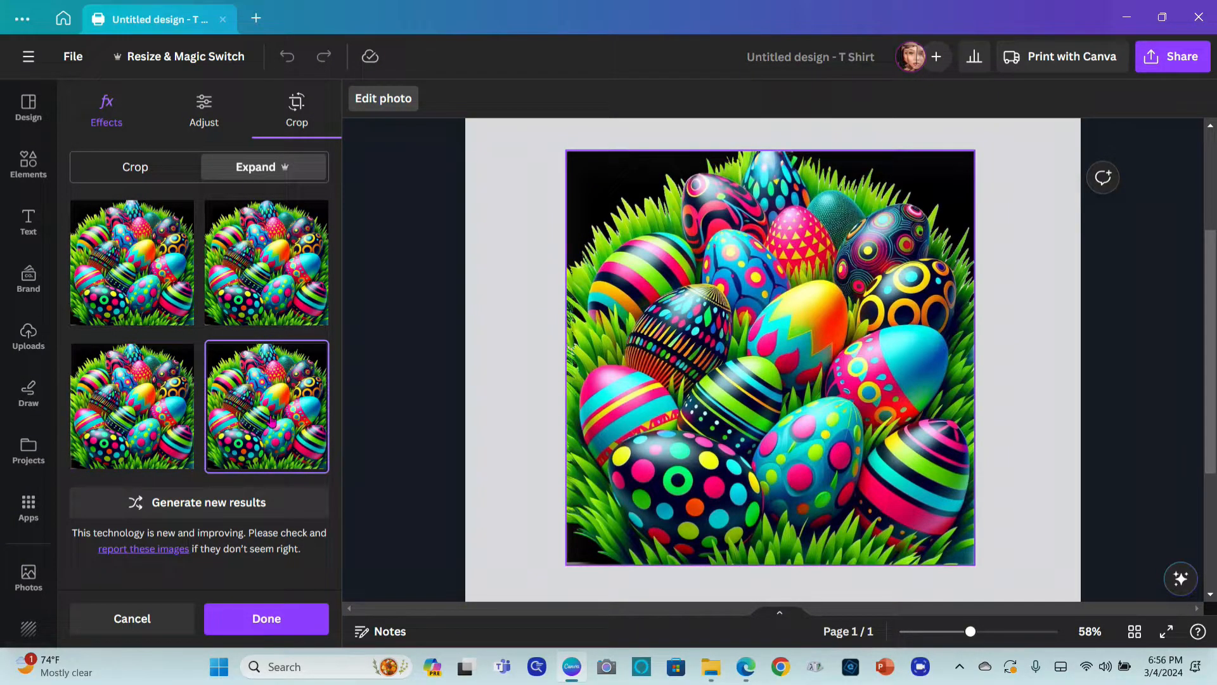
click(272, 616)
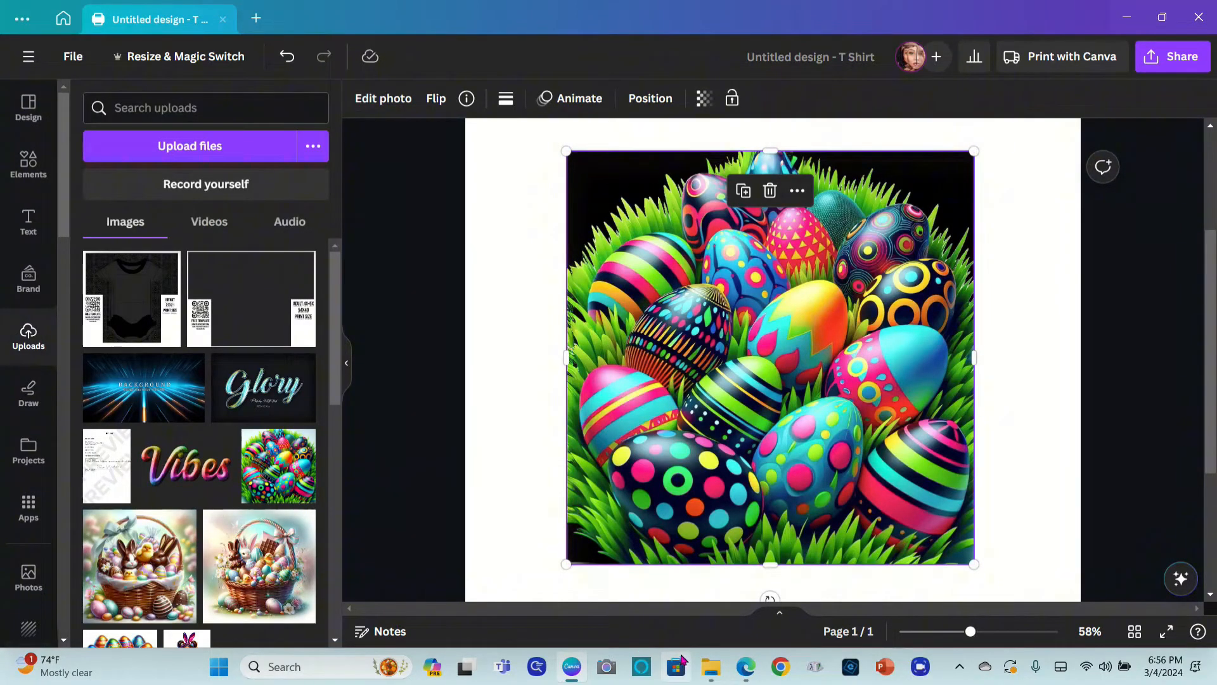
Remove the background of the expanded egg image with BG Remover and close the photo effects.
click(386, 98)
click(95, 244)
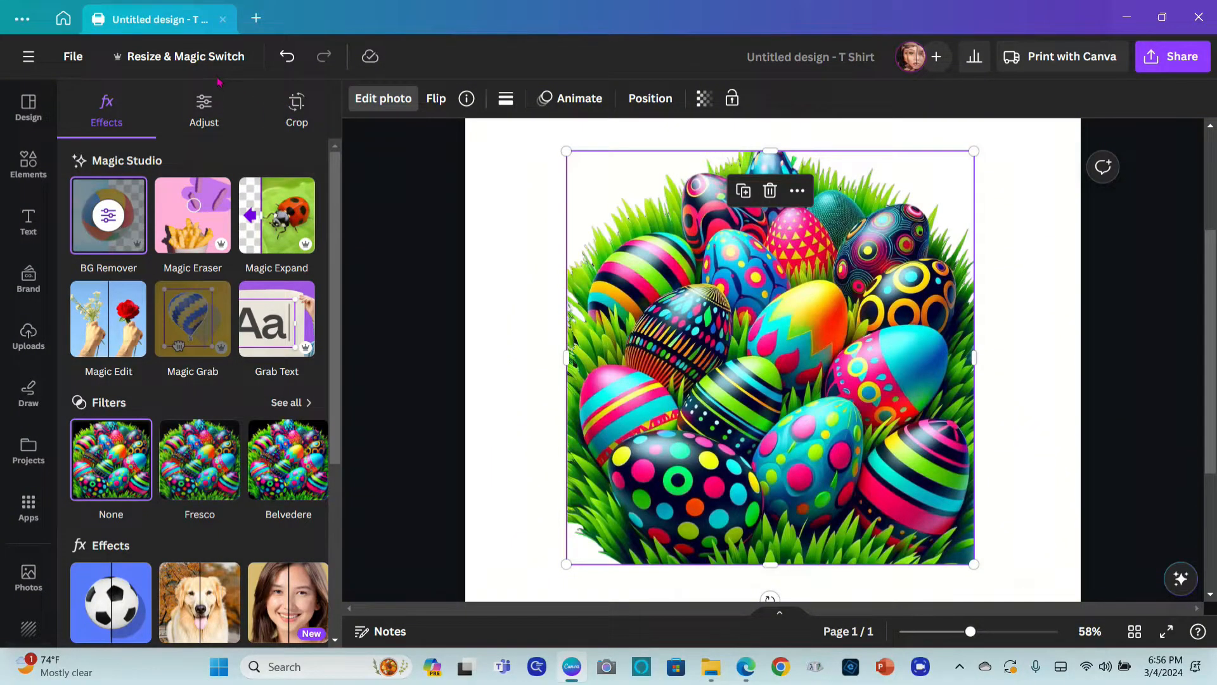
click(379, 104)
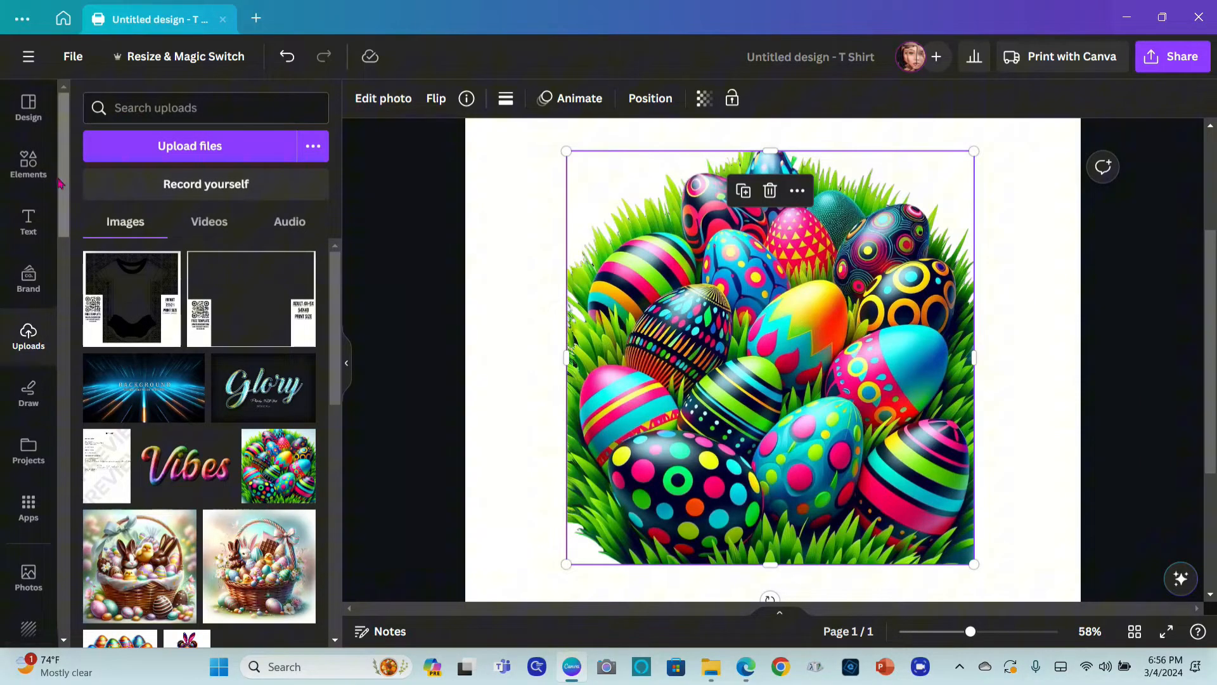
Add the recently used soft white blur graphic and place it over the lower-left corner of the egg image.
click(27, 167)
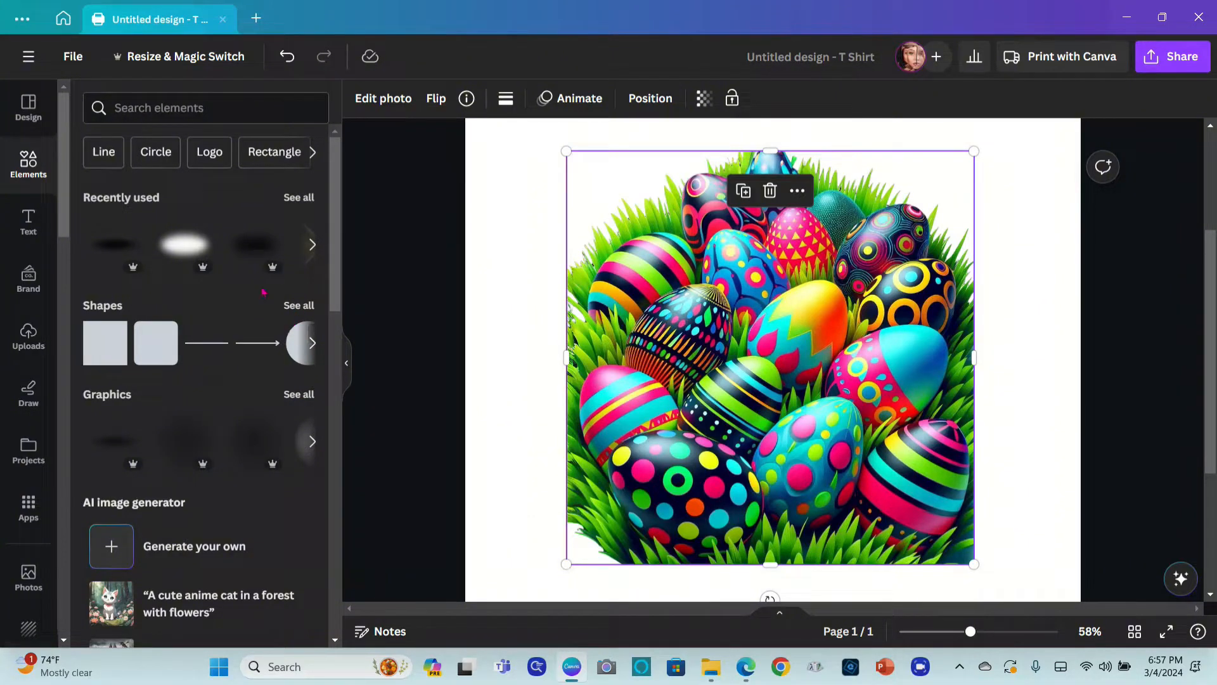
click(194, 248)
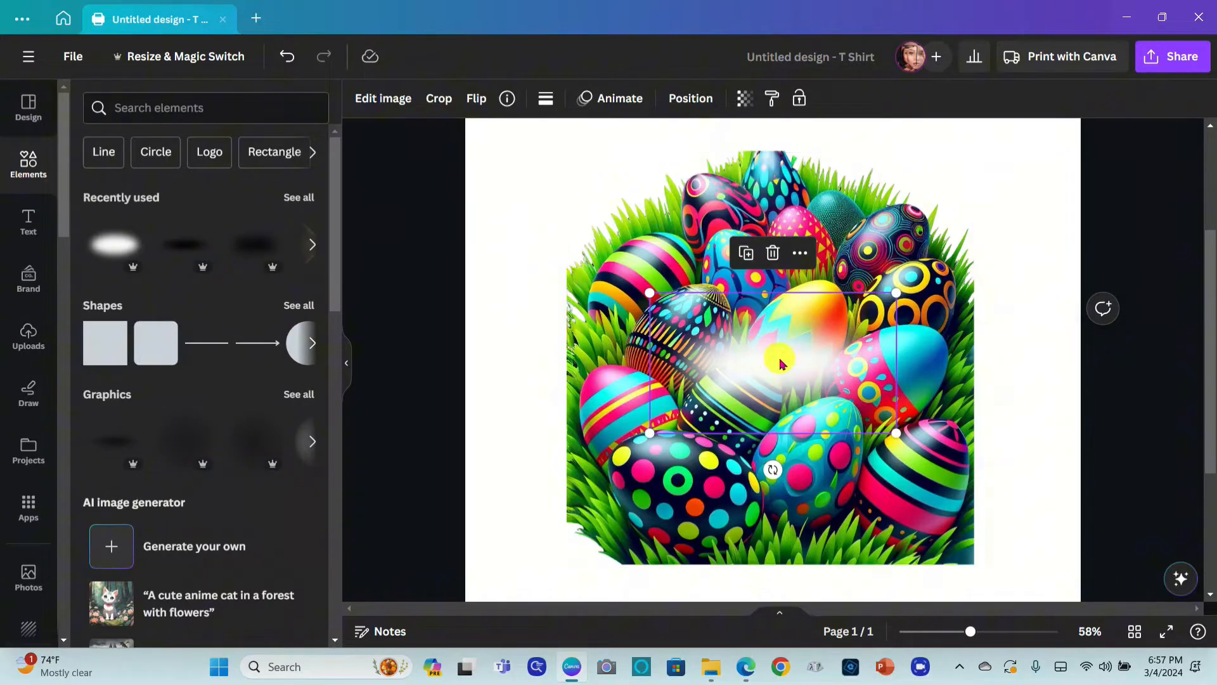
drag(772, 373, 587, 545)
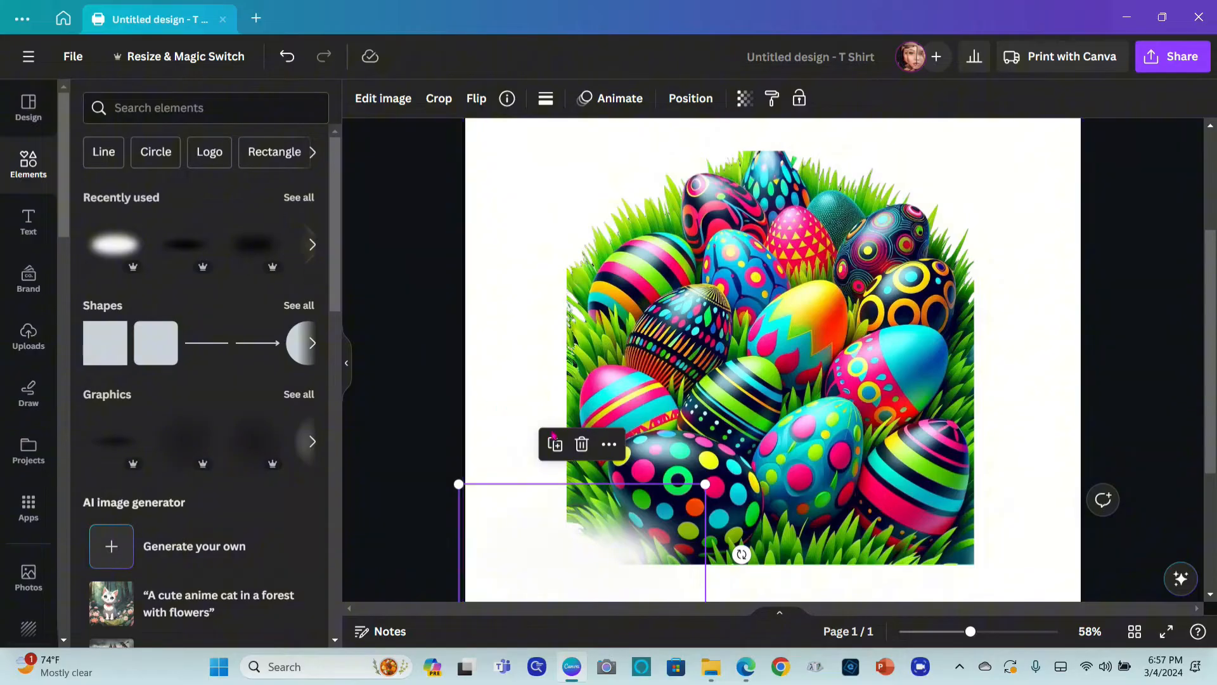
Duplicate the white blur three times and place the copies upward along the egg image's lower-left edge to soften it.
click(555, 444)
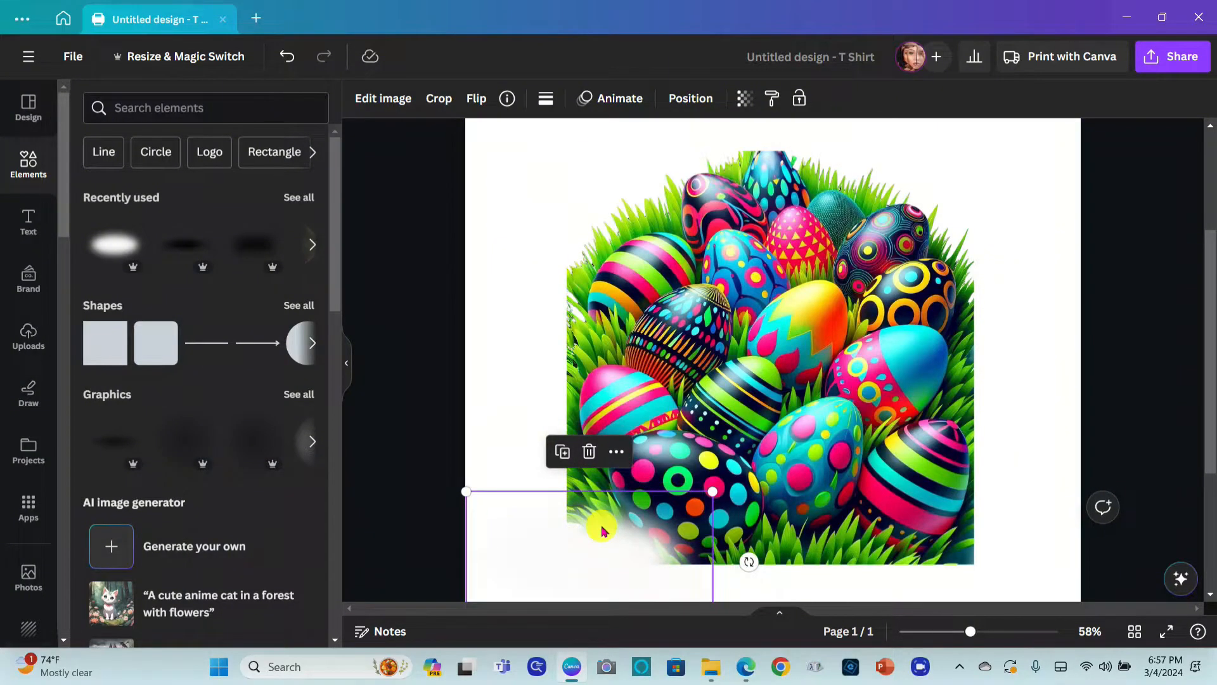
drag(603, 524, 563, 472)
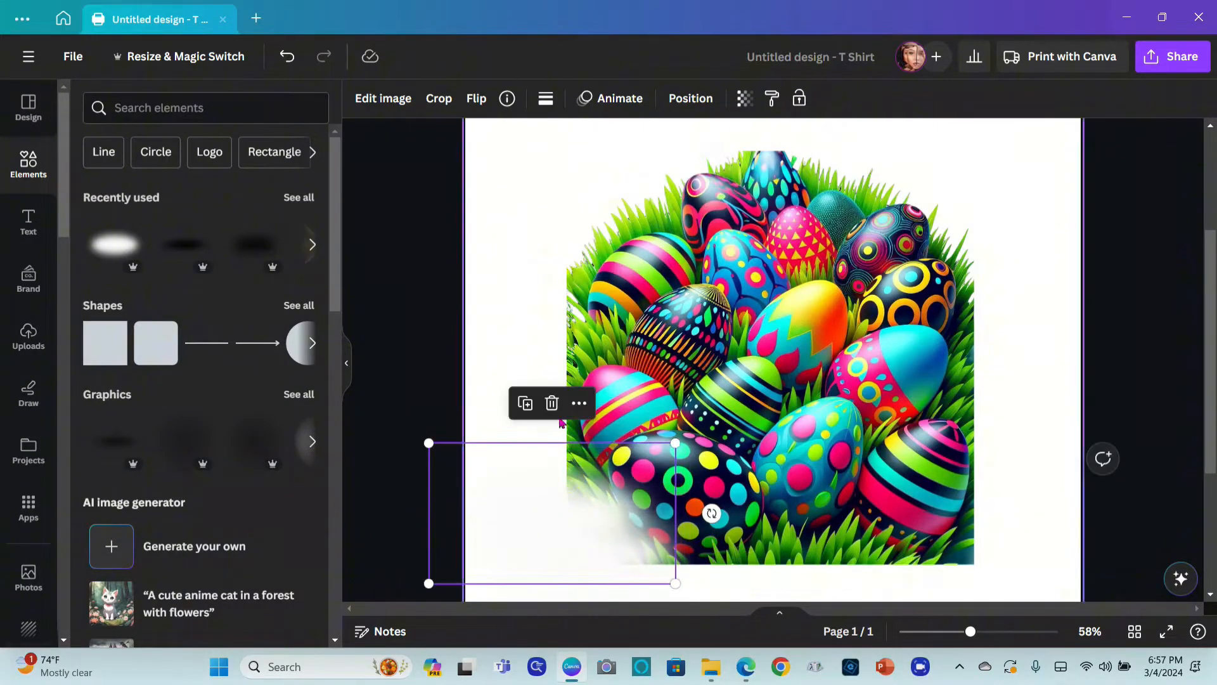
click(525, 402)
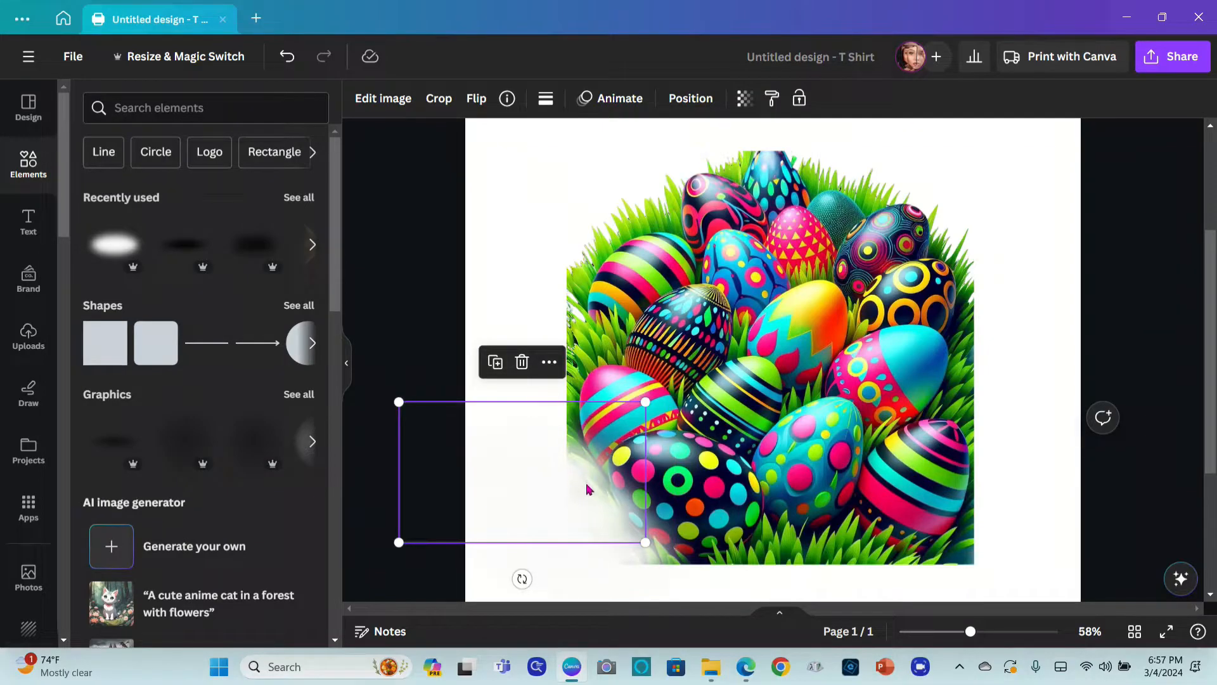
mouse_move(586, 488)
mouse_down()
mouse_move(576, 459)
mouse_move(584, 497)
mouse_up()
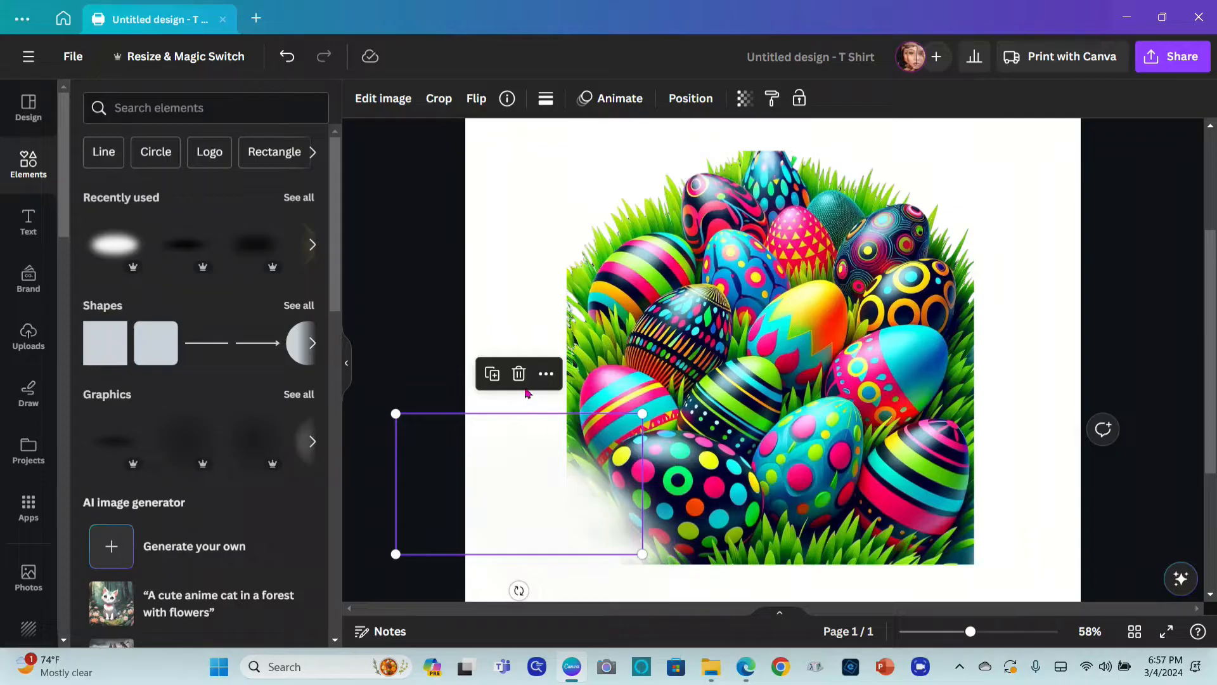
click(489, 374)
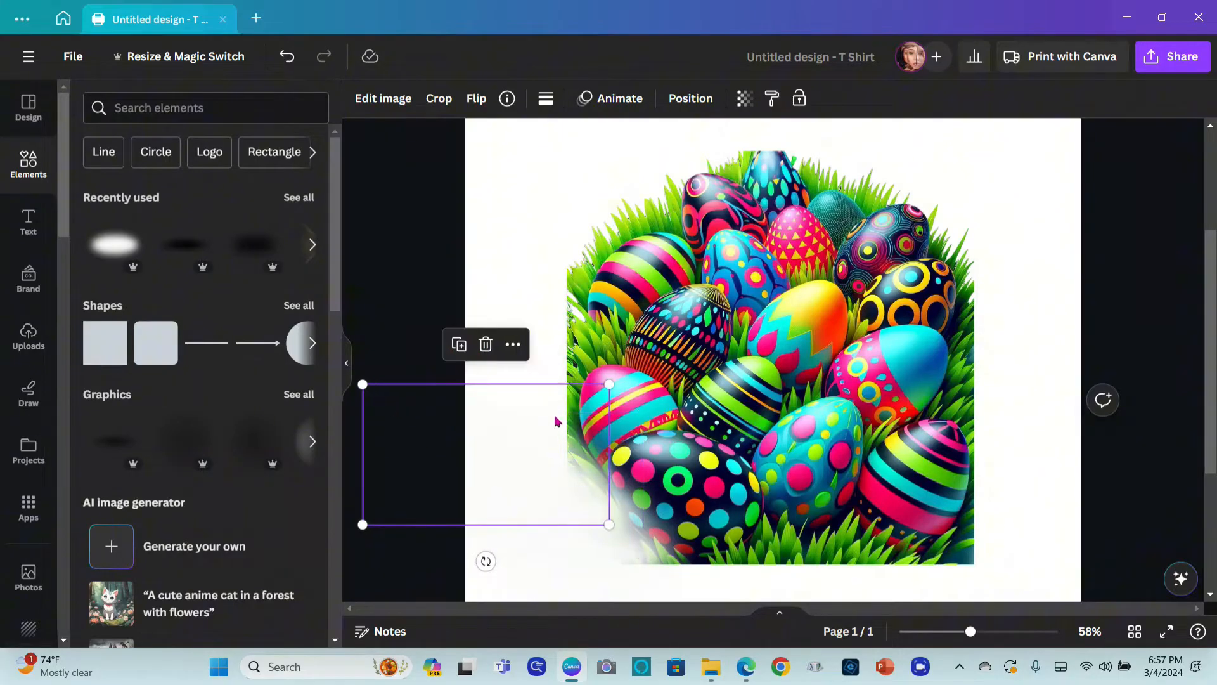
drag(560, 449, 585, 459)
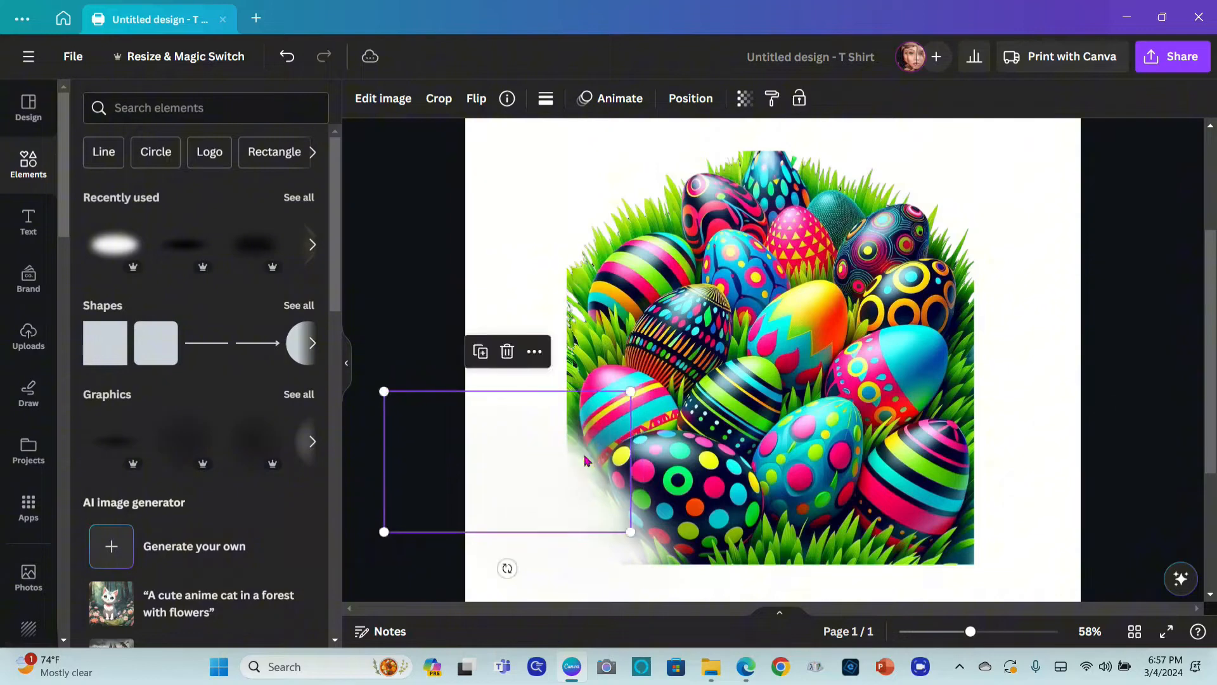
Create three more copies of the white blur, continuing up the egg image's left side.
click(481, 352)
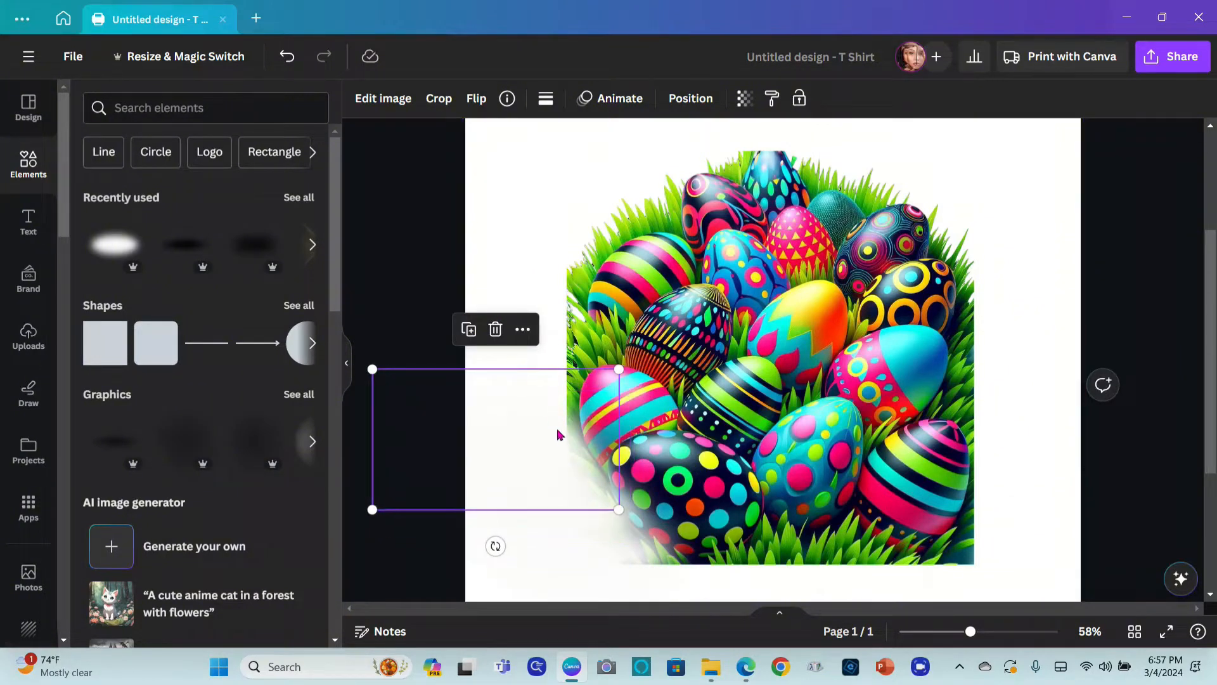
click(468, 329)
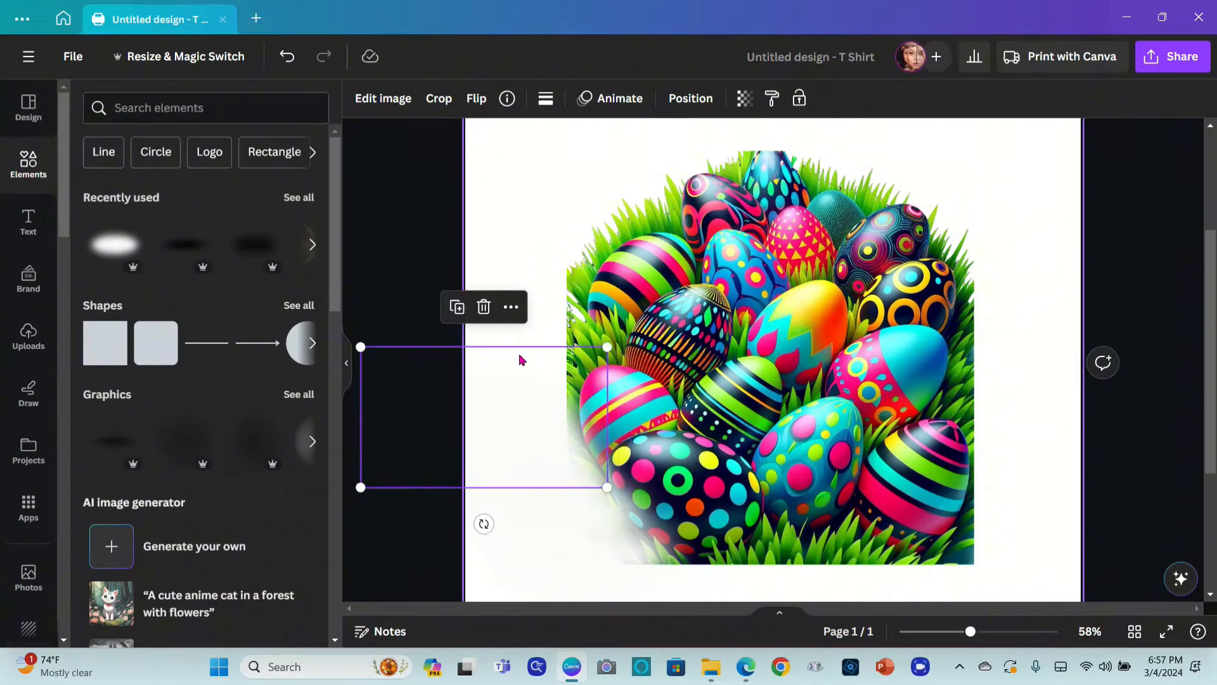
click(456, 307)
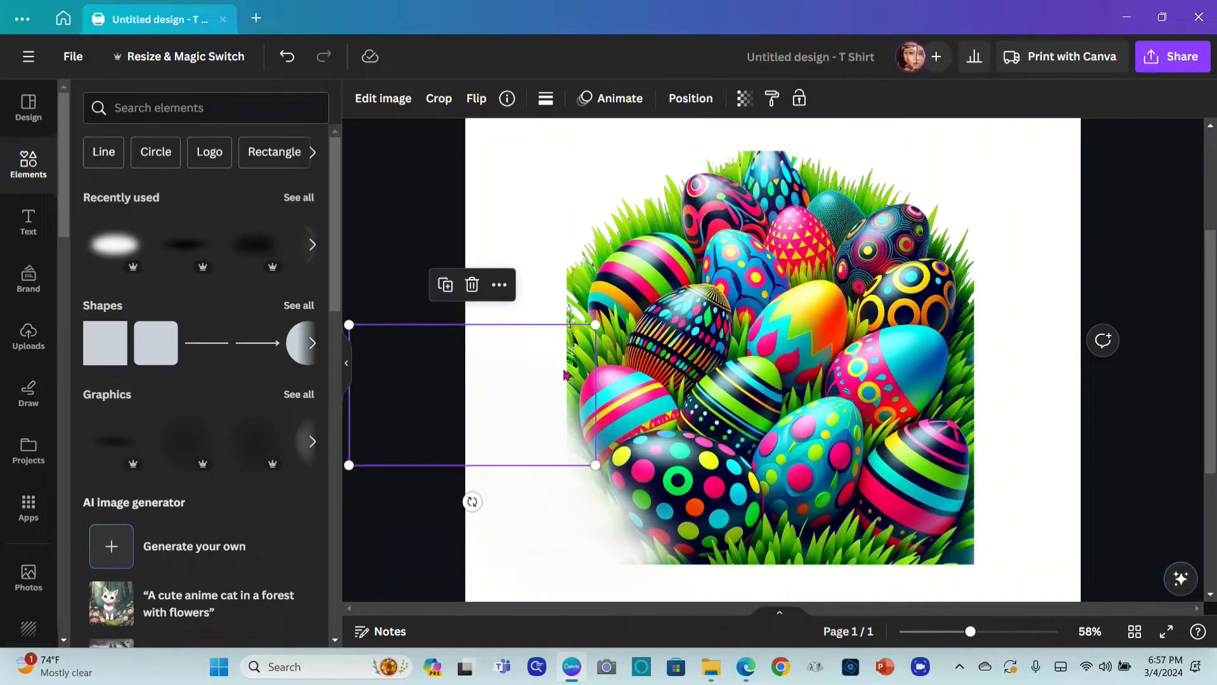
Move the newest white blur copy onto the egg image's left edge and rotate it steeply to follow that edge.
drag(524, 405, 587, 348)
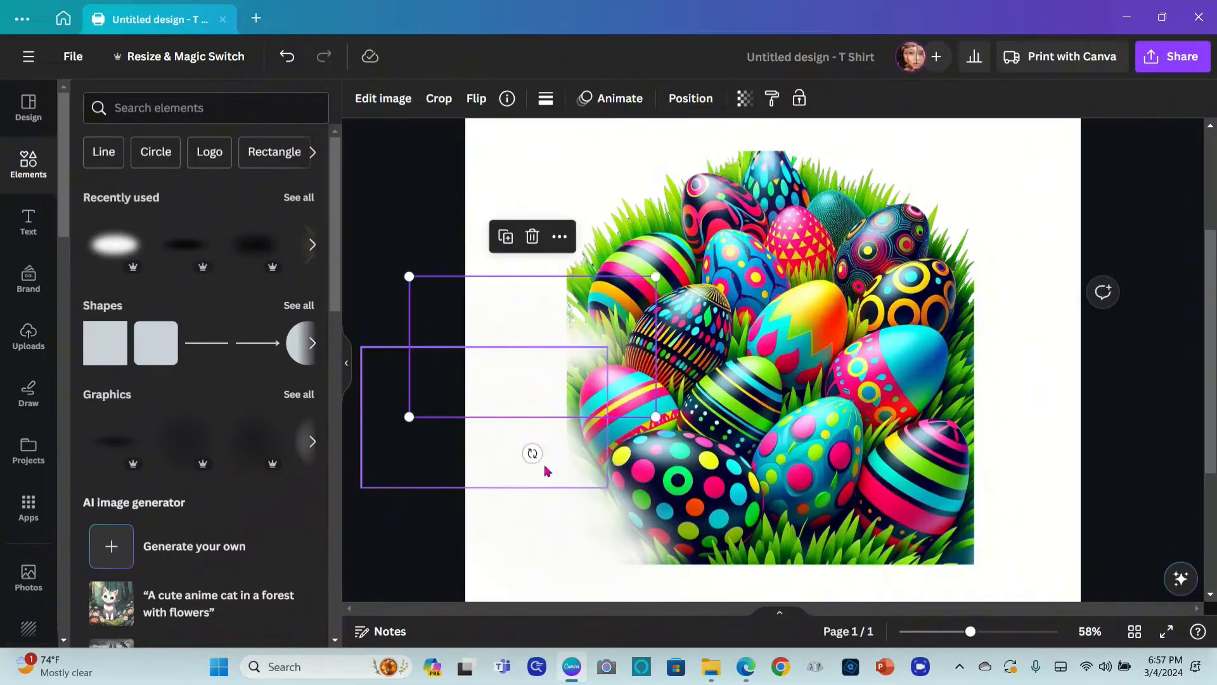
drag(532, 453, 429, 381)
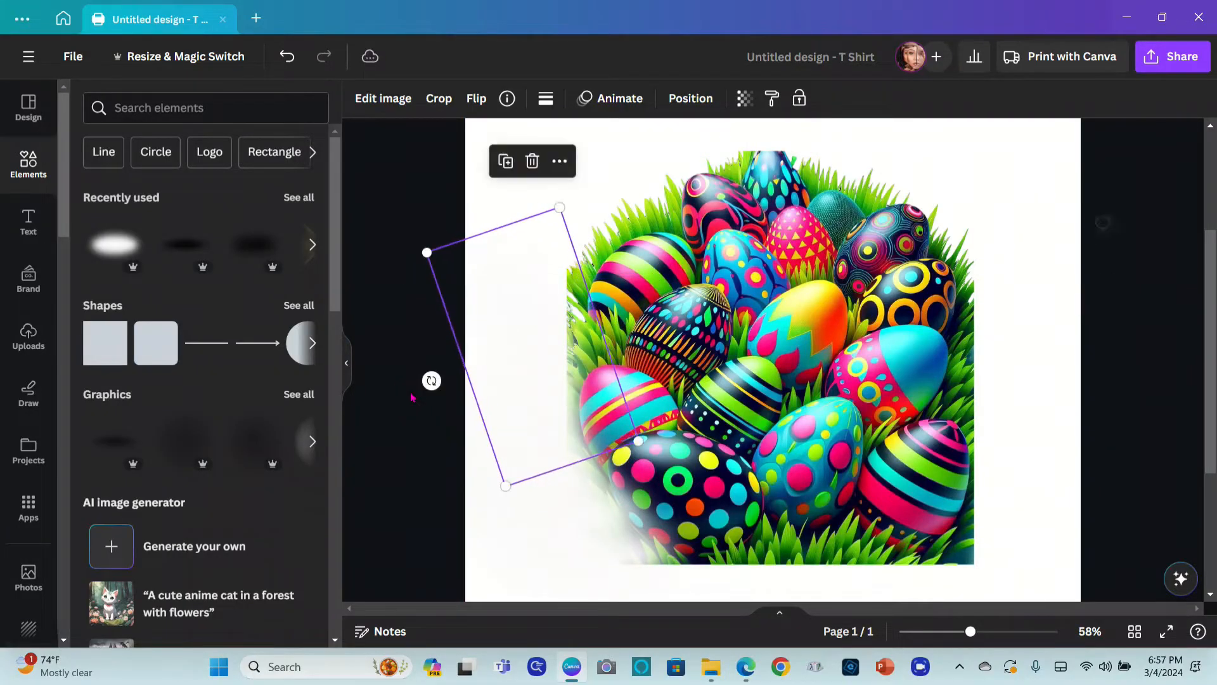
drag(524, 364, 557, 413)
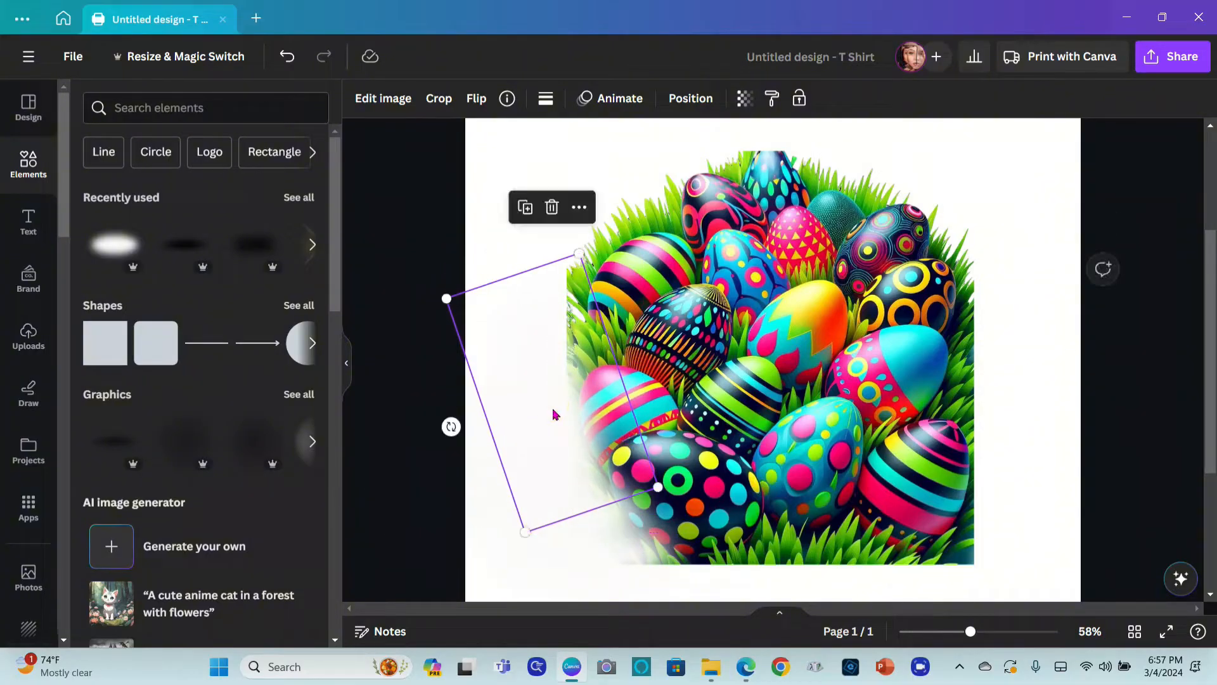
Duplicate the rotated white blur, place the copy higher along the left edge, and rotate it slightly more upright.
click(525, 207)
drag(628, 377, 561, 329)
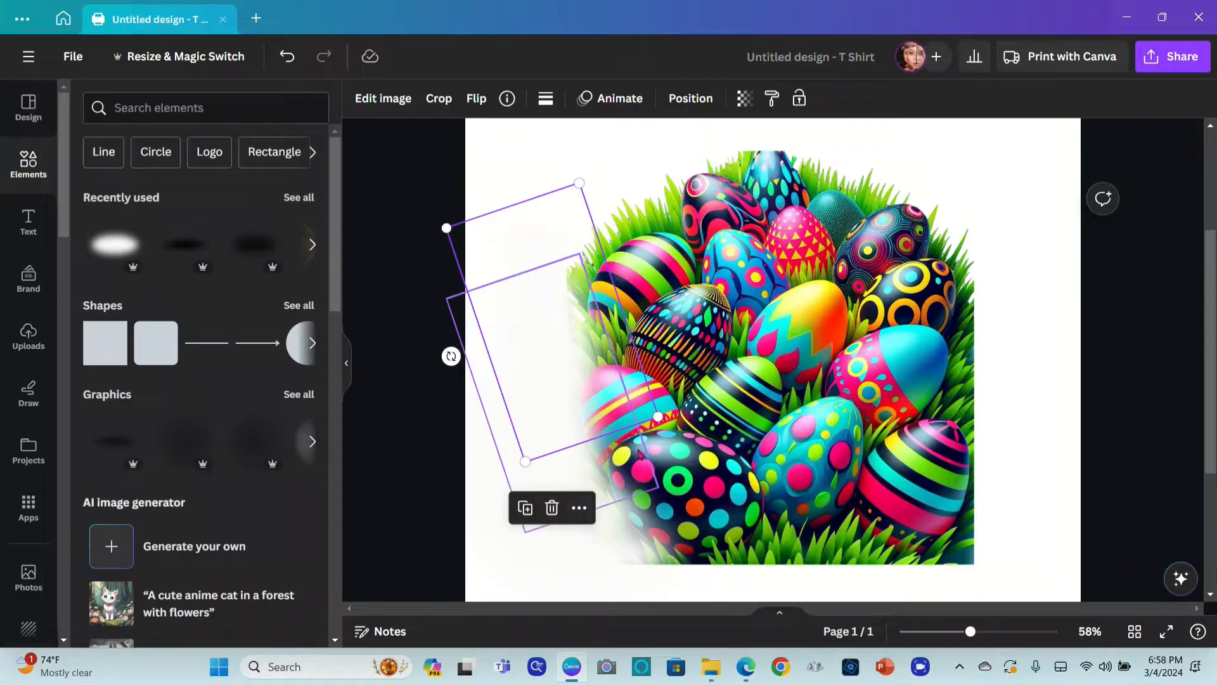
mouse_move(451, 356)
mouse_down()
mouse_move(429, 345)
mouse_move(444, 341)
mouse_up()
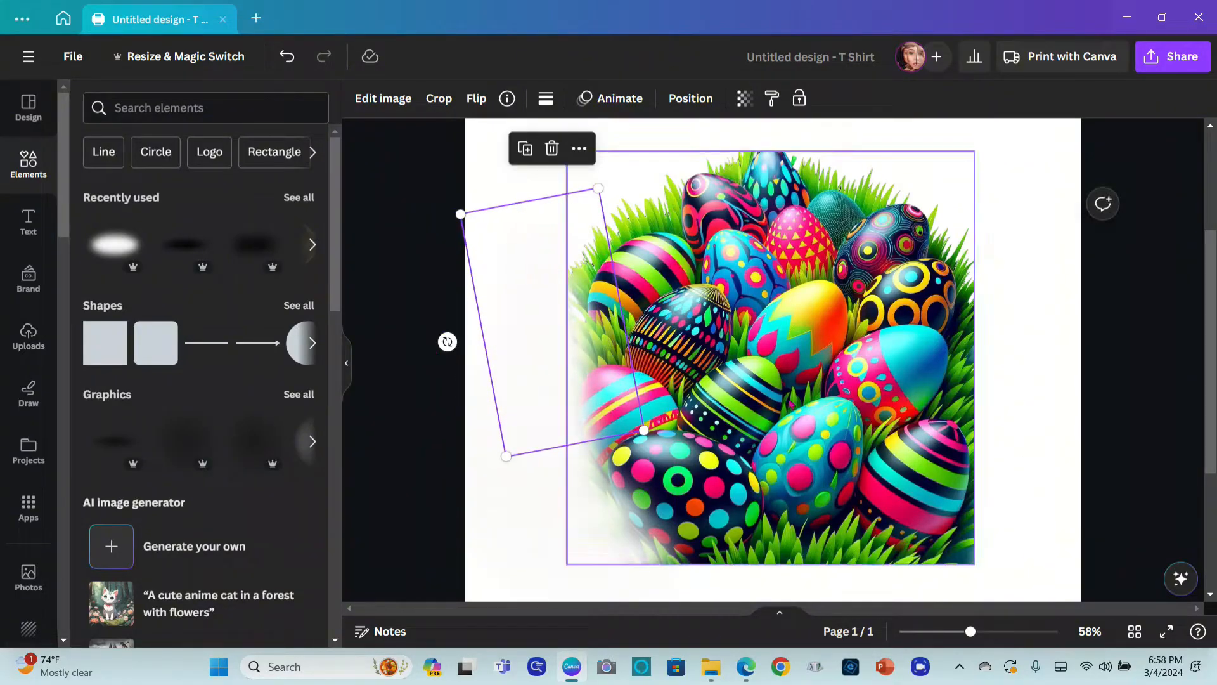
click(1051, 469)
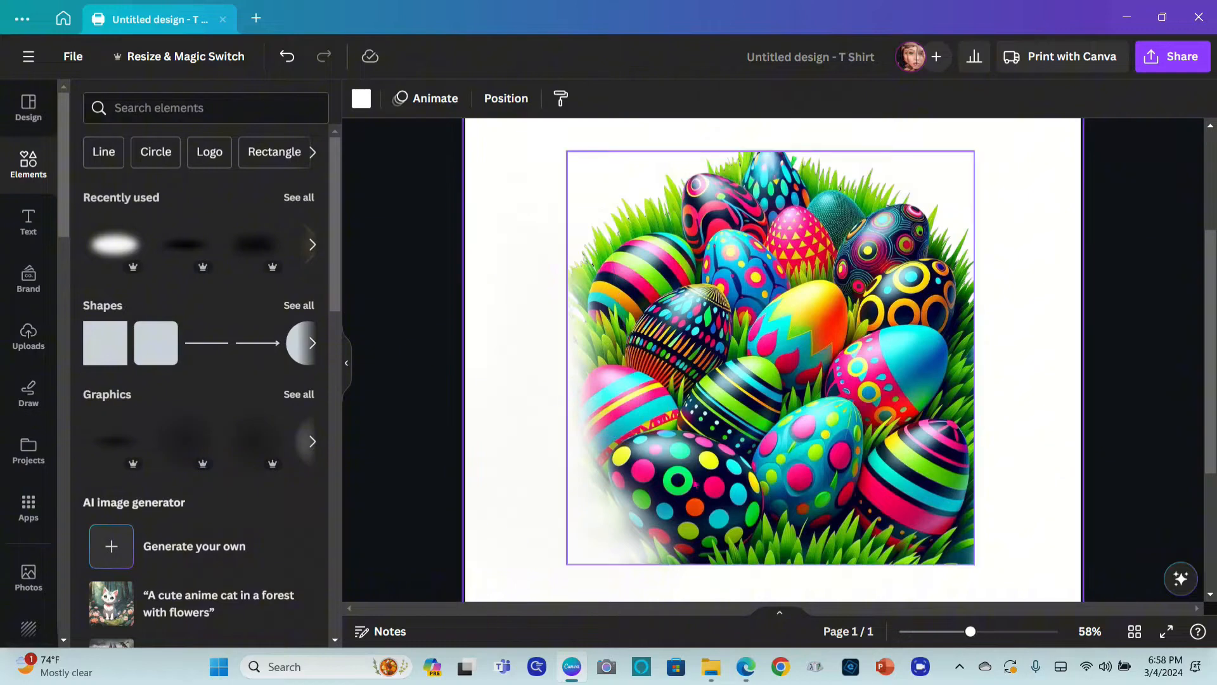
Duplicate the white blur twice from the lower-left side and place the copies along the egg image's bottom edge up to its middle.
click(609, 557)
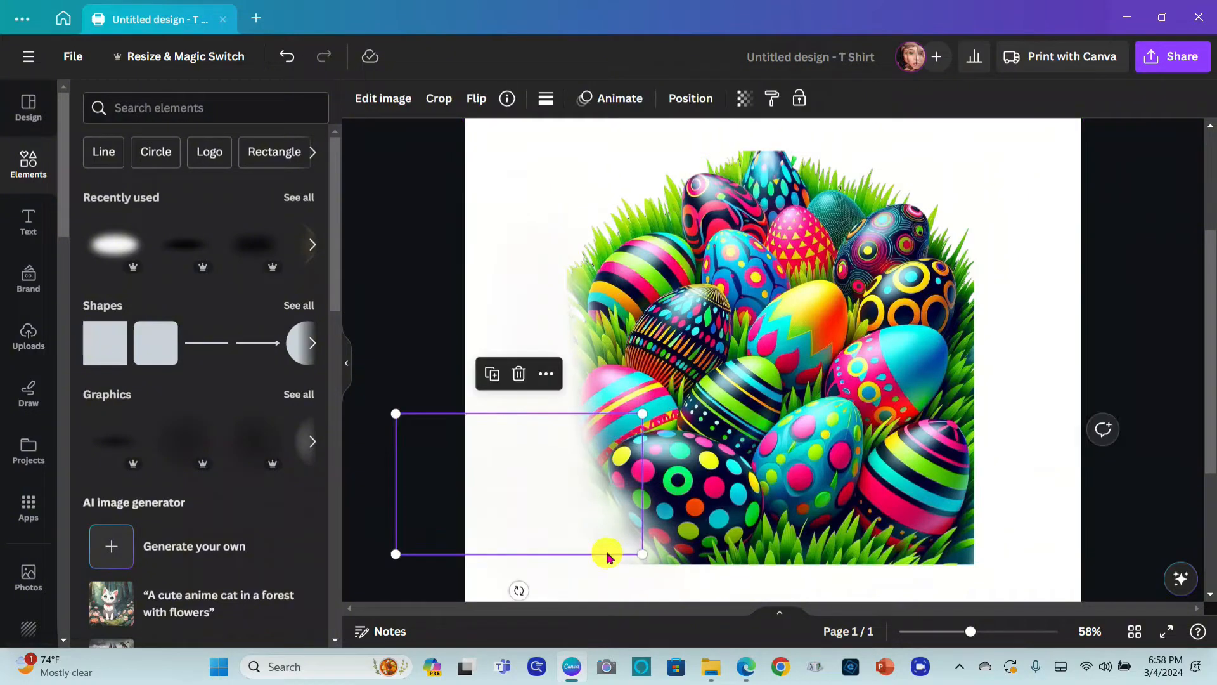
click(495, 379)
drag(584, 520, 746, 598)
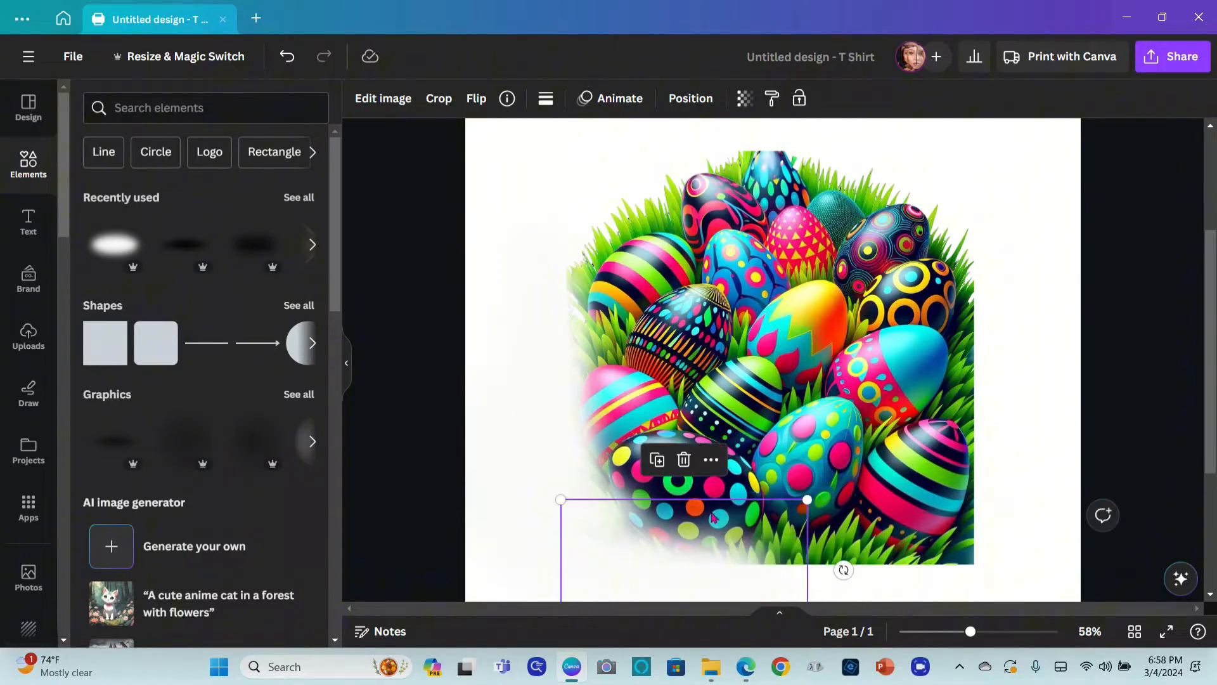
click(661, 455)
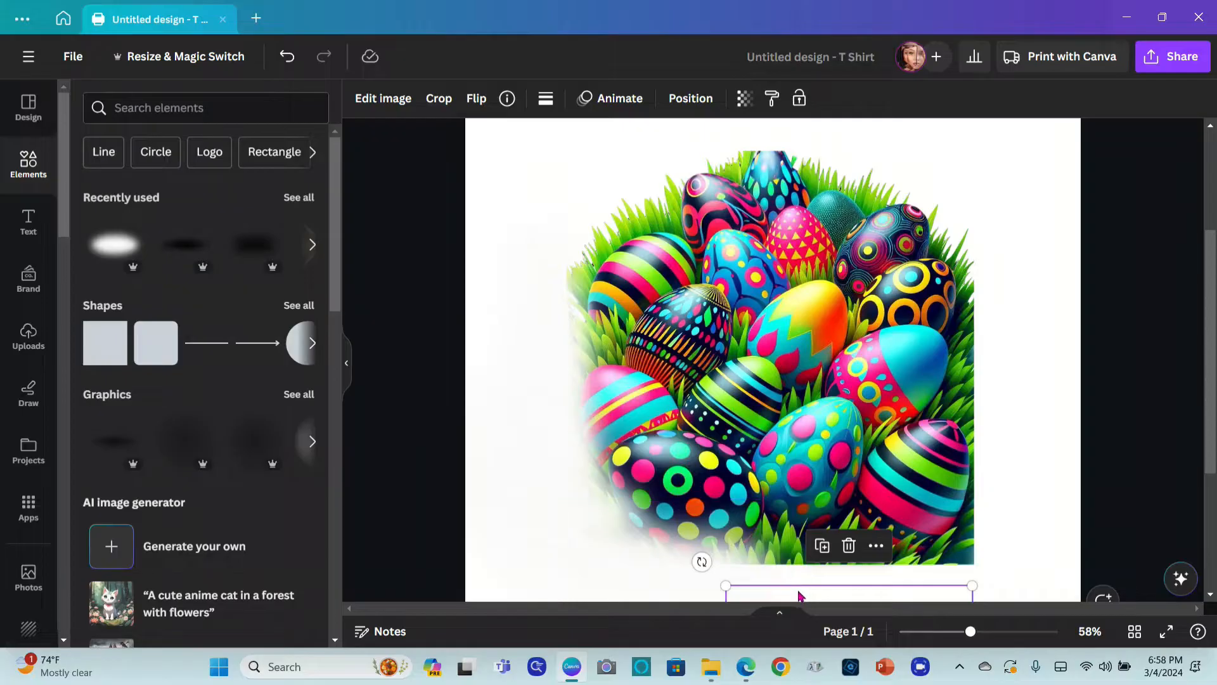
drag(805, 587, 747, 500)
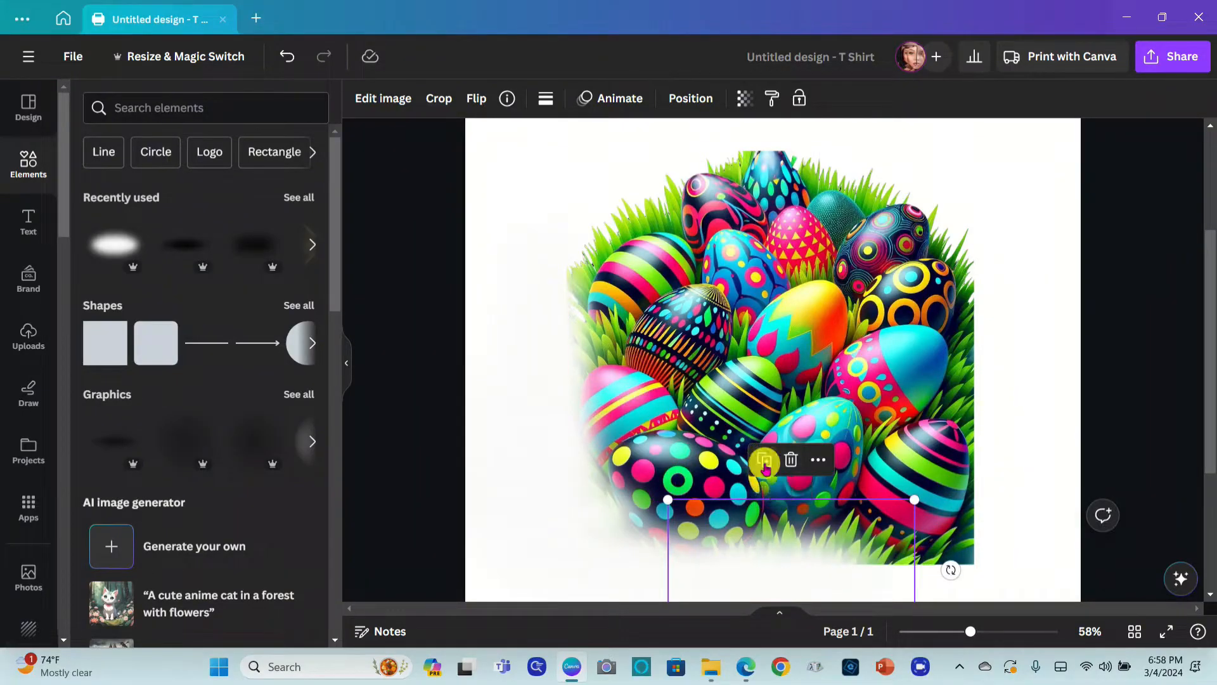
Add more white blur copies along the bottom edge towards the egg image's lower-right corner.
drag(761, 551, 1029, 567)
mouse_move(906, 568)
mouse_down()
mouse_move(908, 541)
mouse_move(916, 558)
mouse_up()
click(974, 442)
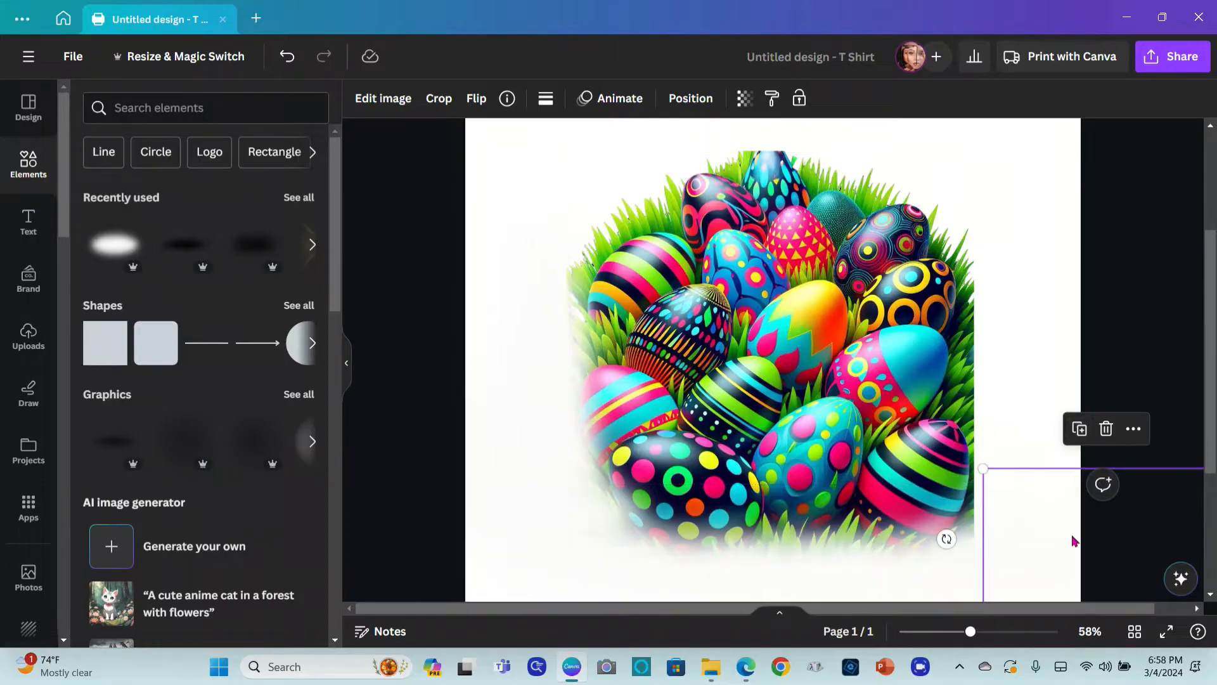
Move the newest white blur onto the lower-right corner, rotate it diagonally, and place another copy along the lower right edge.
drag(1074, 541, 976, 501)
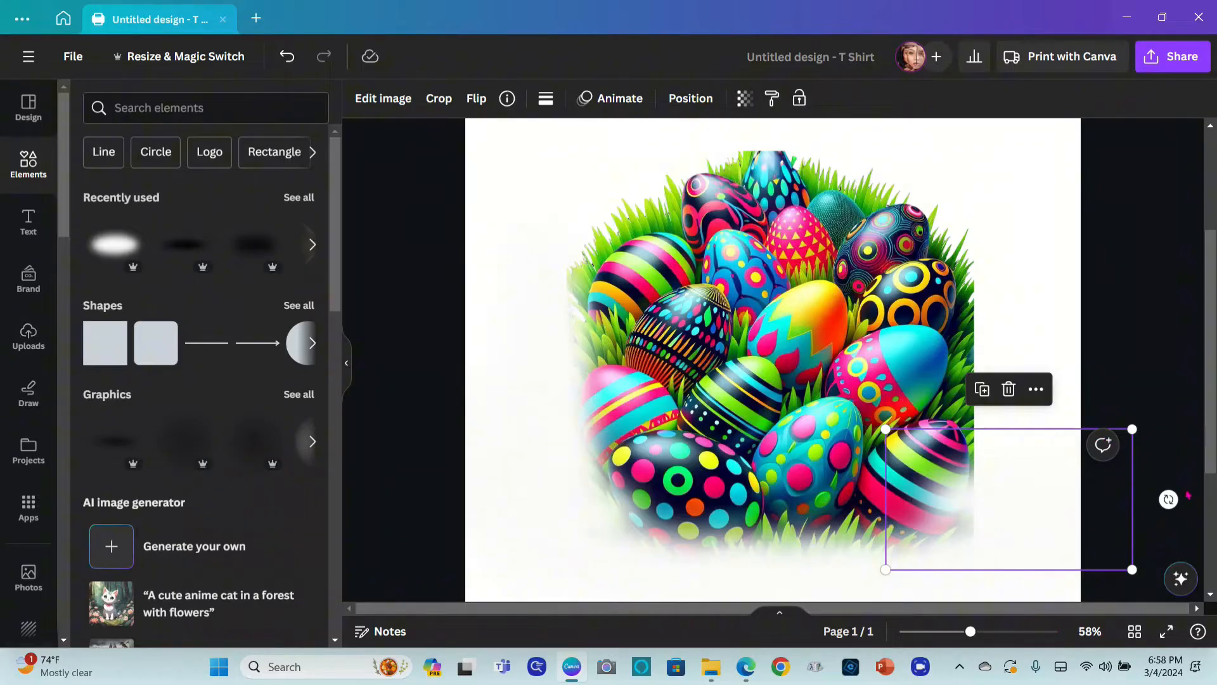
drag(1168, 499, 1109, 400)
drag(972, 536, 982, 458)
drag(1085, 488, 990, 407)
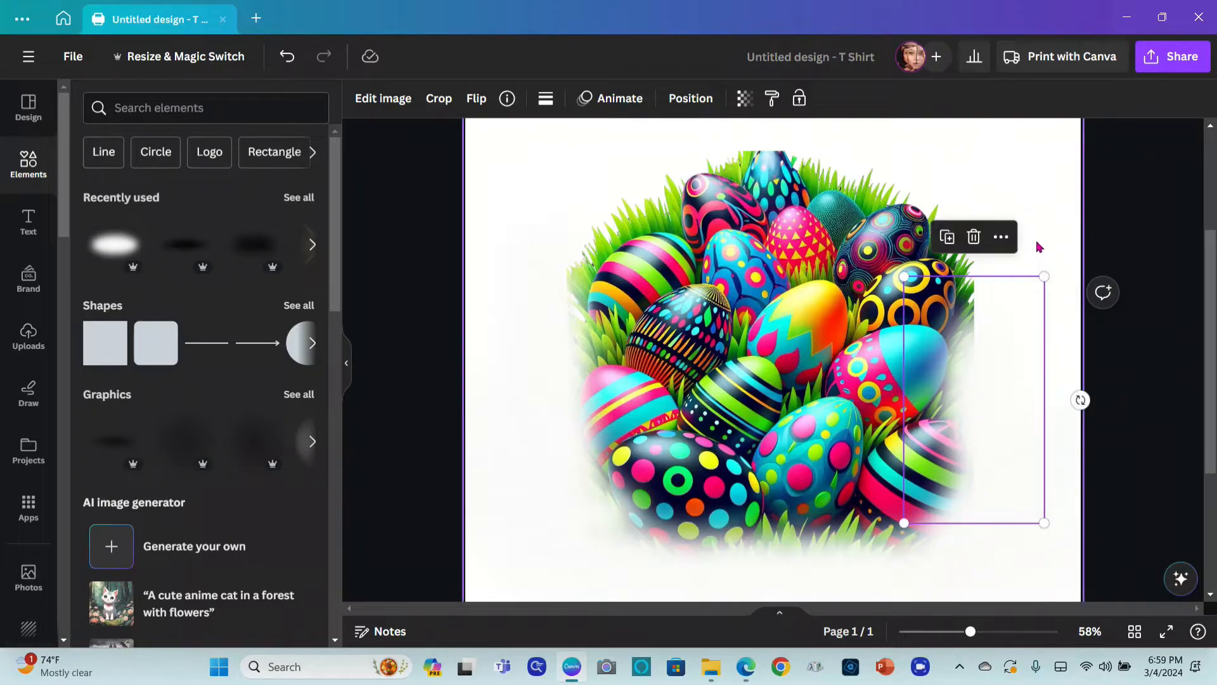
Position the upright white blur copies along the egg image's right edge, shifting them outward so they cover only the border.
drag(1004, 348, 962, 264)
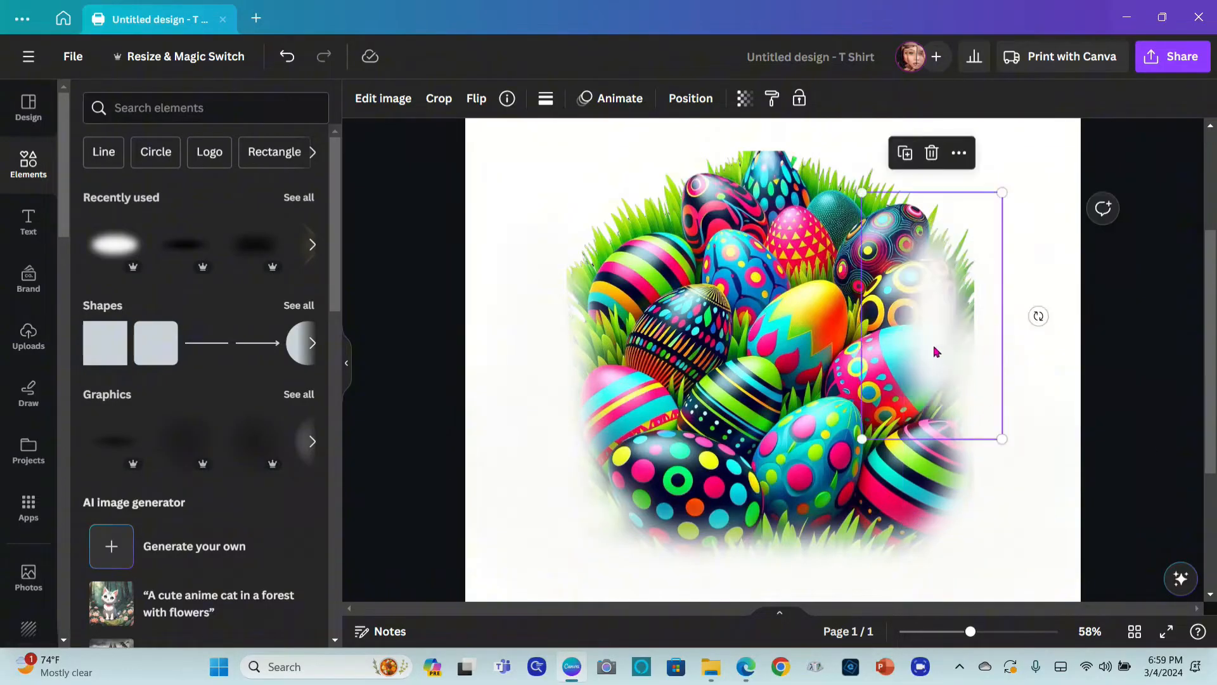
drag(934, 351, 988, 423)
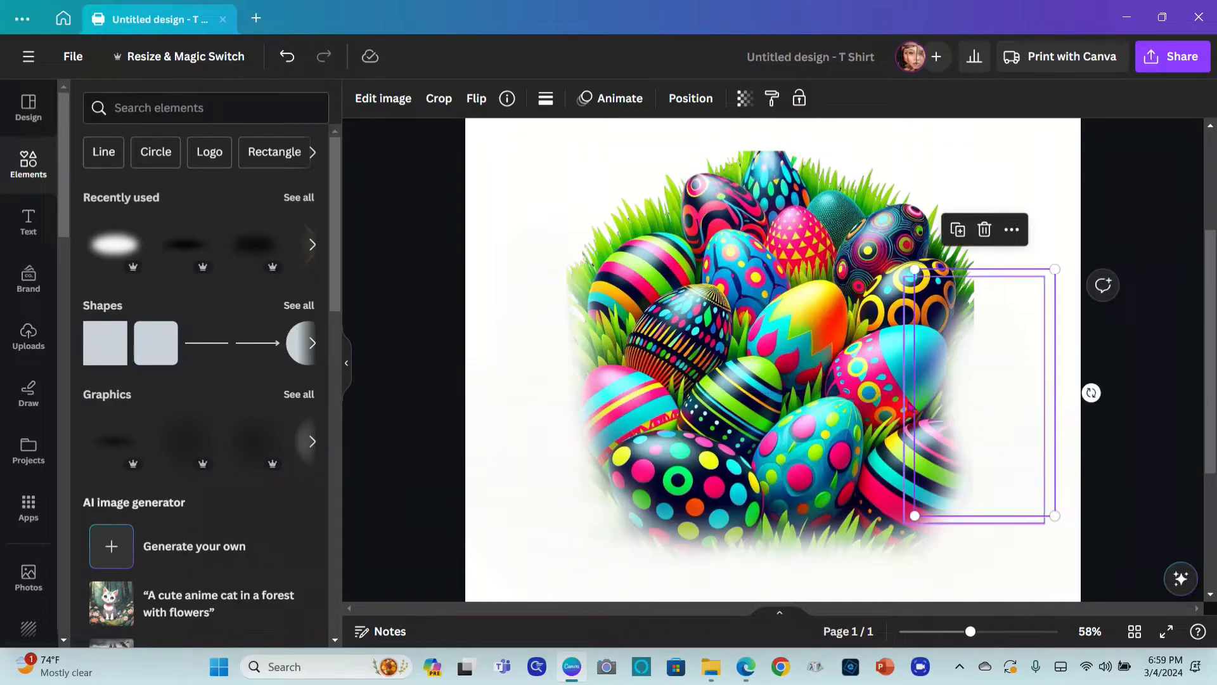
click(911, 405)
drag(911, 405, 1028, 398)
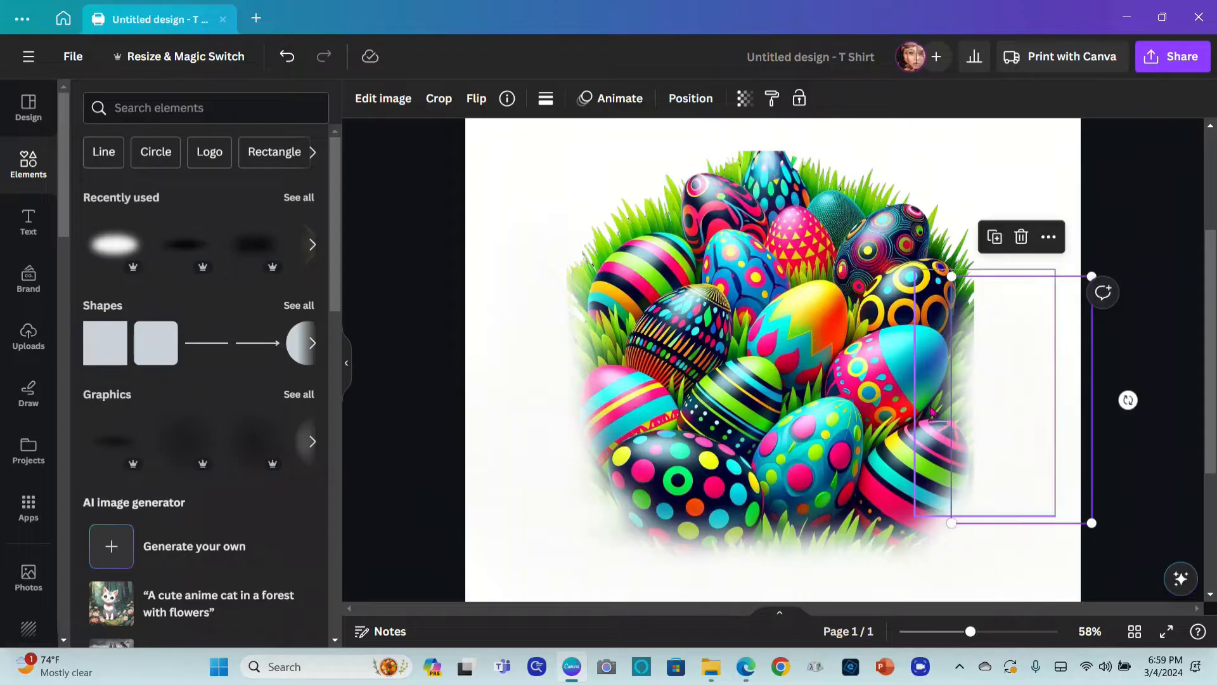
Raise the inner upright white blur along the right edge, duplicate it, and place the copy lower on the same edge.
click(925, 400)
mouse_move(925, 399)
mouse_down()
mouse_move(942, 400)
mouse_move(924, 400)
mouse_up()
drag(1010, 394, 1003, 333)
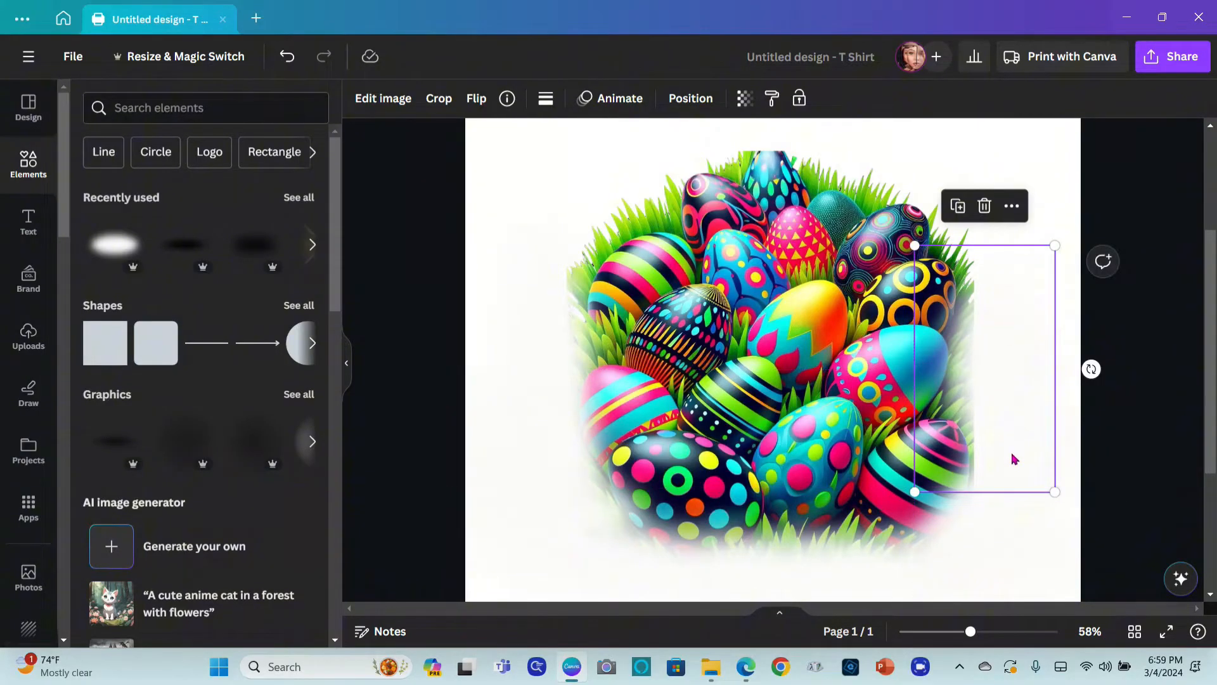
mouse_move(1096, 366)
mouse_down()
mouse_move(1086, 378)
mouse_move(1091, 365)
mouse_up()
click(958, 206)
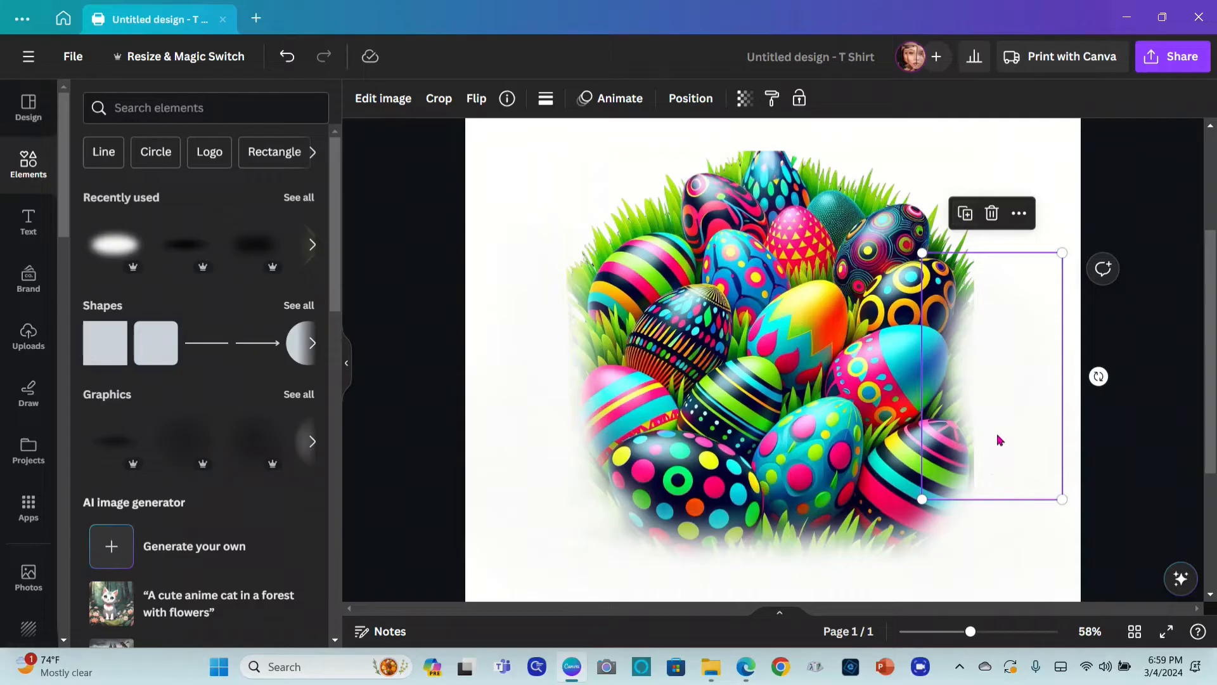
drag(1000, 440, 986, 483)
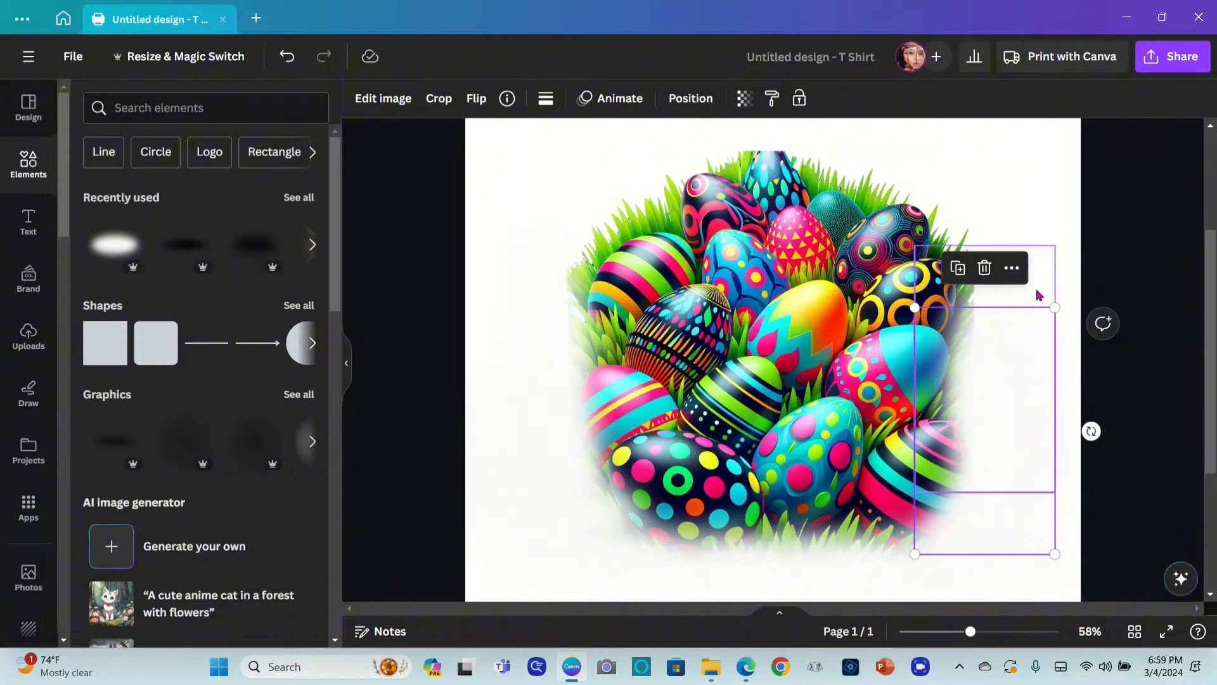
click(1041, 200)
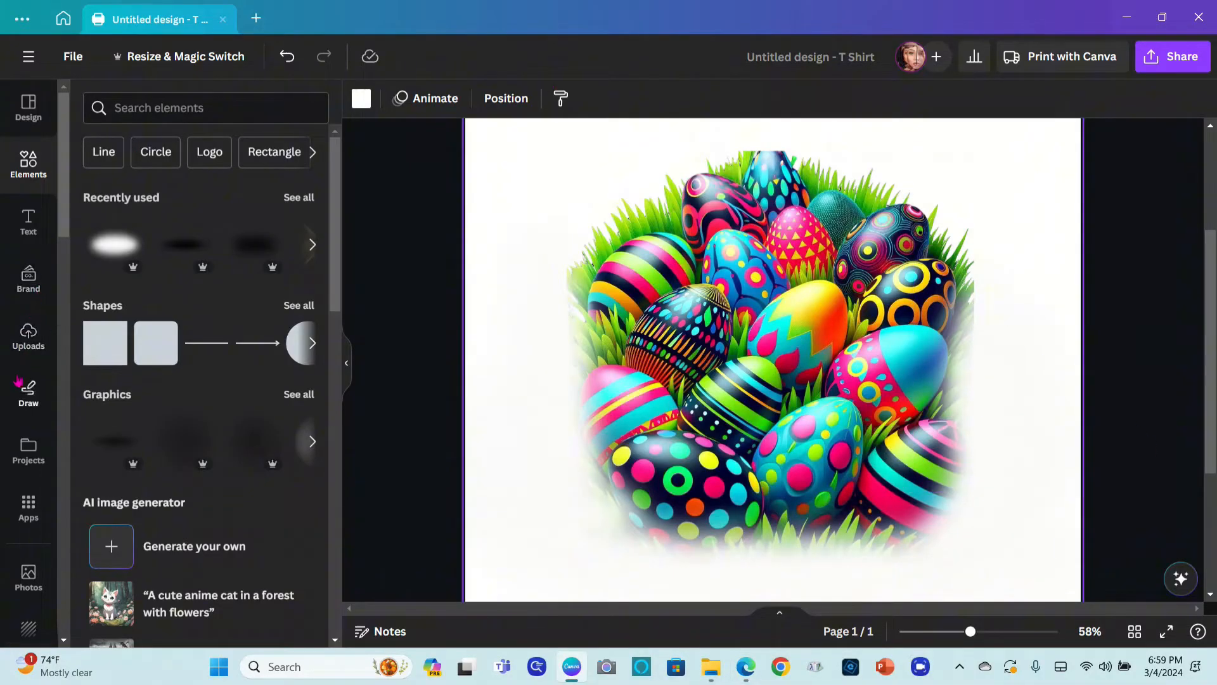
Open the text styles for adding a heading.
click(33, 218)
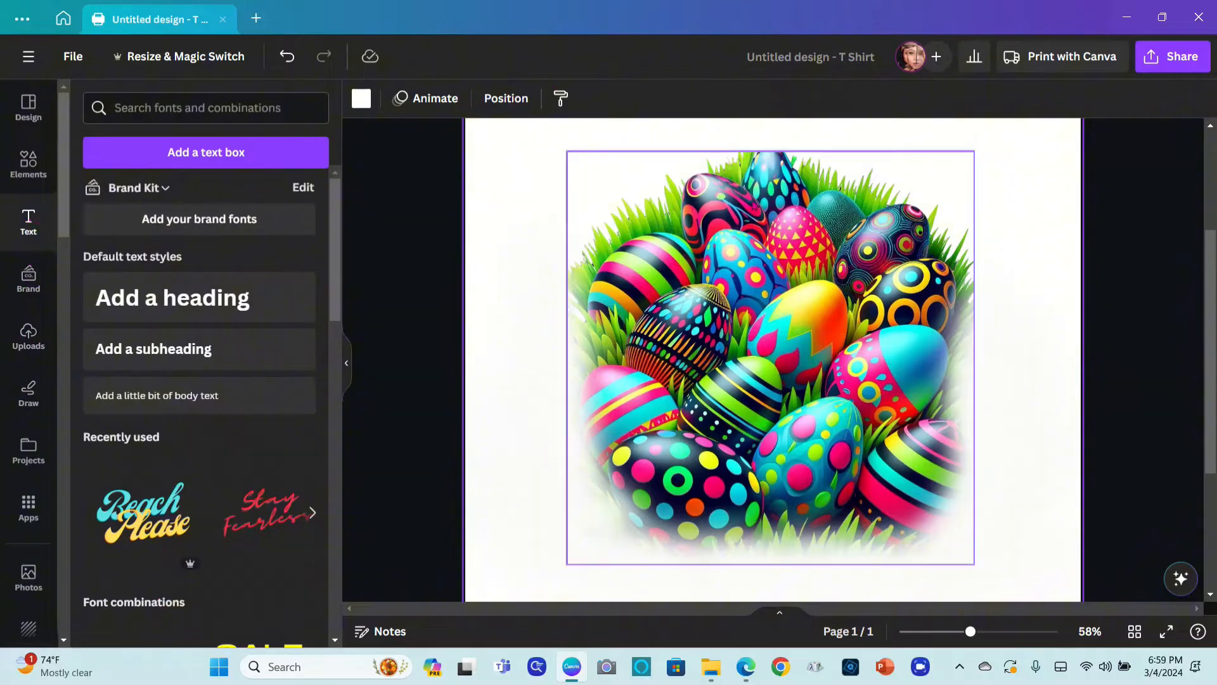
click(770, 159)
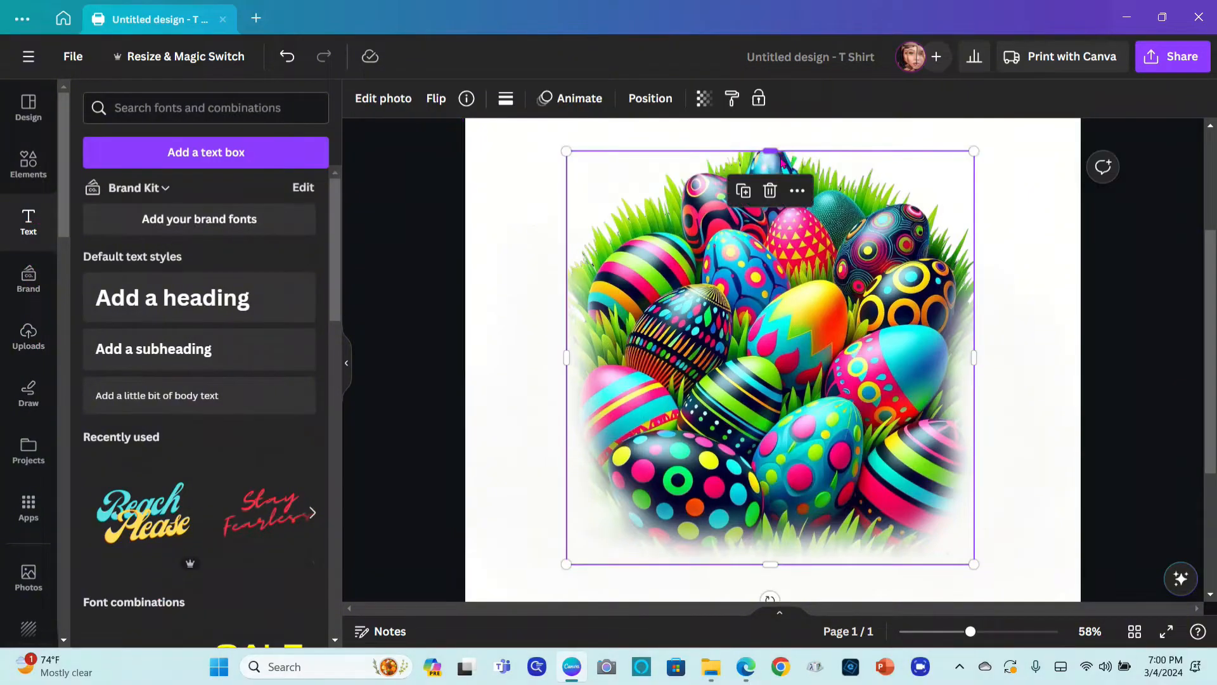
click(771, 150)
drag(771, 149, 770, 144)
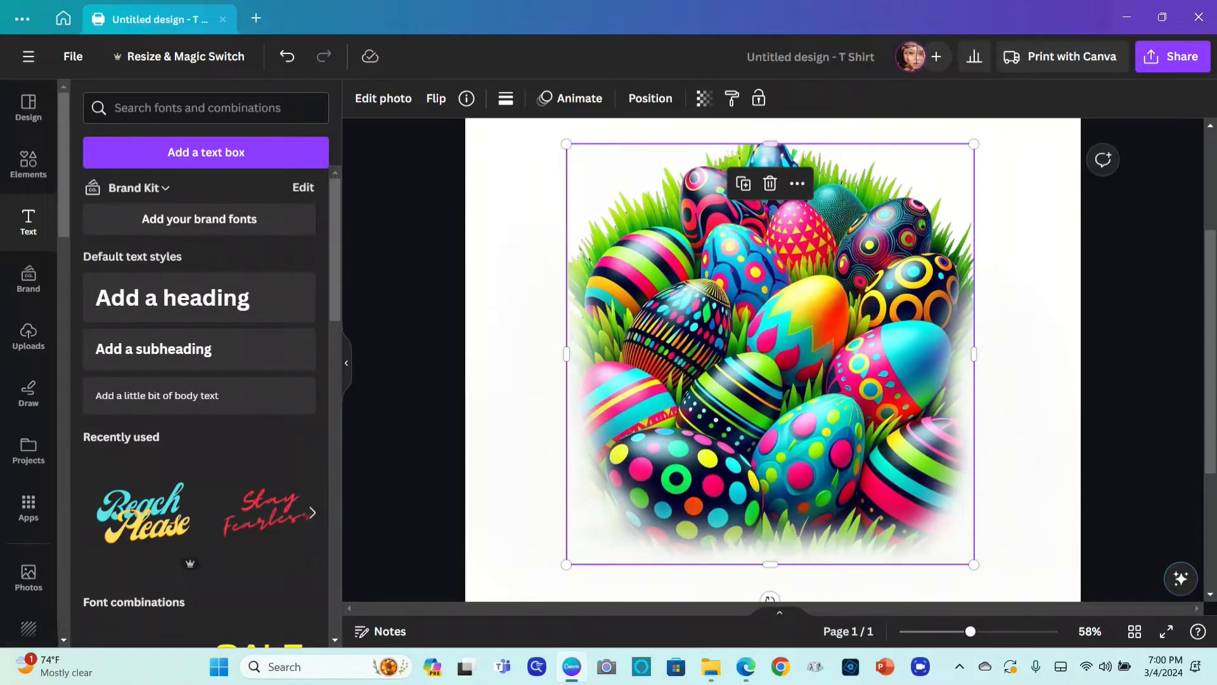
click(759, 297)
mouse_move(759, 297)
mouse_down()
mouse_move(752, 330)
mouse_move(754, 276)
mouse_move(754, 294)
mouse_up()
click(287, 57)
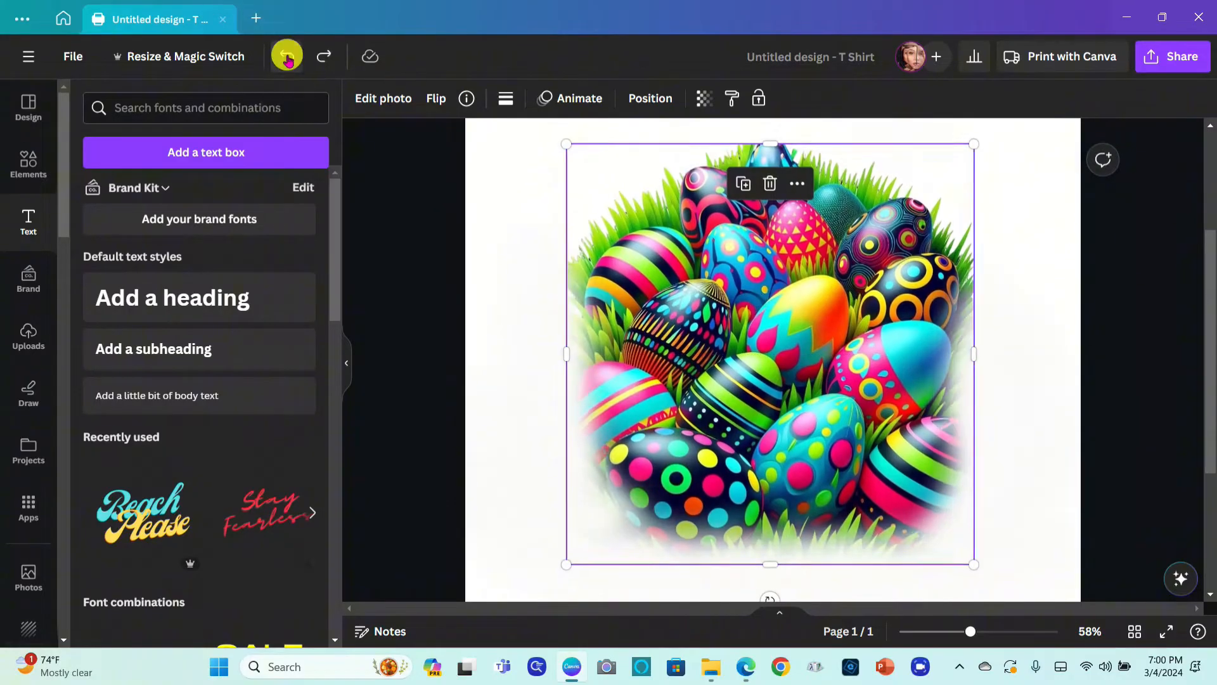
click(288, 57)
click(287, 57)
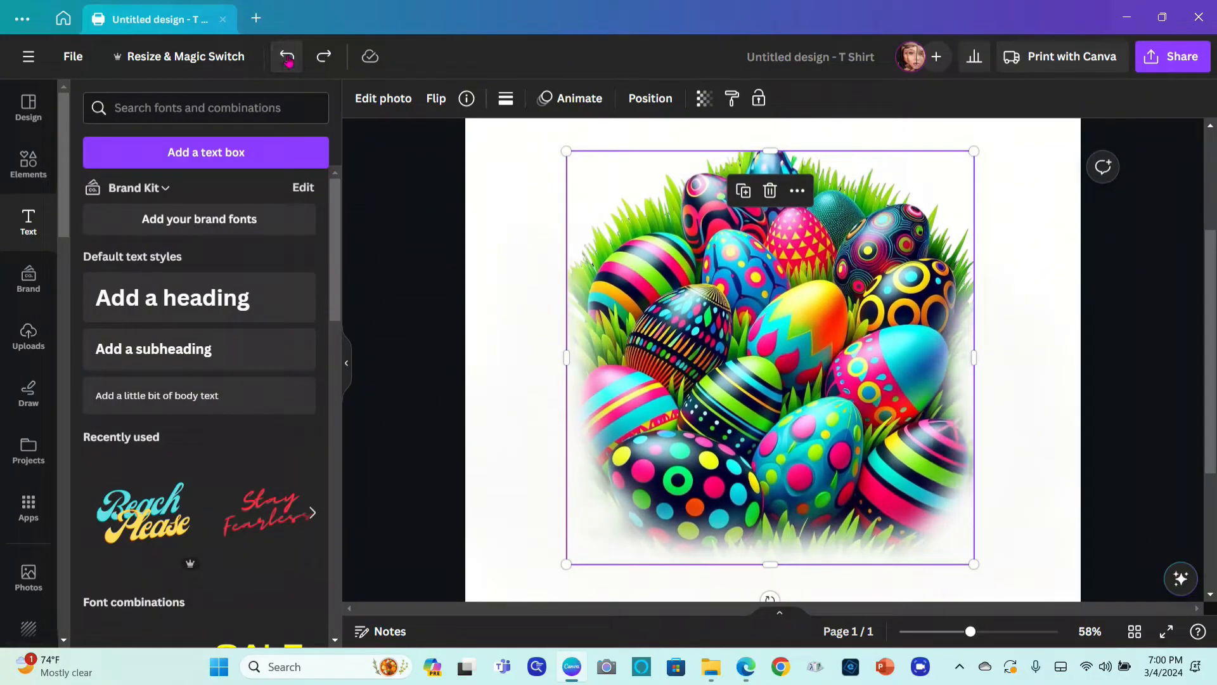
click(324, 59)
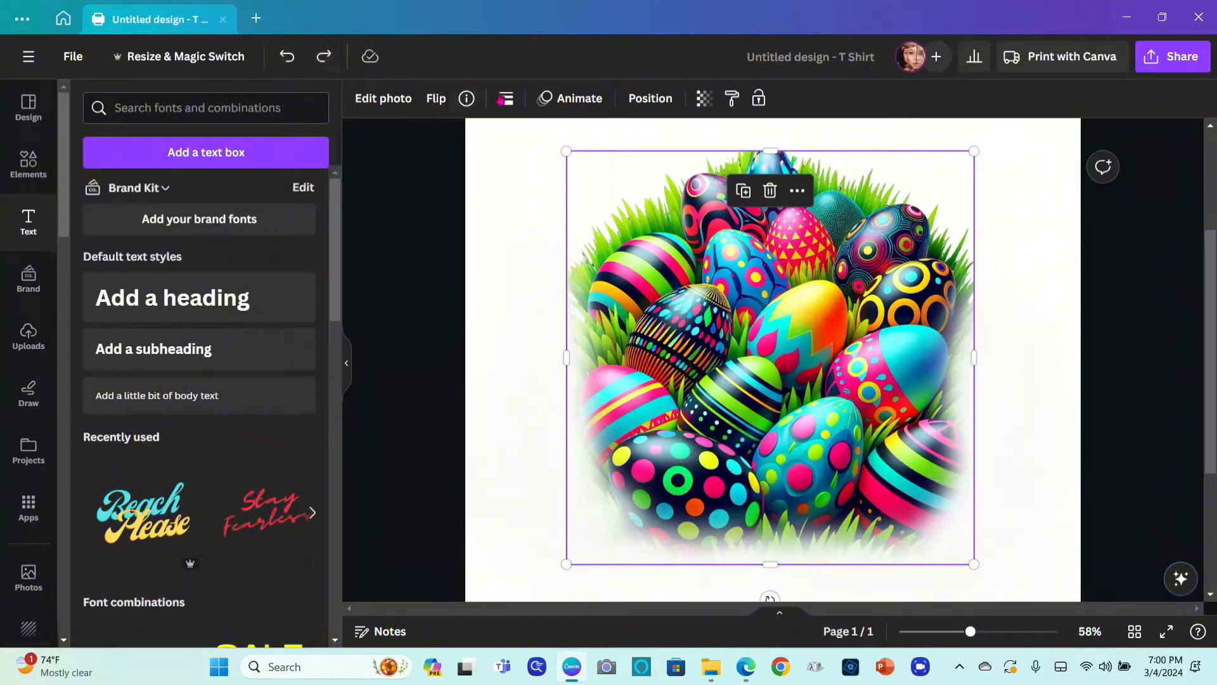
Select the egg image together with all its white blur graphics and group them.
drag(531, 130, 1008, 568)
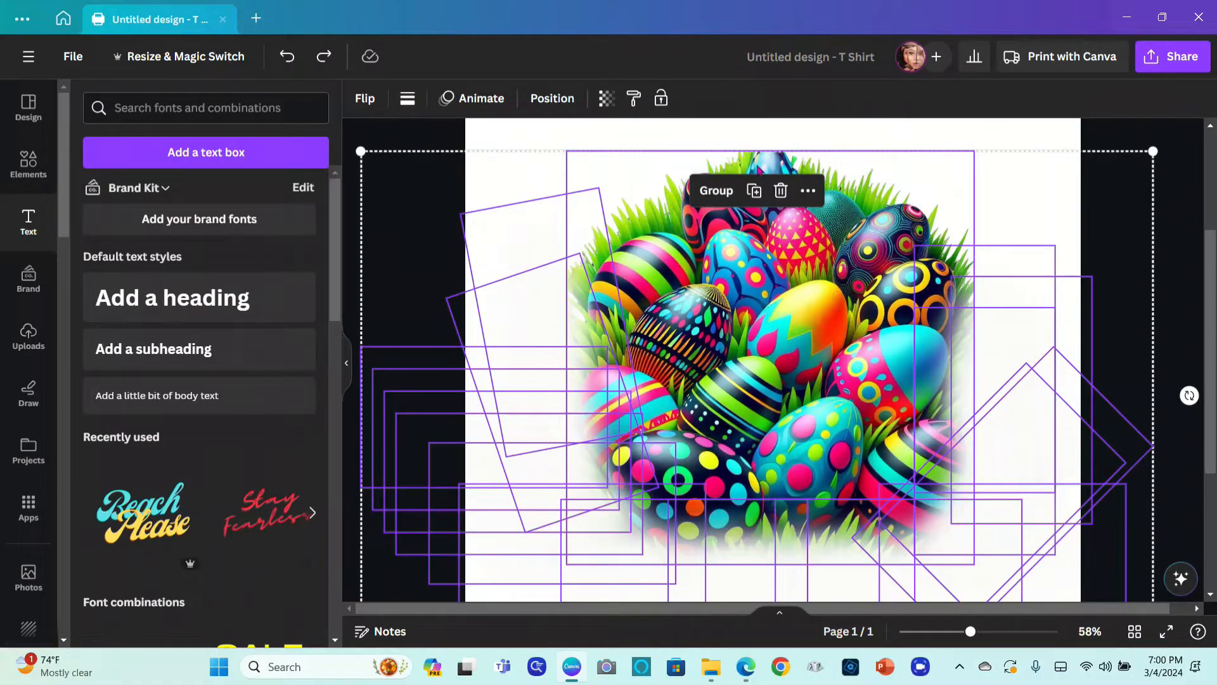
click(717, 191)
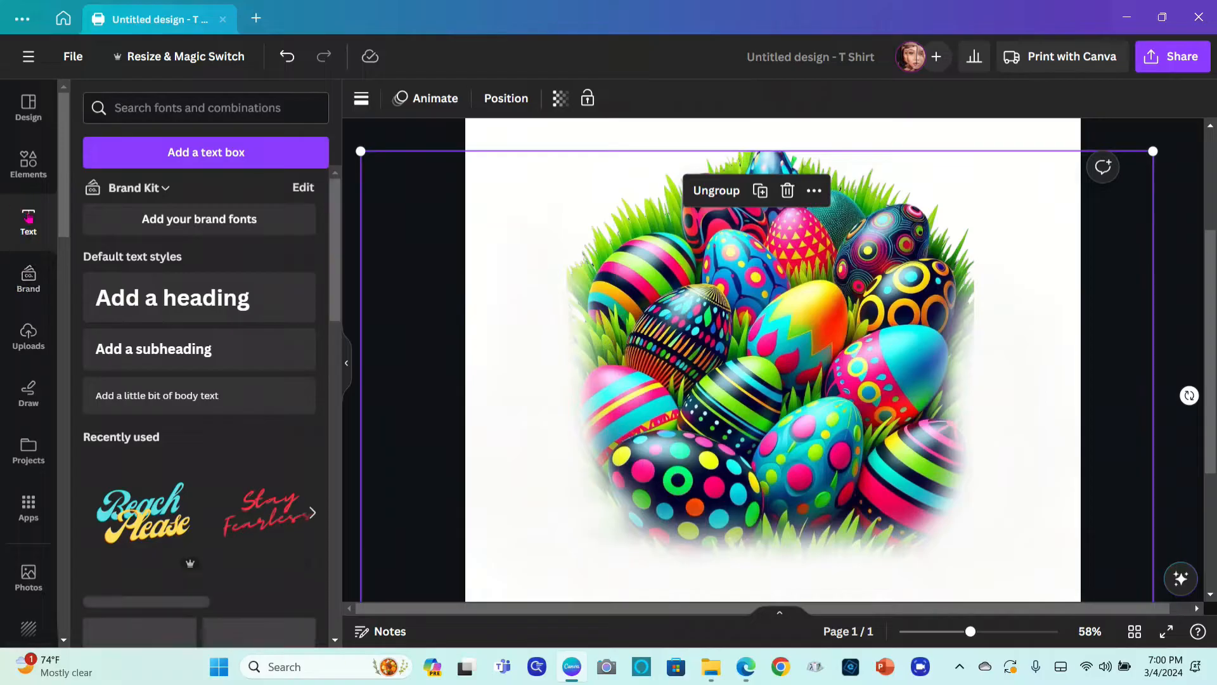
Add a heading over the egg image that reads "Happy Easter".
click(195, 297)
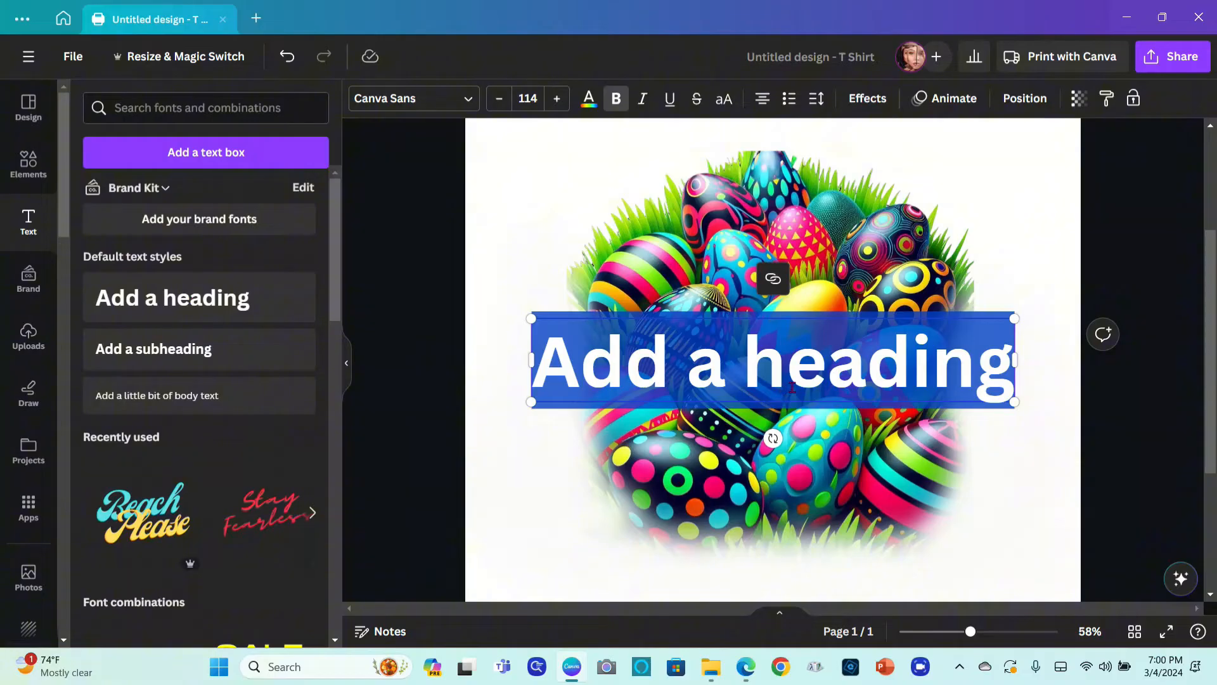
text(Happ)
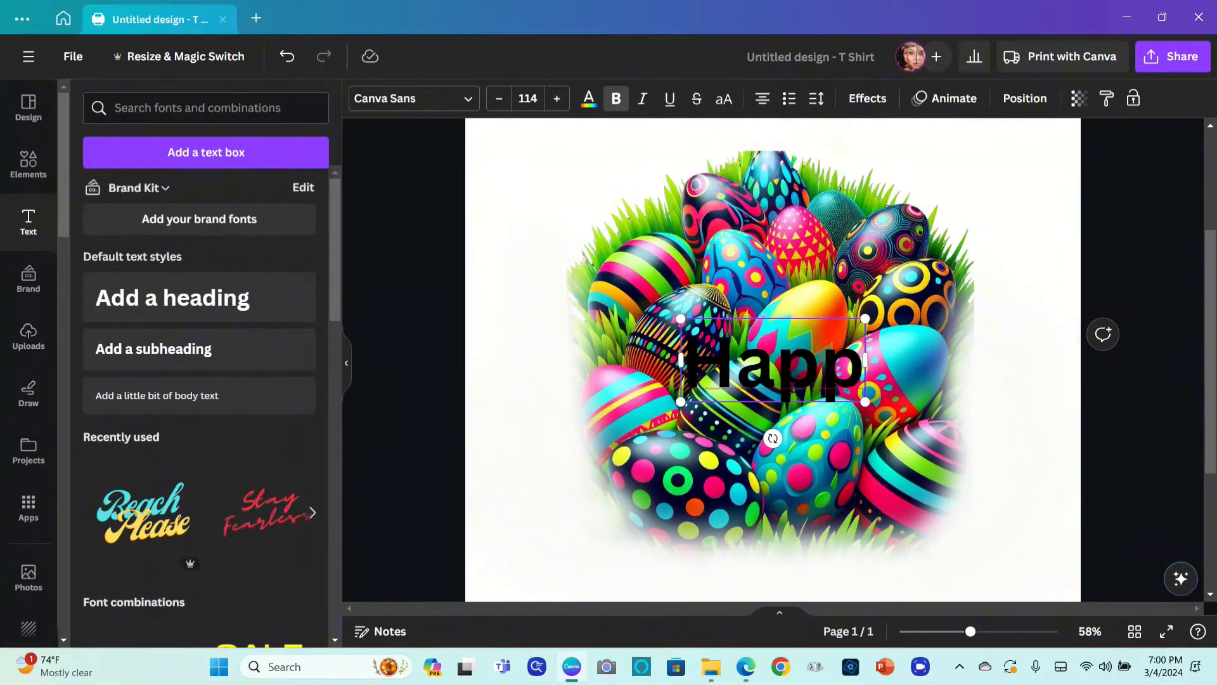
text(y)
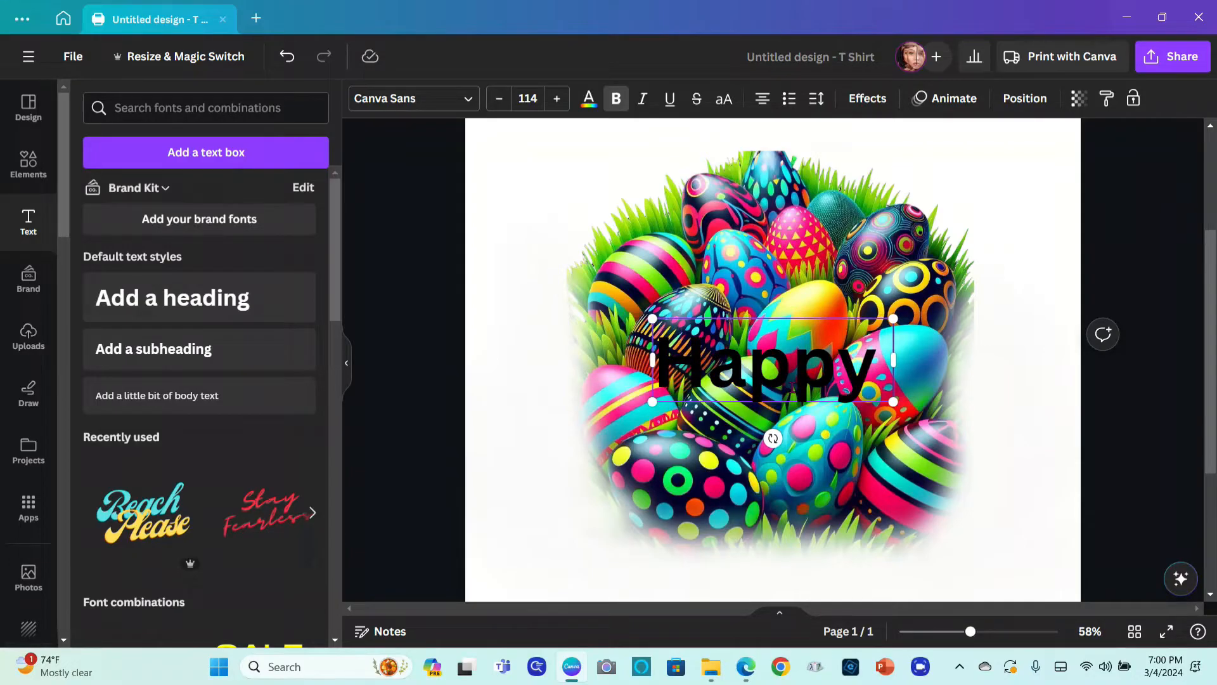
text( Easter)
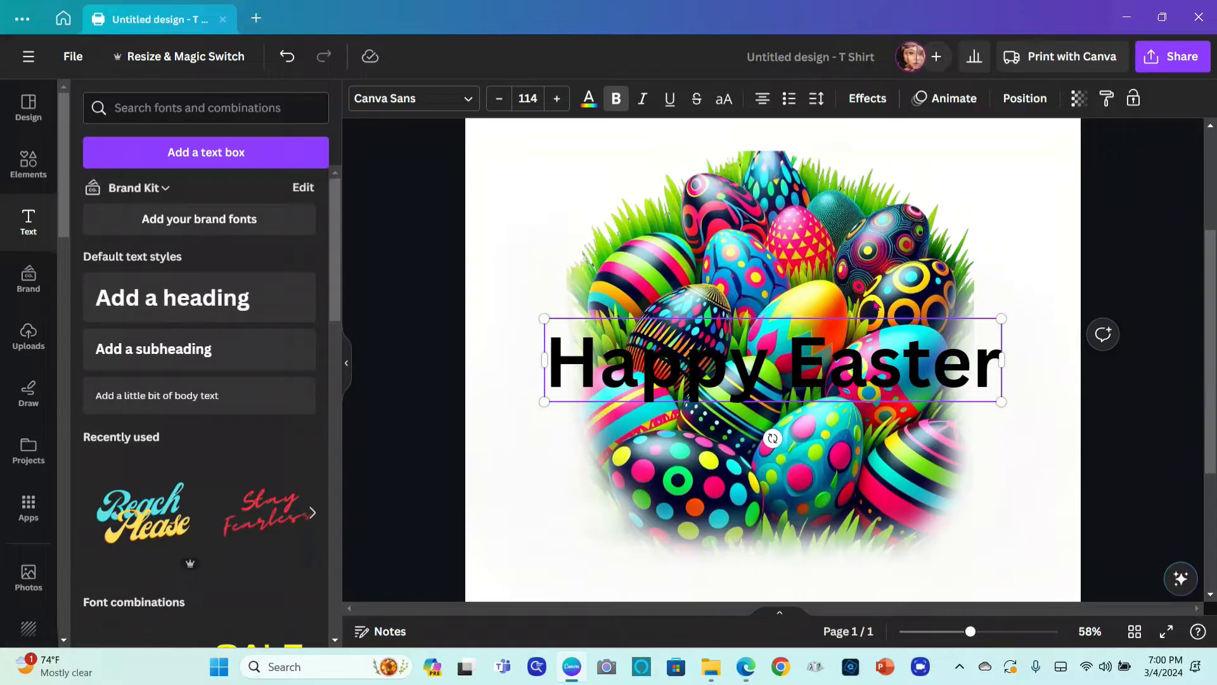
Select the whole "Happy Easter" heading and change its font to Amarillo Regular.
click(848, 366)
drag(849, 366, 549, 374)
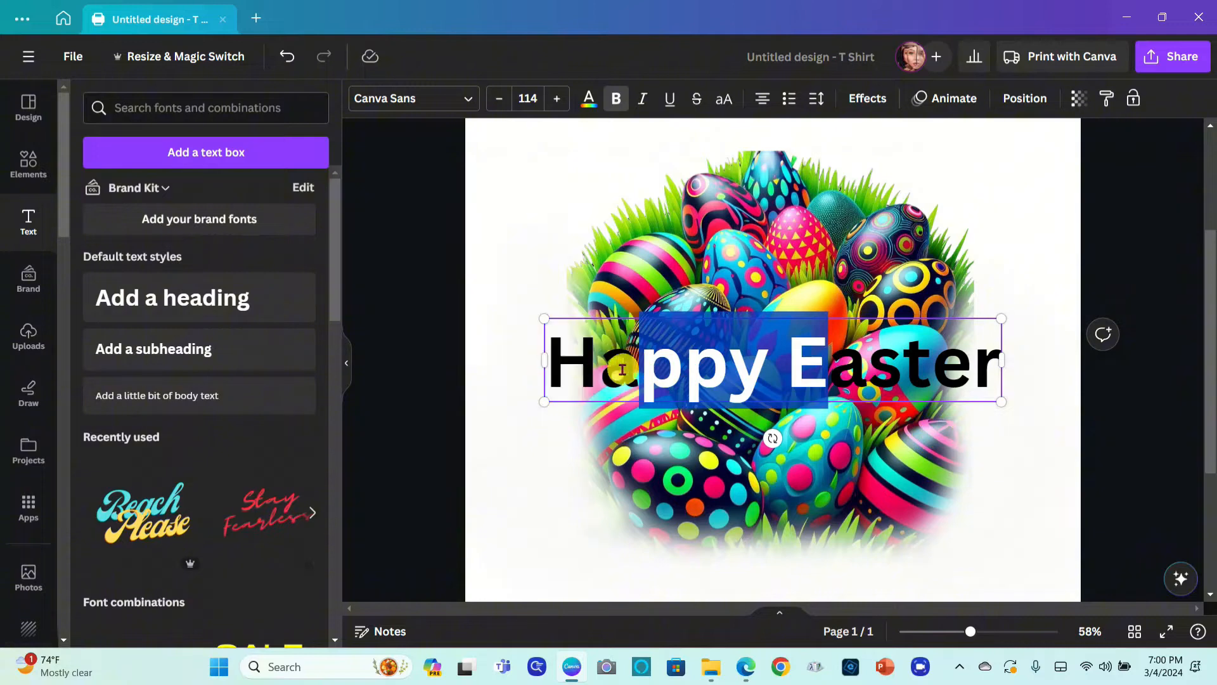
click(571, 369)
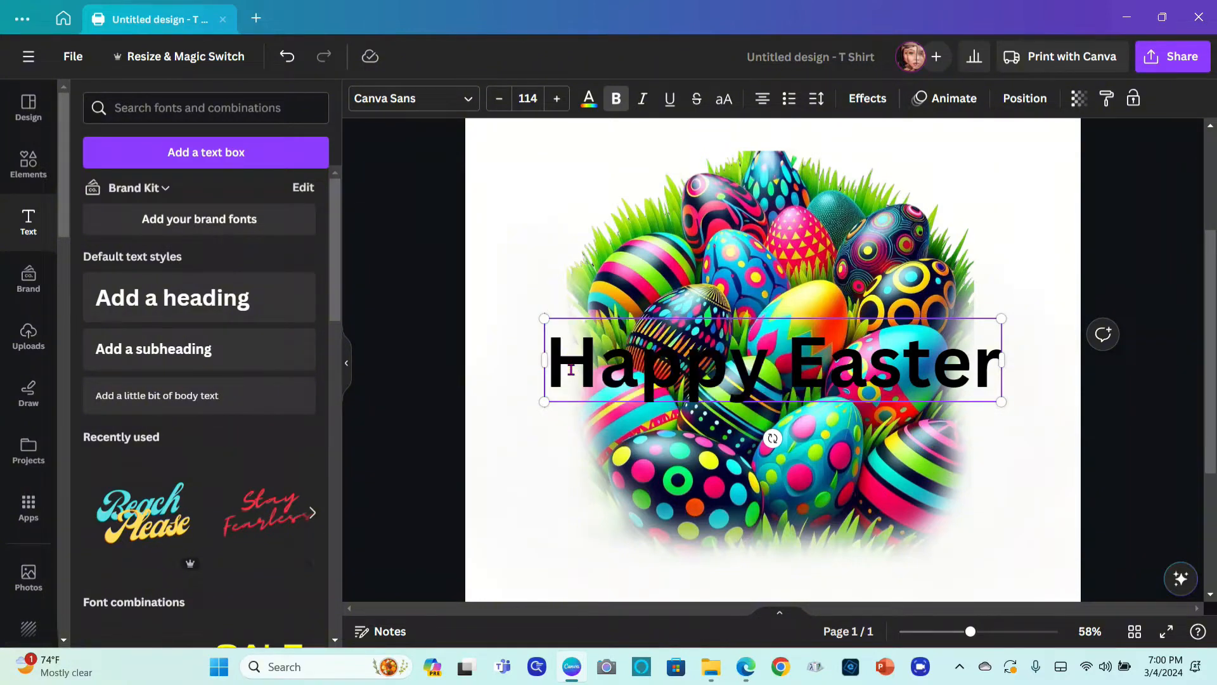
drag(555, 354, 993, 373)
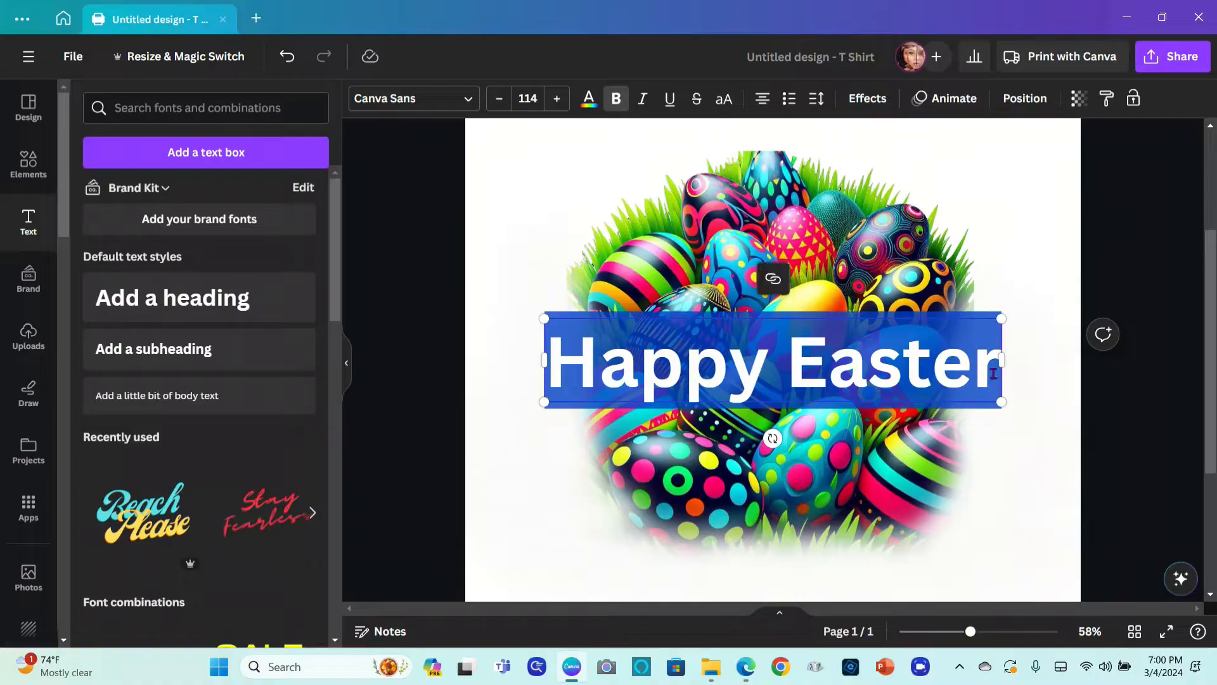
click(470, 99)
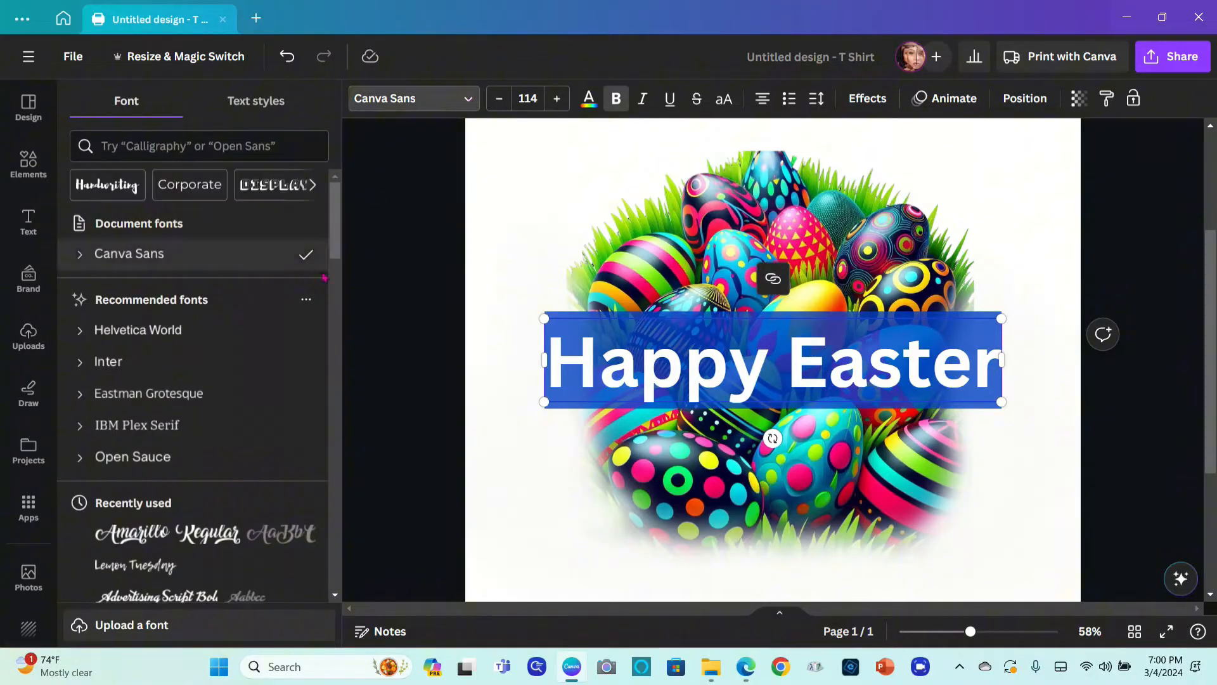
click(279, 532)
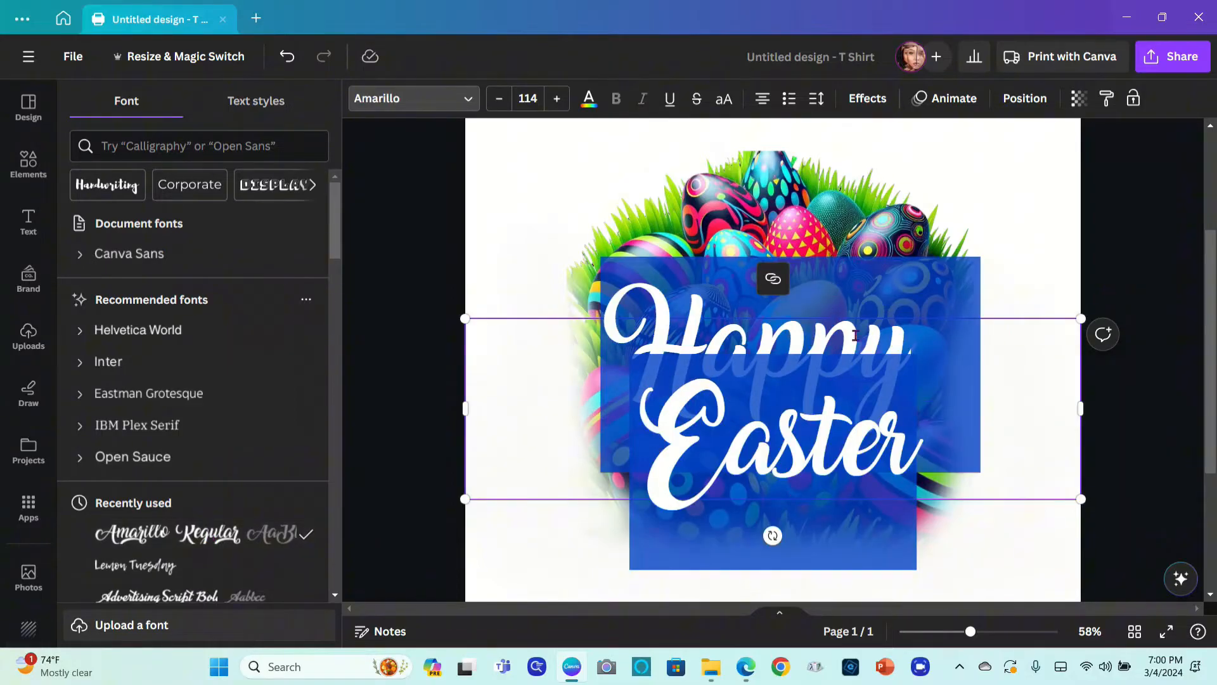
click(893, 381)
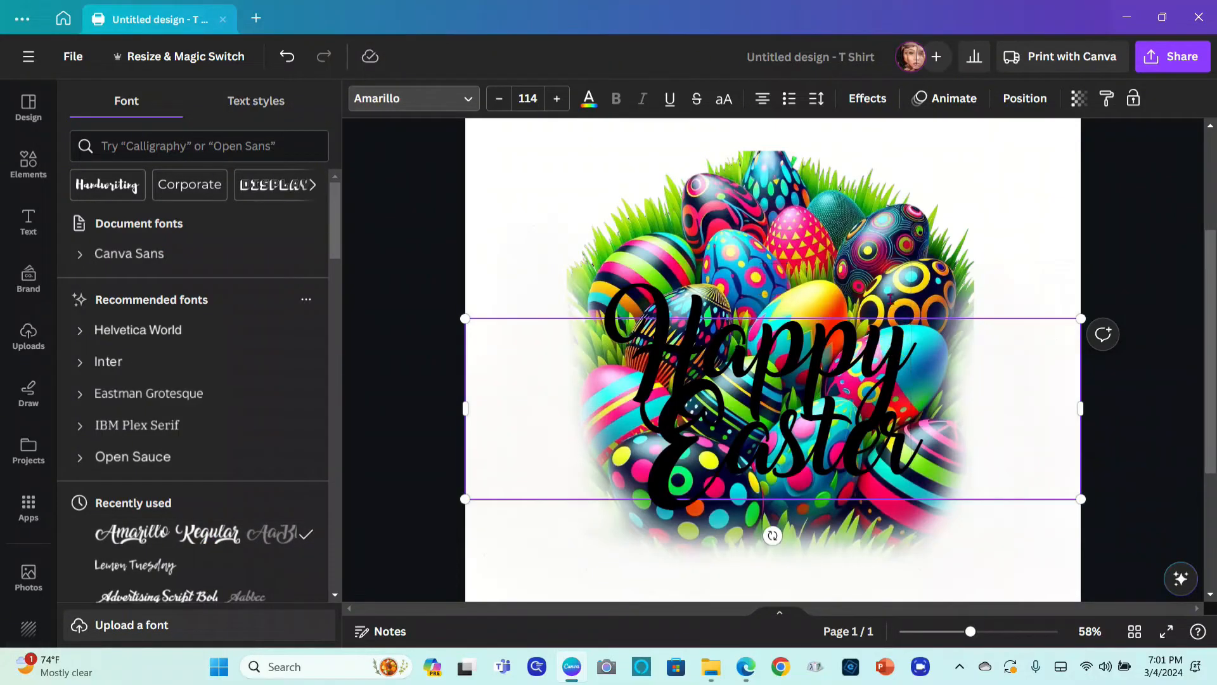
Scale the "Happy Easter" heading down to a font size of 87.3 by shrinking its text box from both upper corners.
click(817, 366)
drag(1082, 315, 1000, 343)
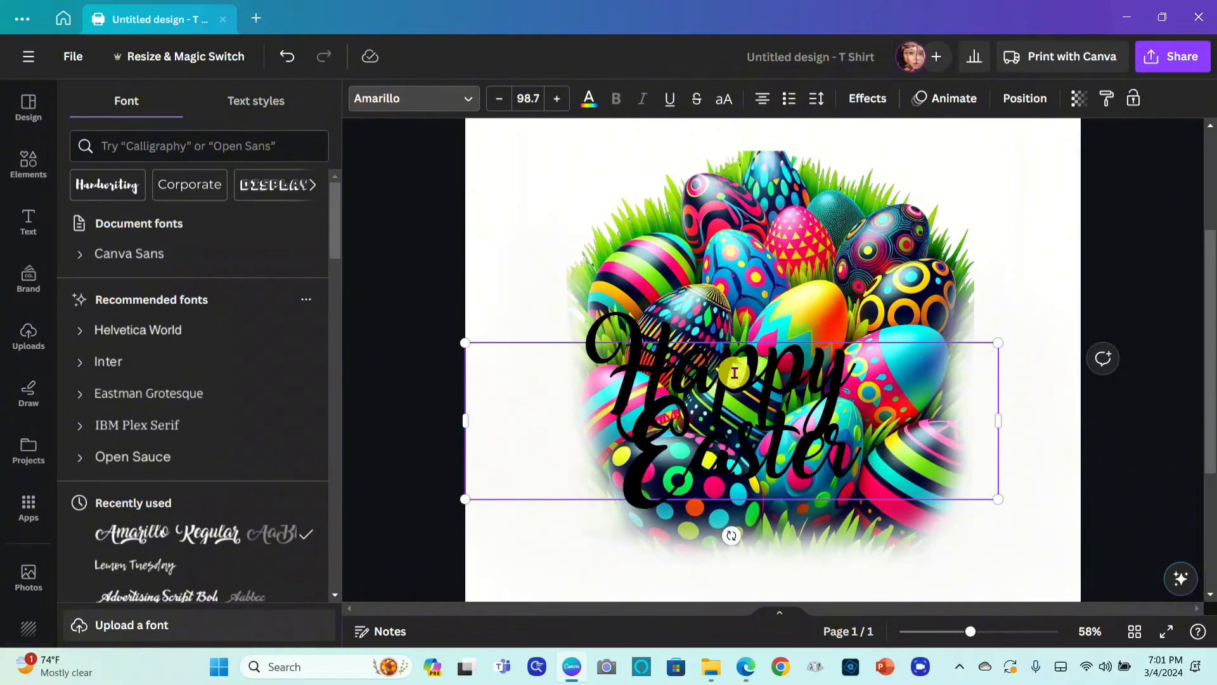
drag(734, 373, 760, 337)
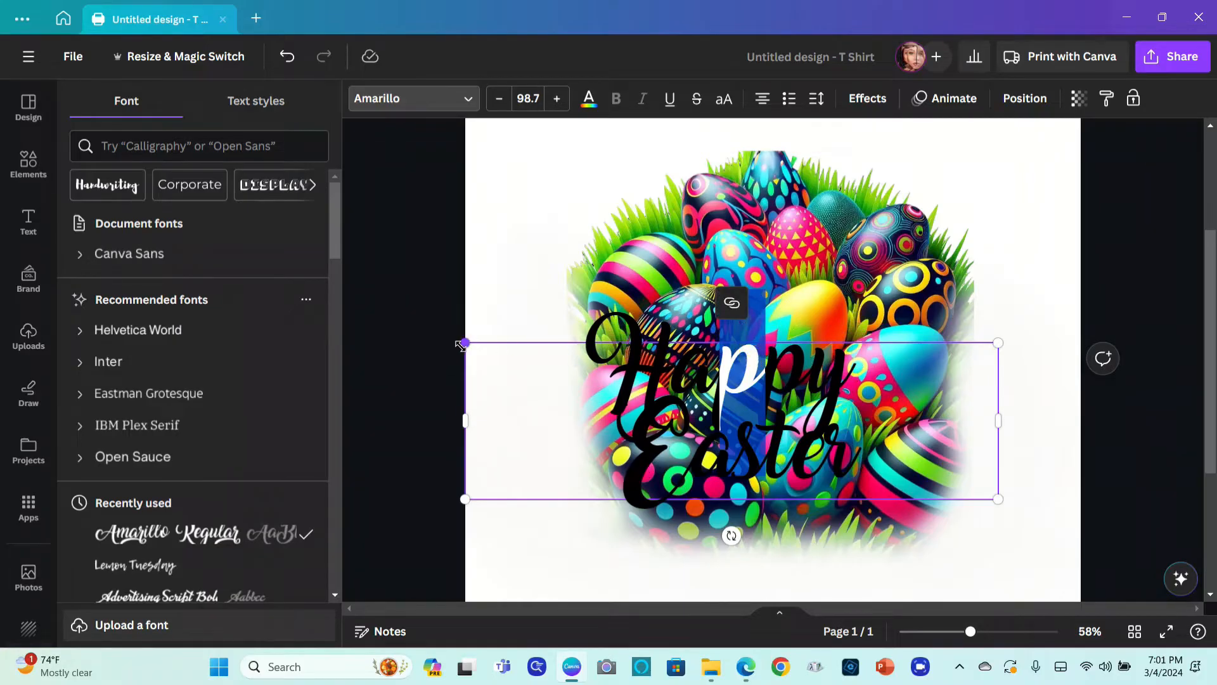
drag(473, 345, 527, 361)
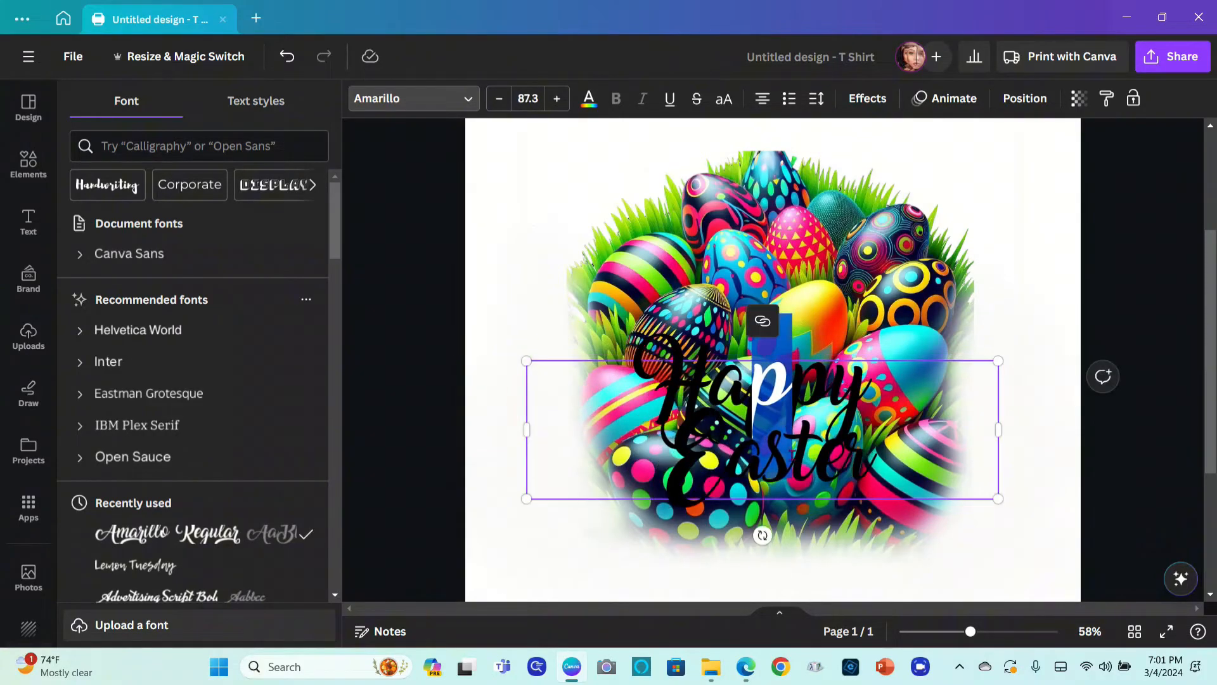
Move the "Happy Easter" heading to the upper part of the egg image and widen its text box to fit one line.
drag(792, 453, 821, 418)
click(691, 379)
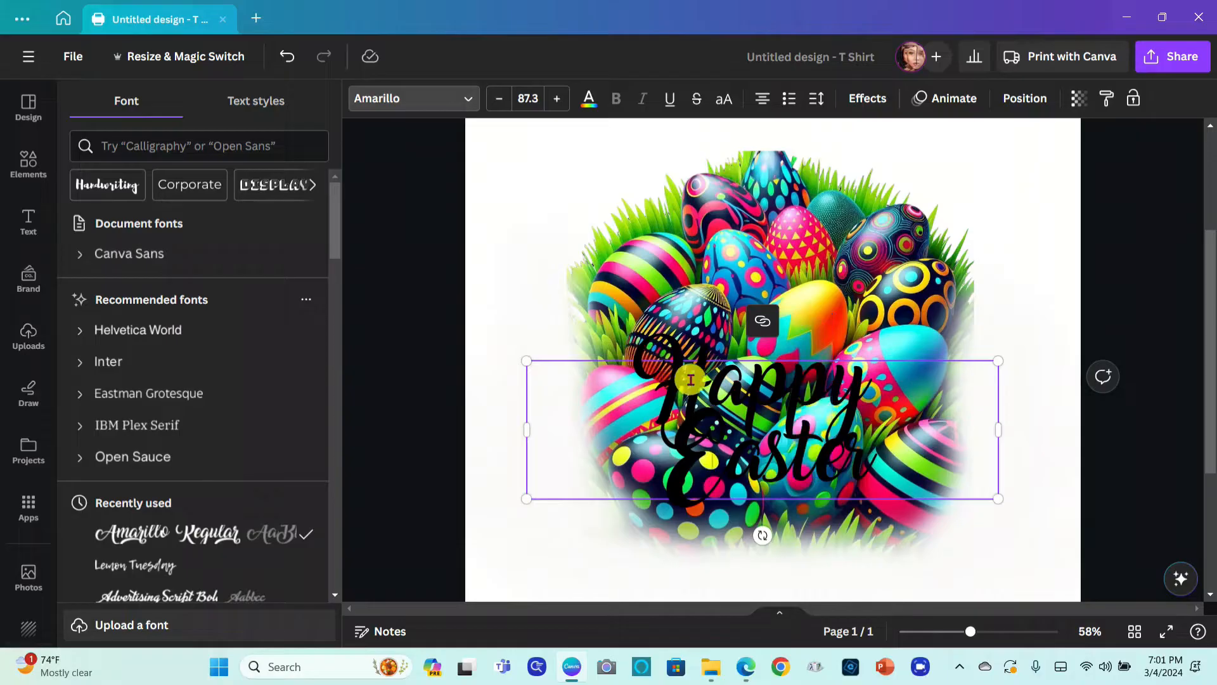
drag(707, 371, 756, 455)
click(925, 359)
double_click(925, 359)
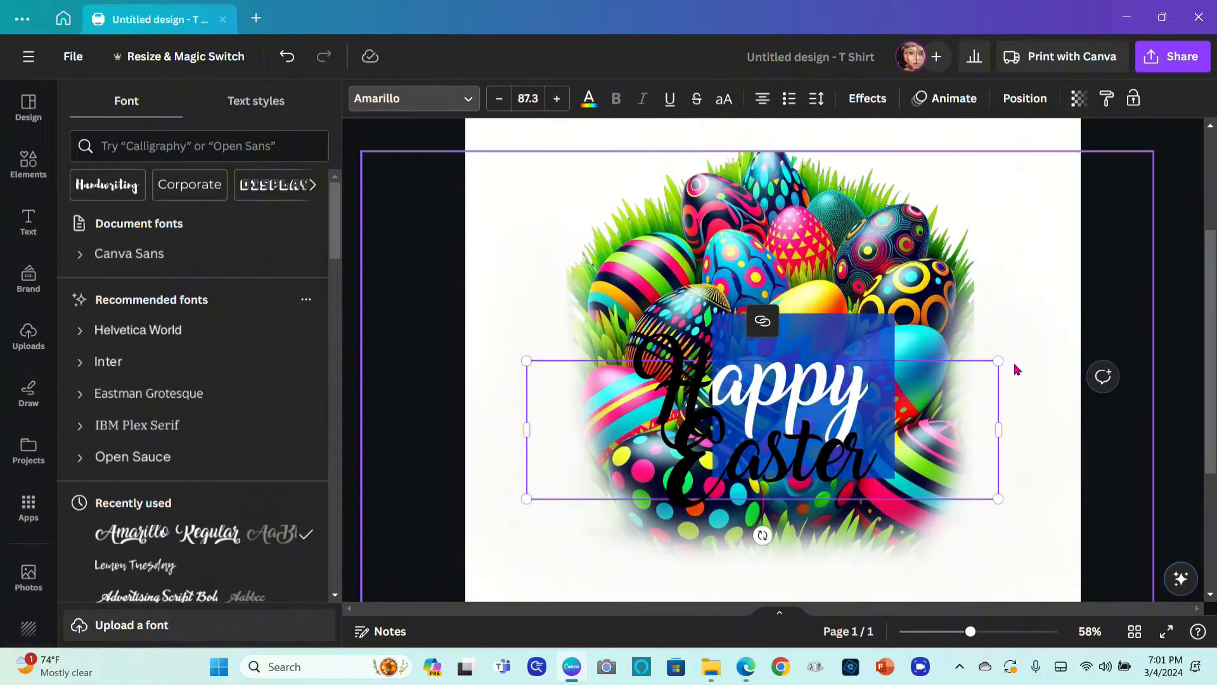
click(964, 437)
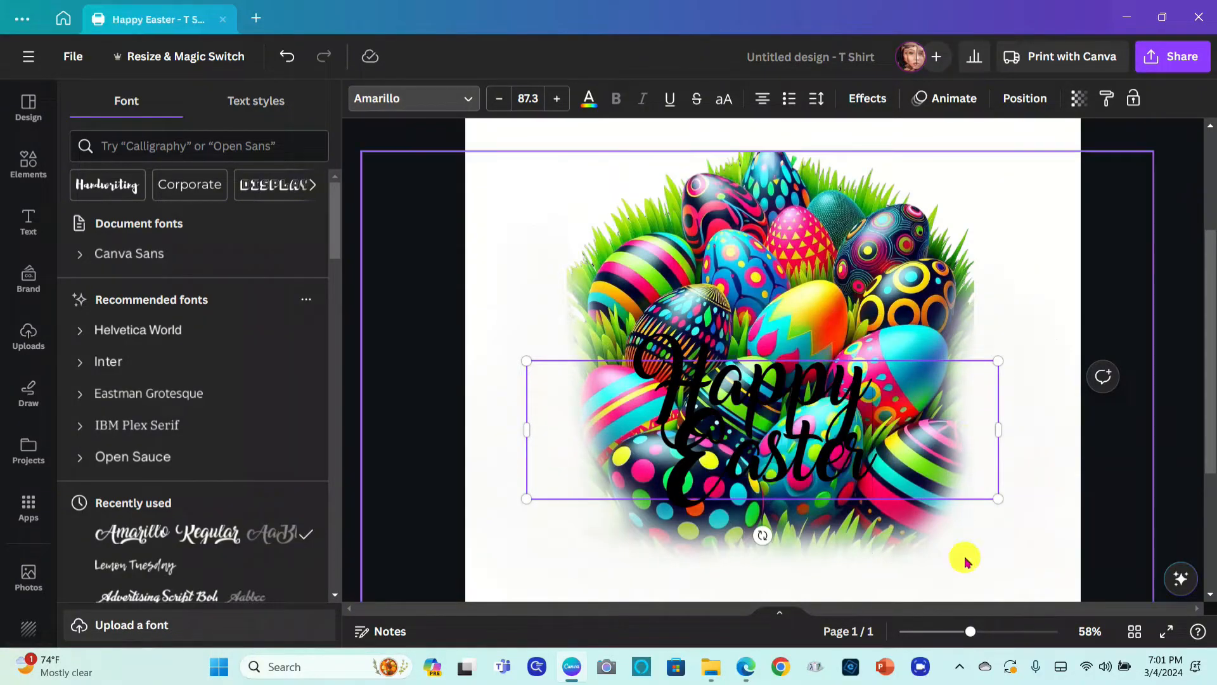
click(965, 557)
click(832, 420)
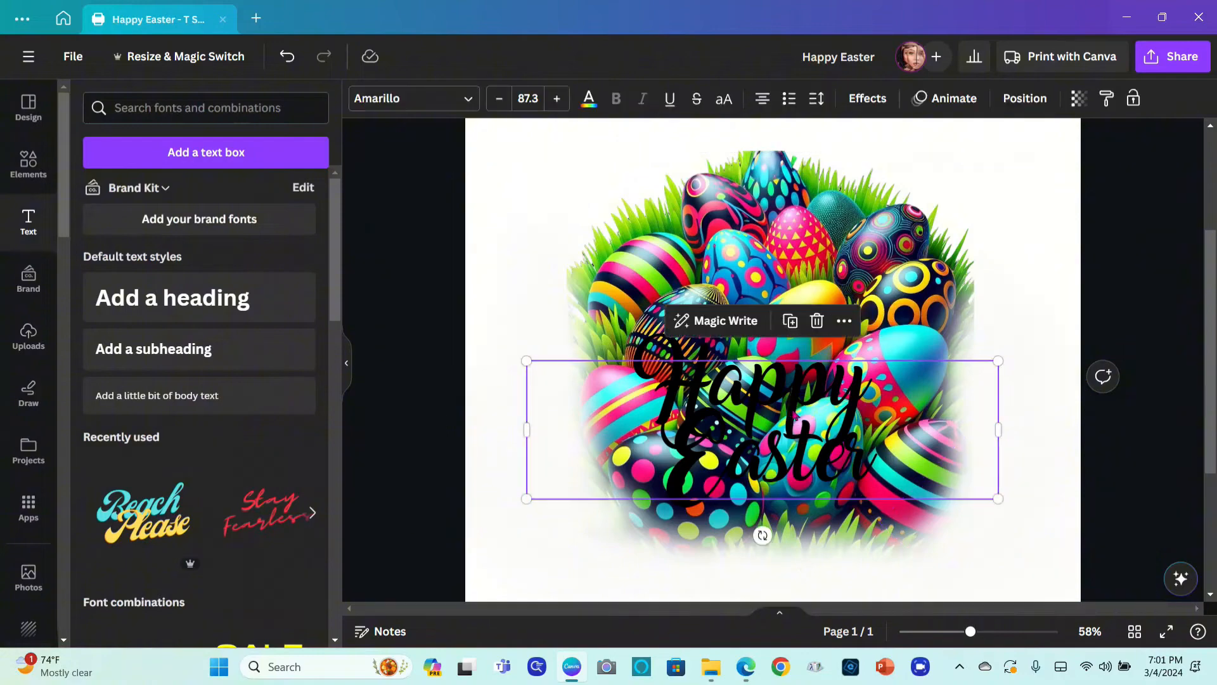
drag(775, 406, 779, 202)
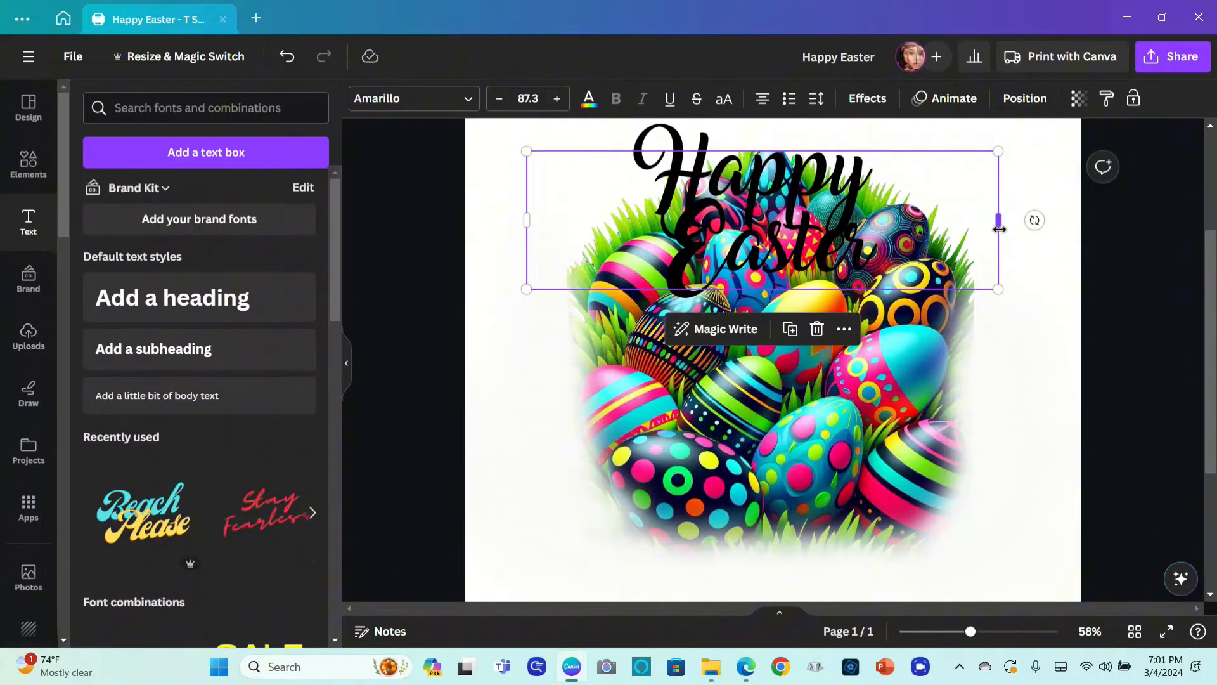
drag(999, 228, 1048, 236)
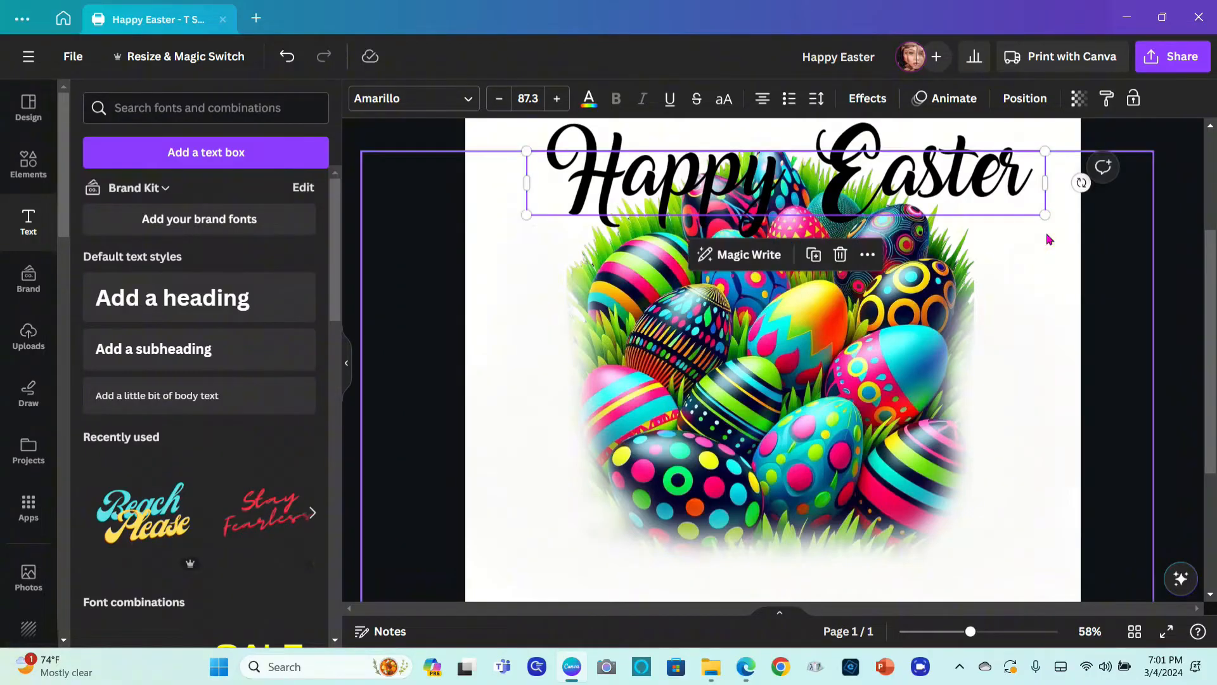
Recolor the "Happy Easter" heading to the pink #F61588 sampled from an egg in the image.
click(588, 101)
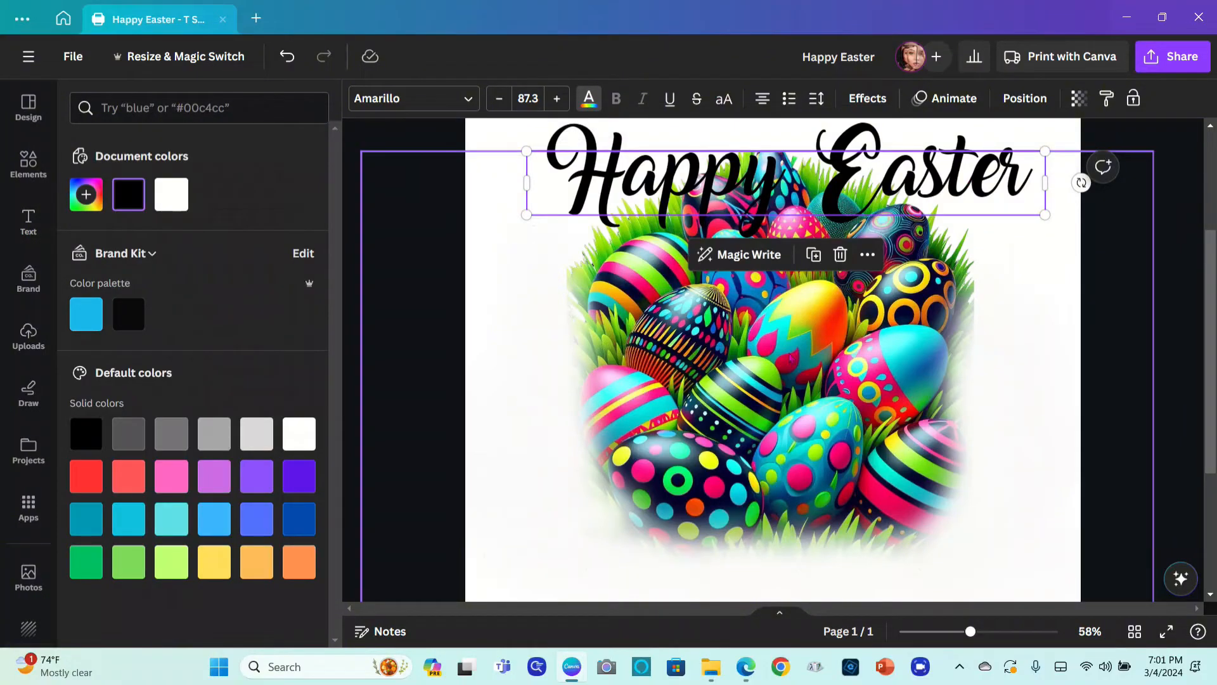
click(75, 185)
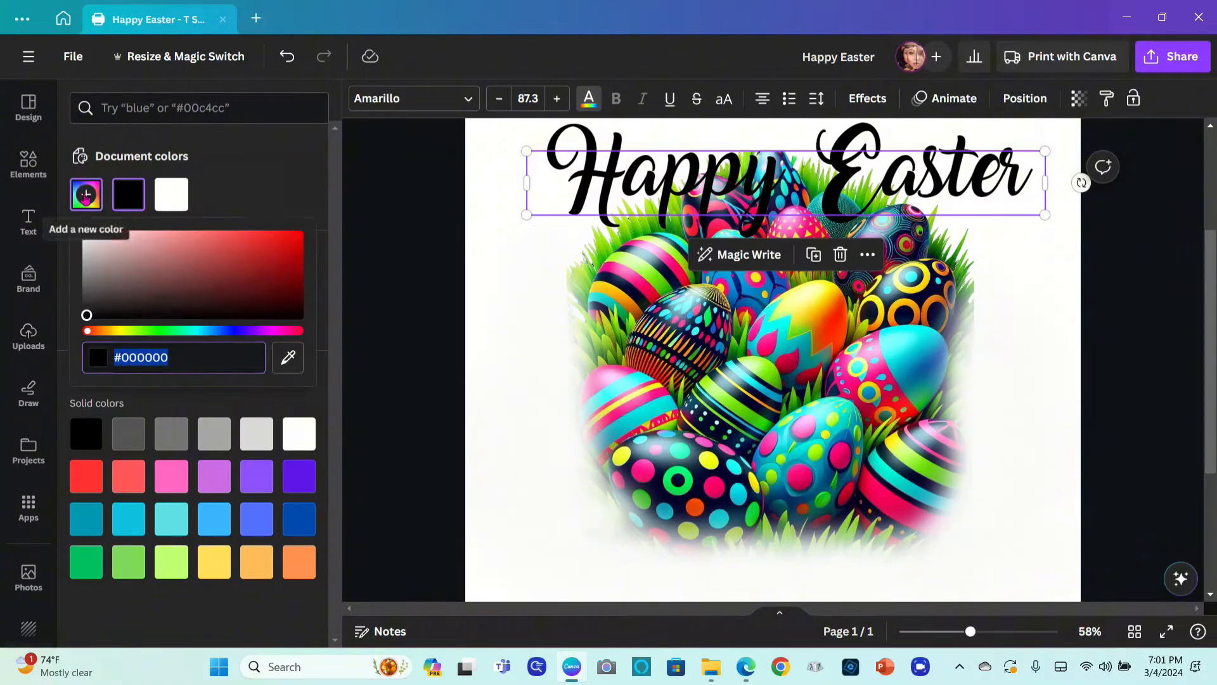
click(289, 359)
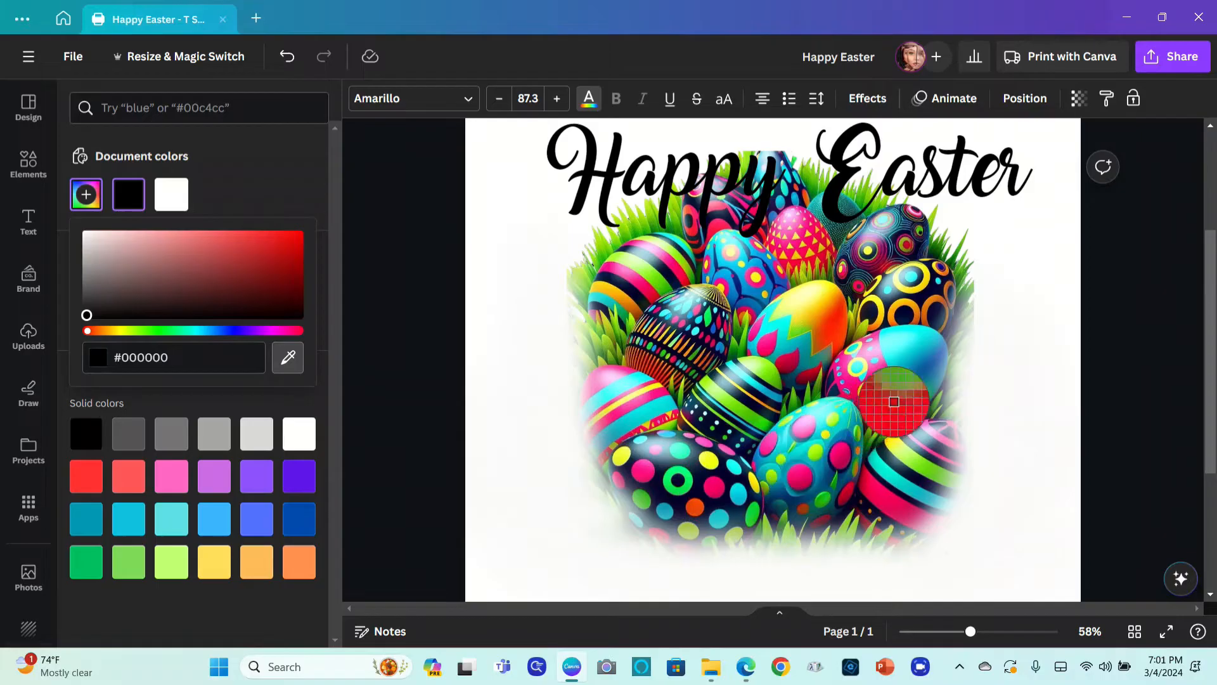
click(878, 373)
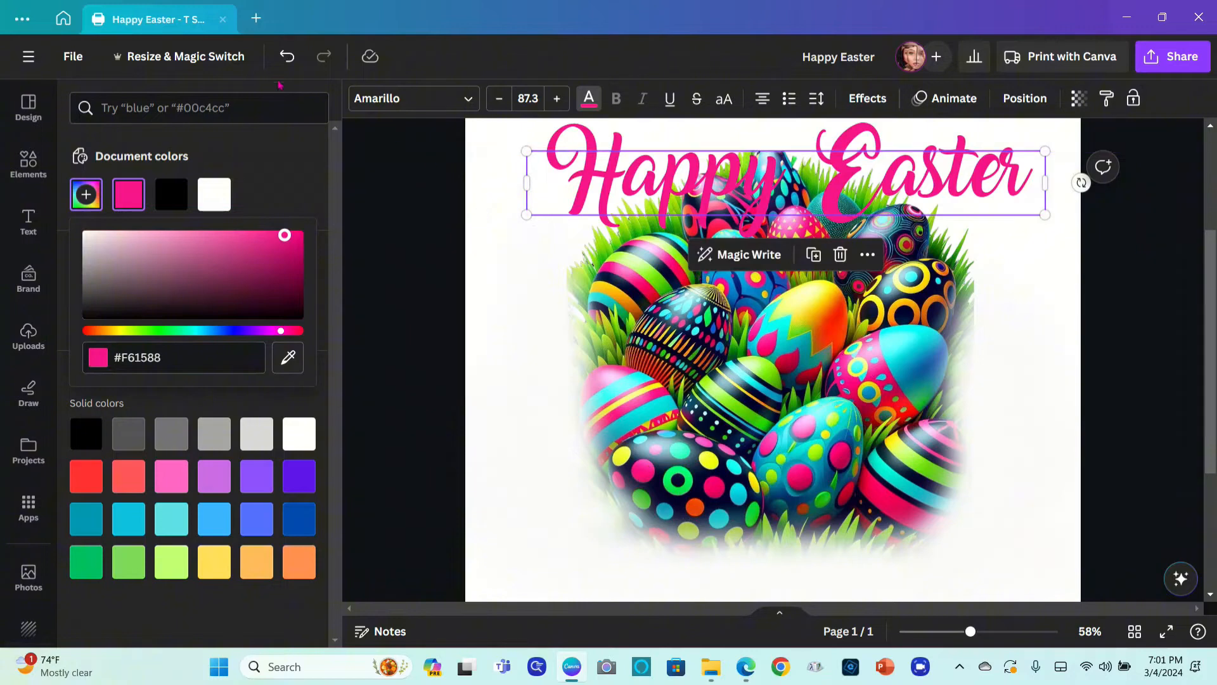
Apply the Outline effect to the "Happy Easter" heading in turquoise #02DBD5 sampled from an egg.
click(871, 107)
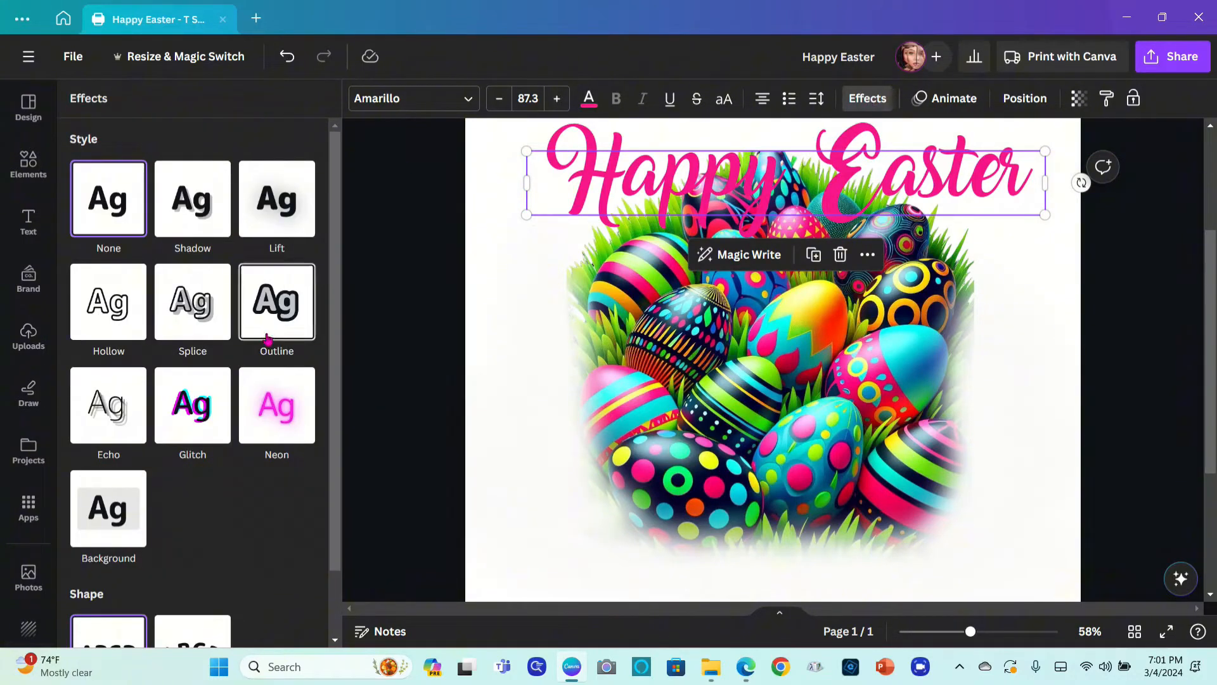
click(280, 320)
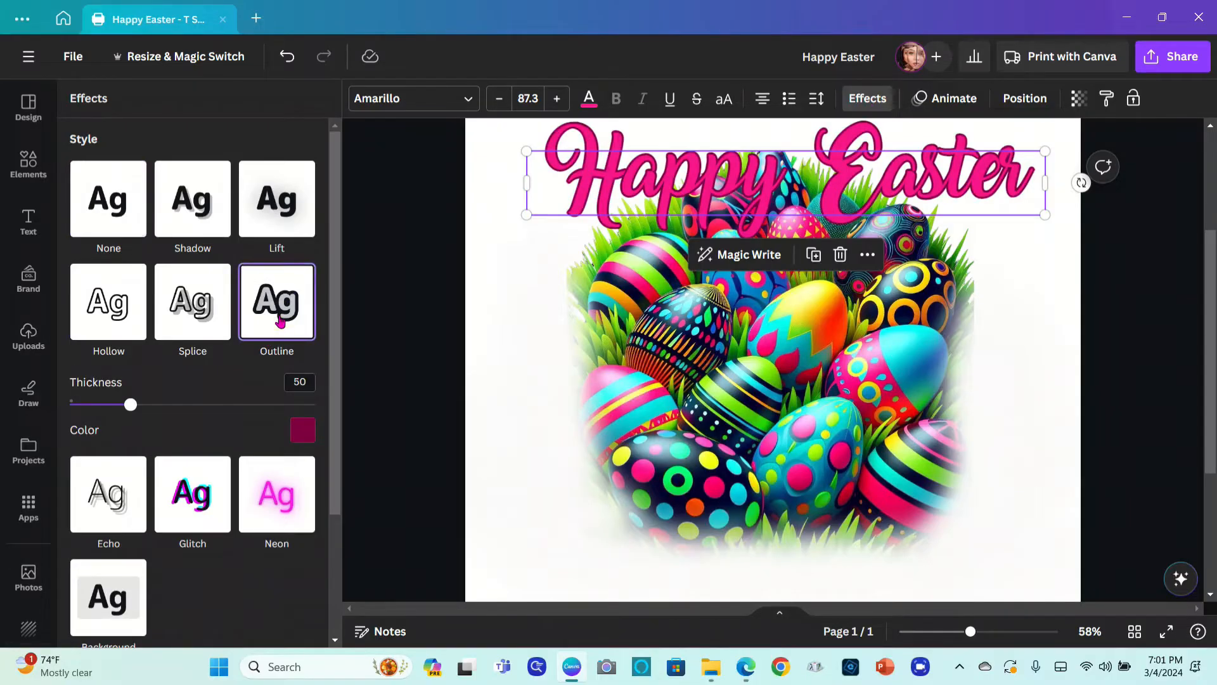
click(303, 431)
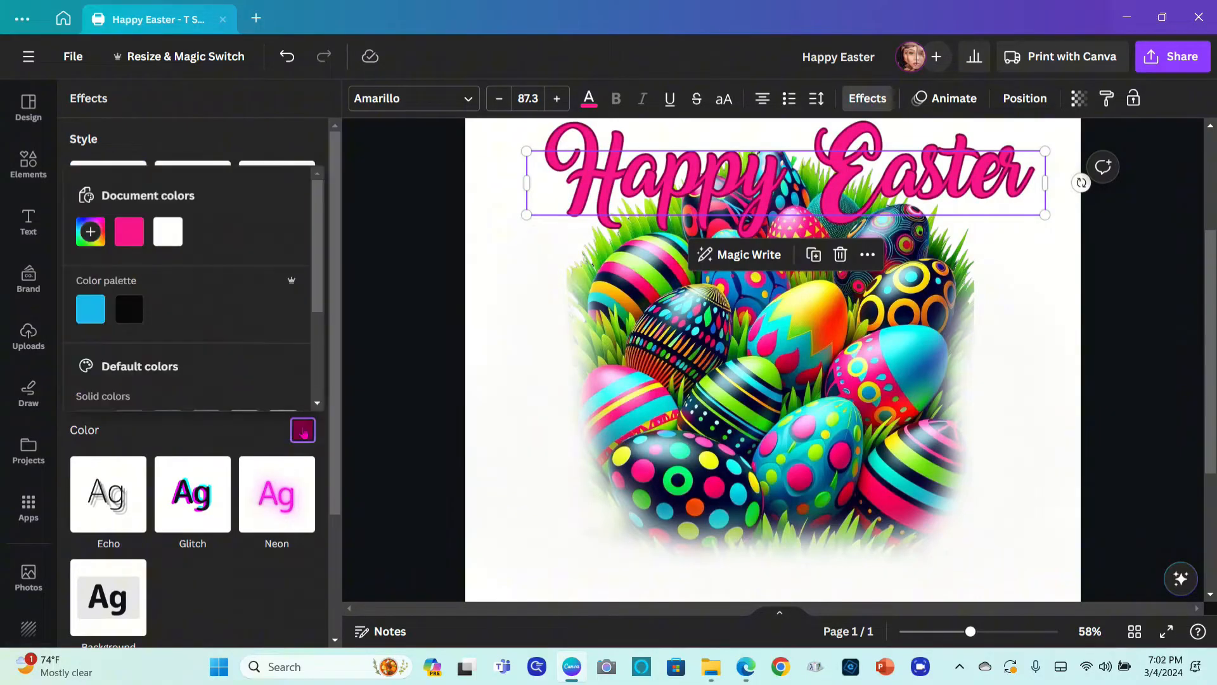
click(91, 232)
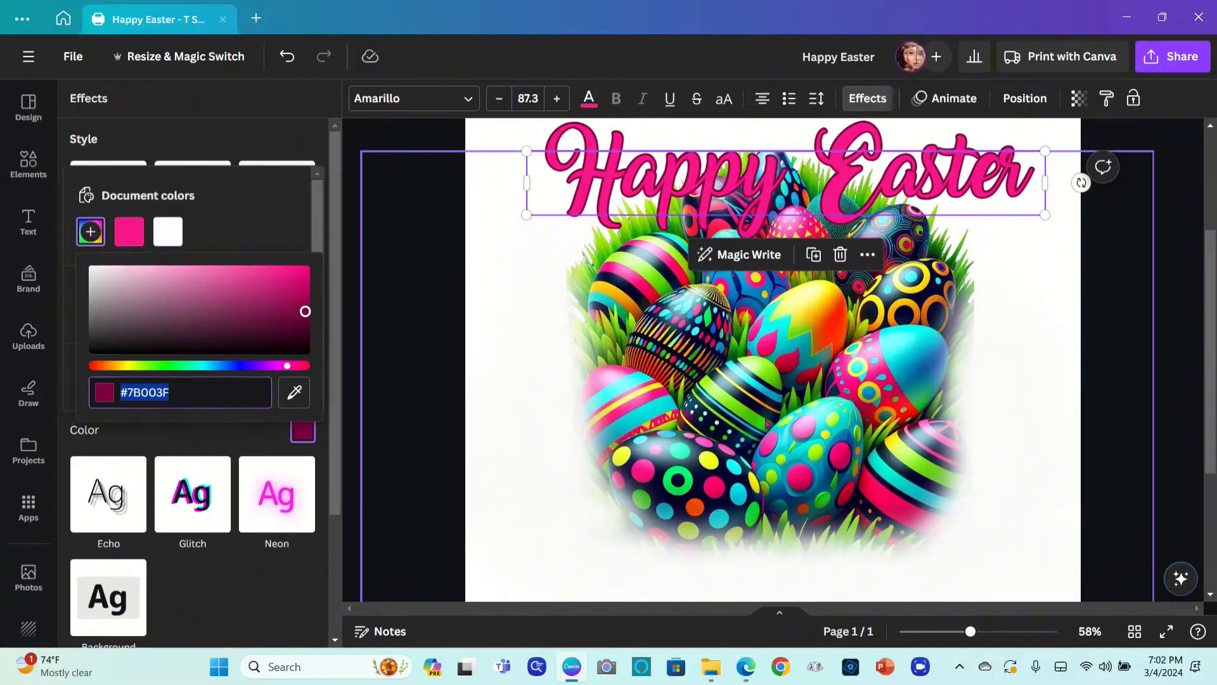
click(294, 392)
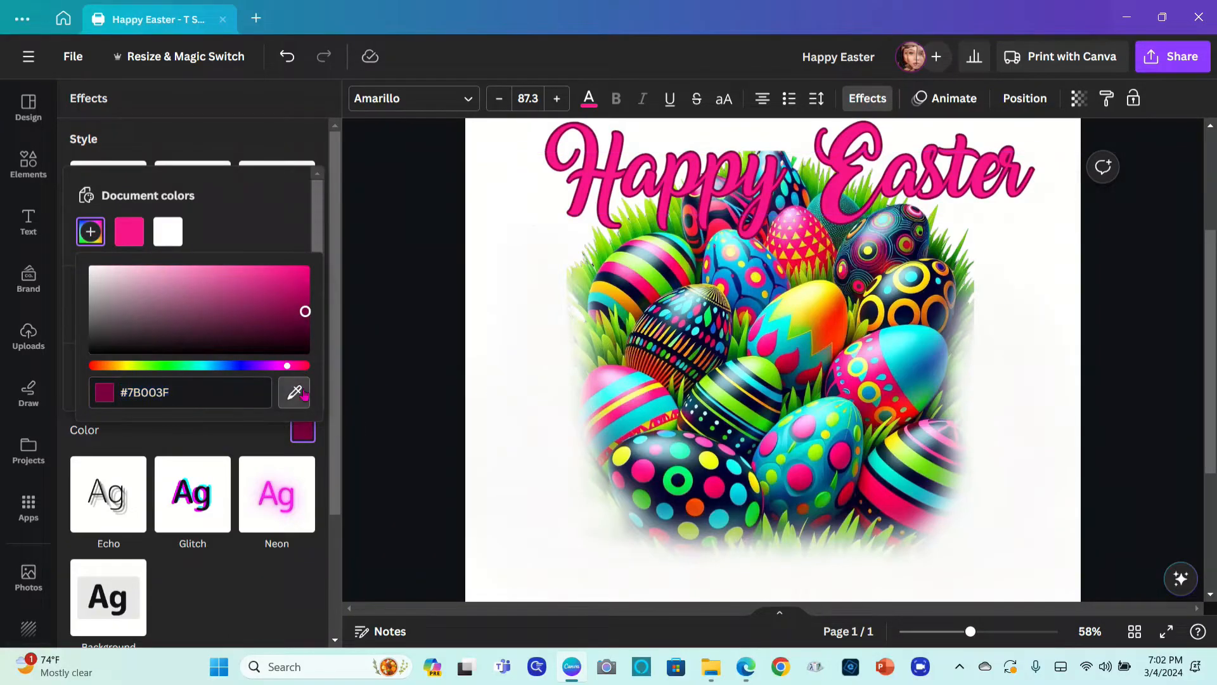
click(658, 413)
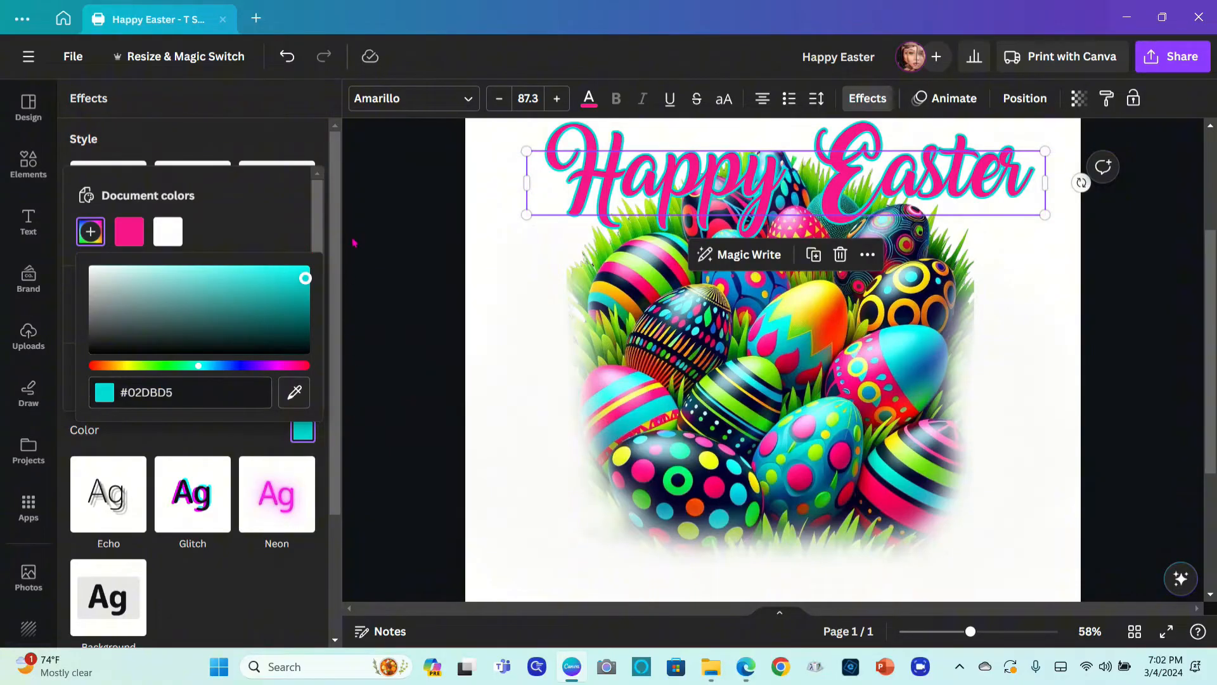
click(335, 231)
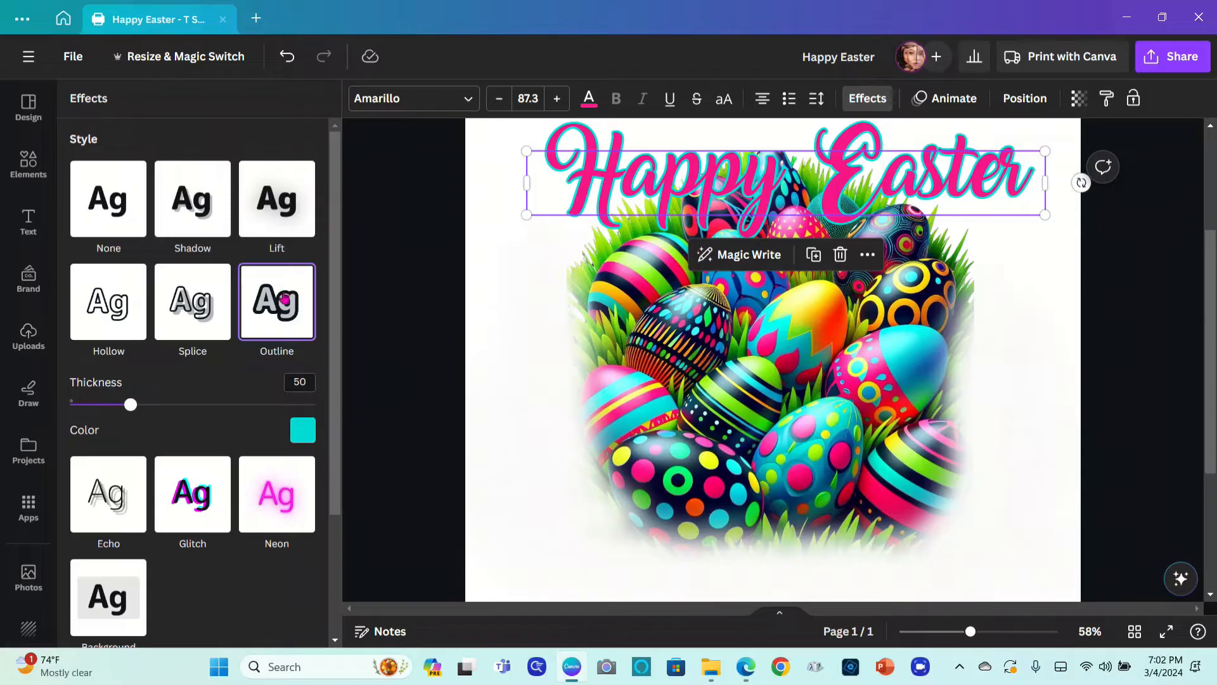
Set the heading's outline thickness to 122.
drag(130, 405, 218, 402)
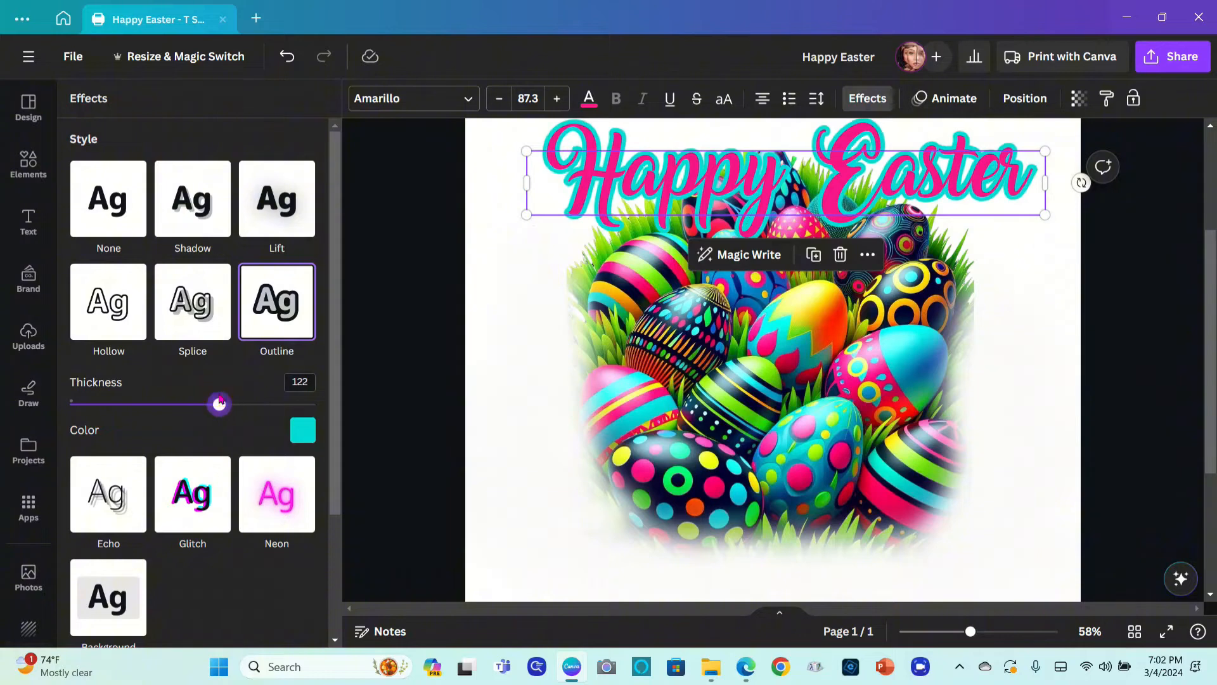
scroll(931, 160, up, 1)
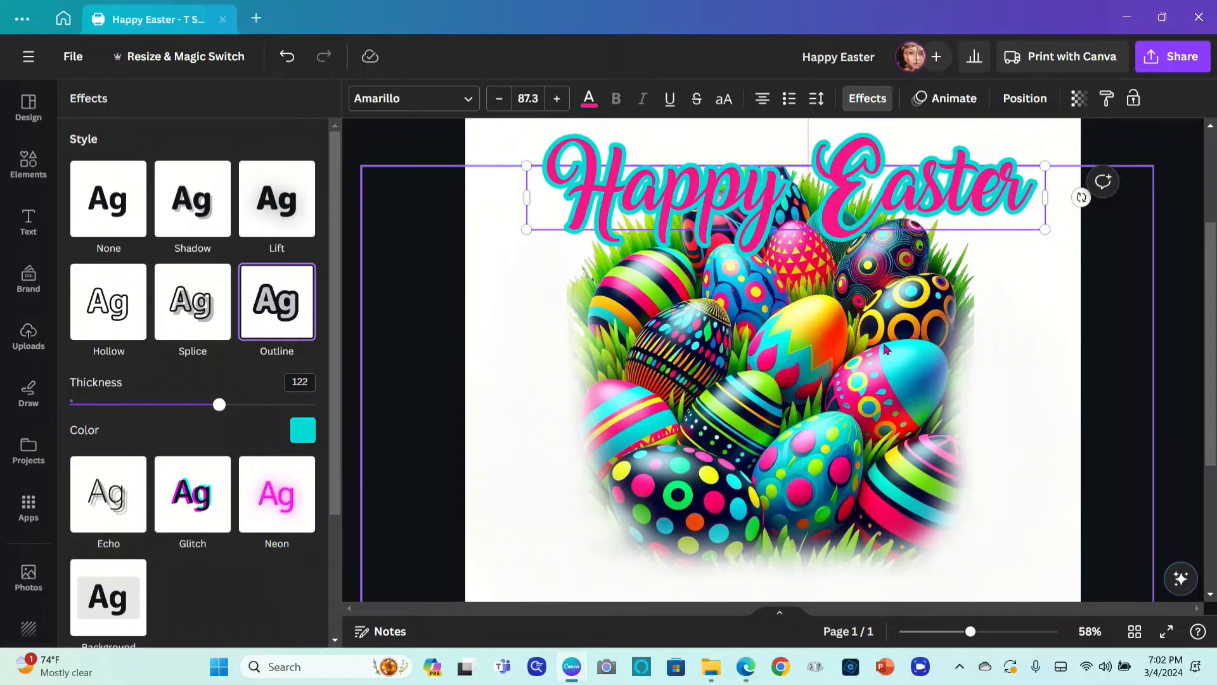
click(497, 394)
Duplicate the "Happy Easter" heading and place the copy over the lower part of the egg image.
click(726, 183)
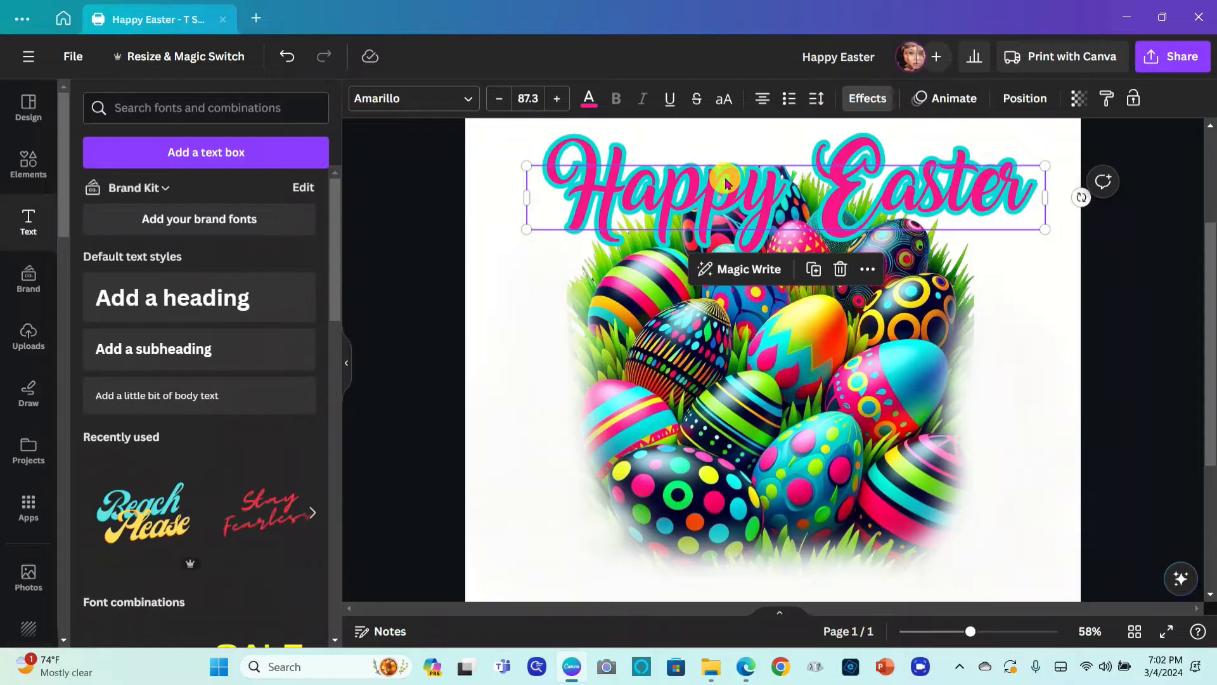
click(814, 269)
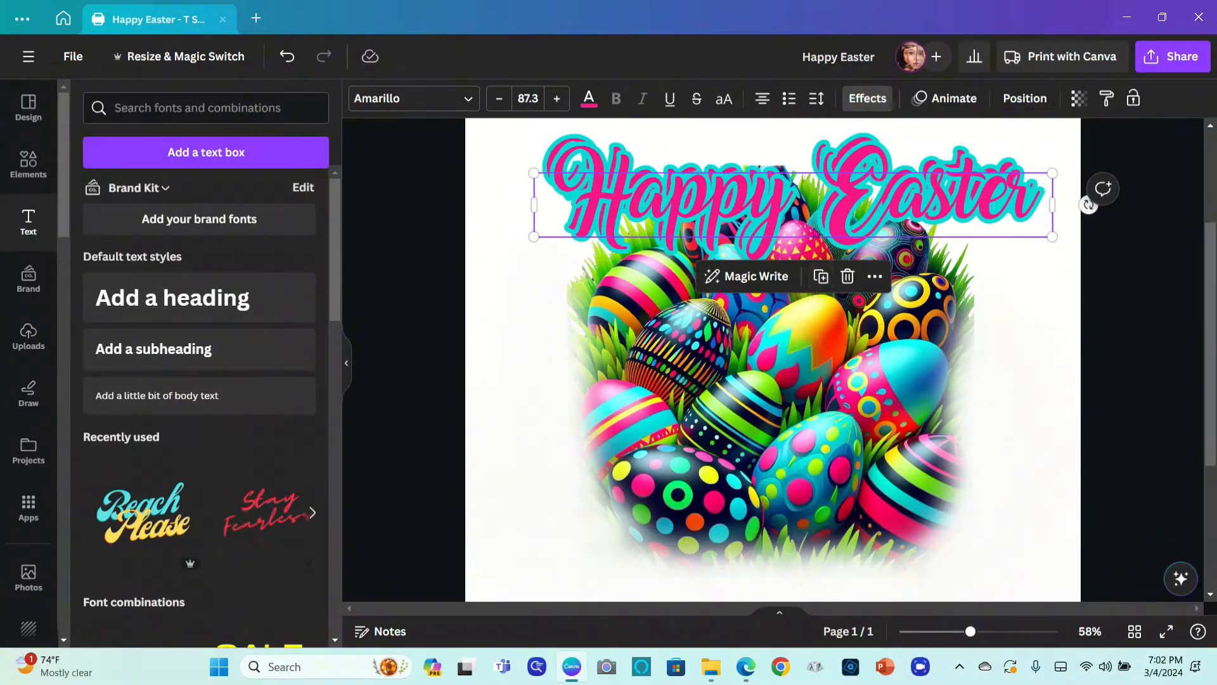
drag(806, 202, 792, 494)
Replace the wording of the duplicated heading with a person's first name.
double_click(932, 476)
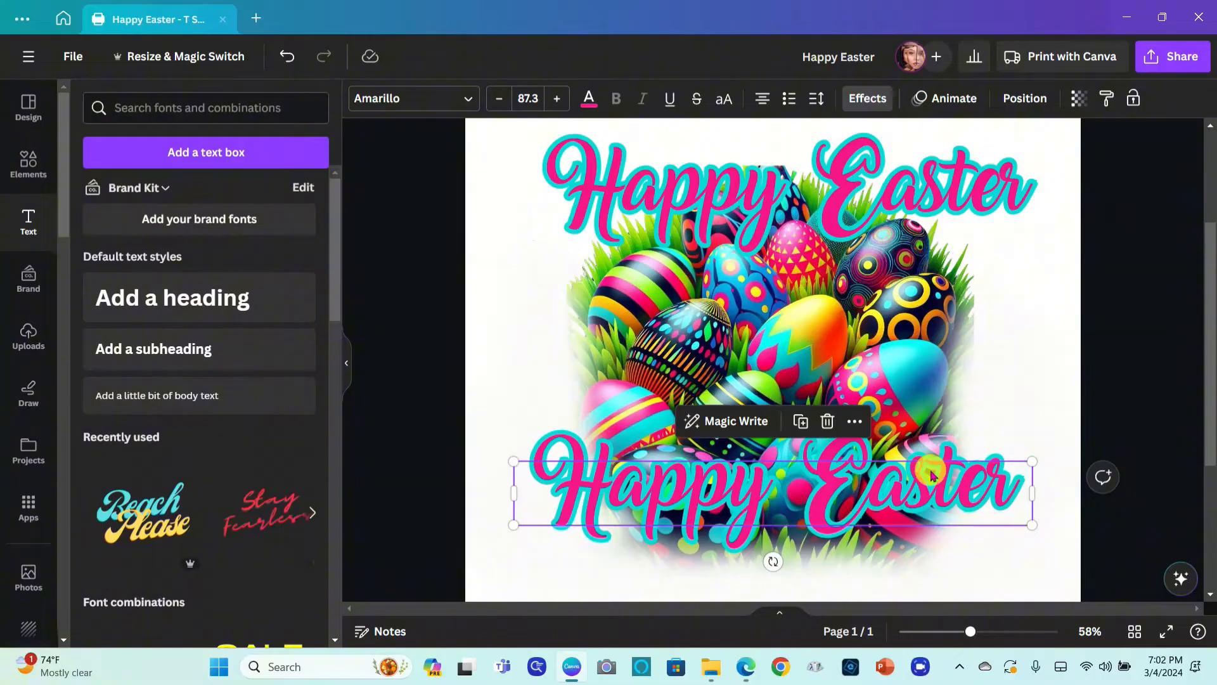
text(Sa)
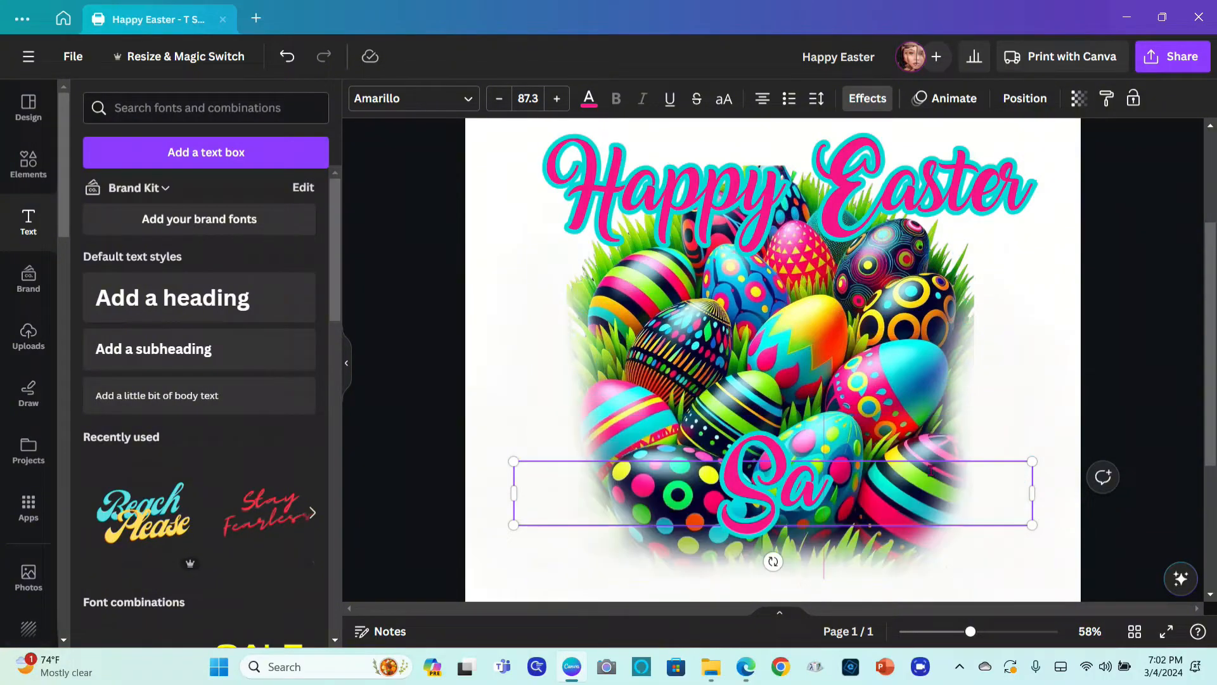
text(rah)
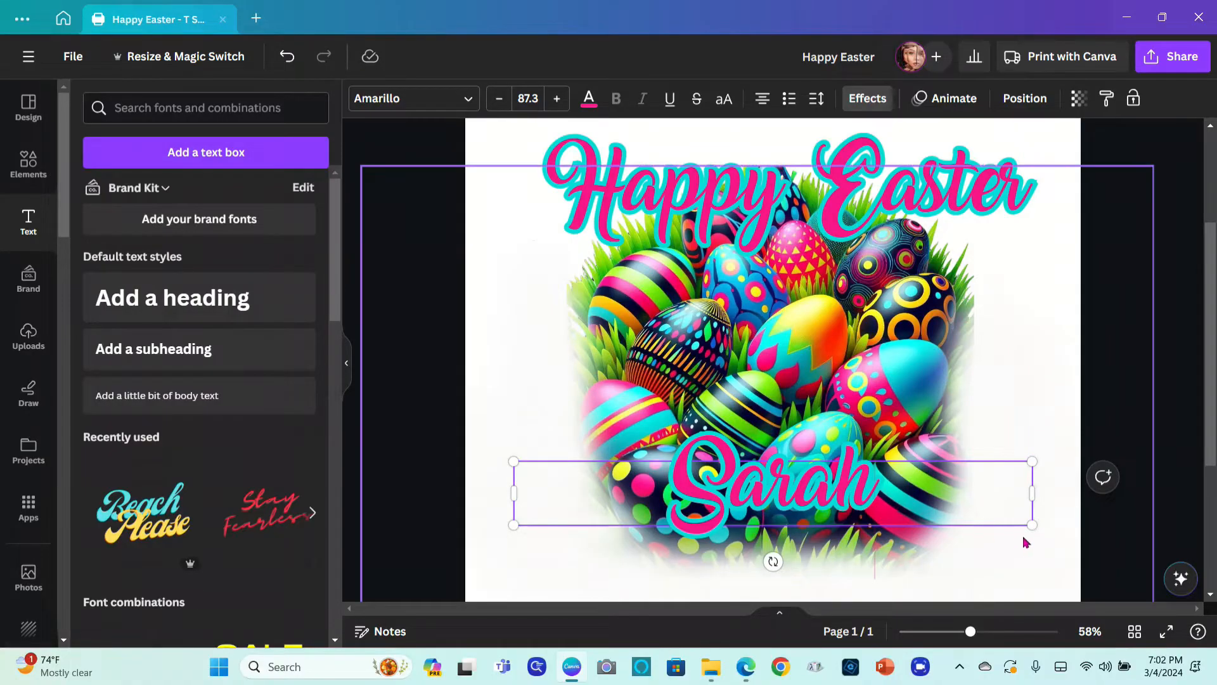
Enlarge the name text to font size 103 by extending its text box from opposite corners.
drag(1032, 525, 1083, 544)
drag(892, 489, 856, 531)
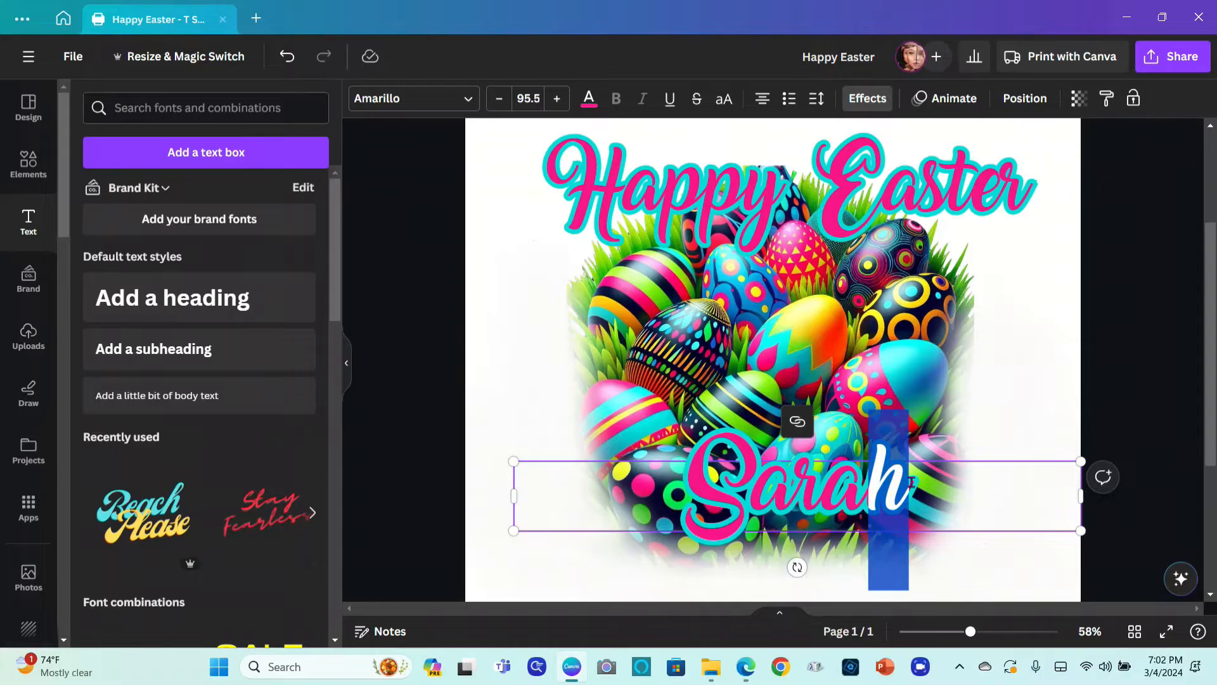
click(1029, 501)
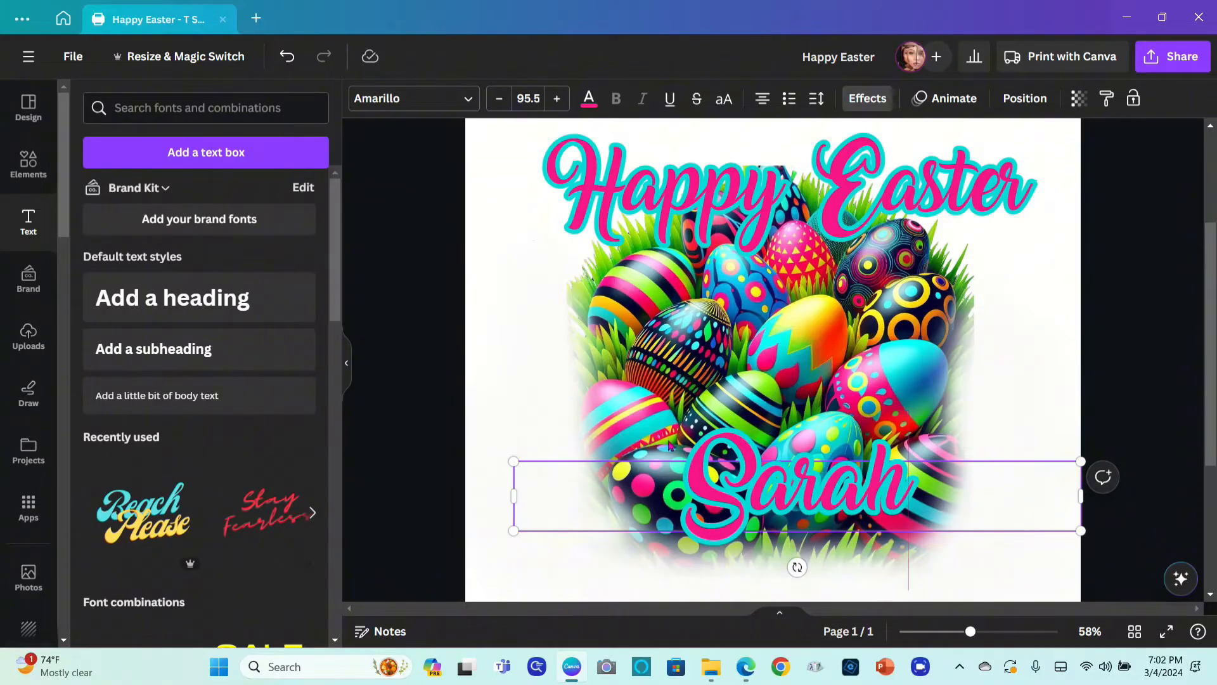
drag(513, 461, 472, 455)
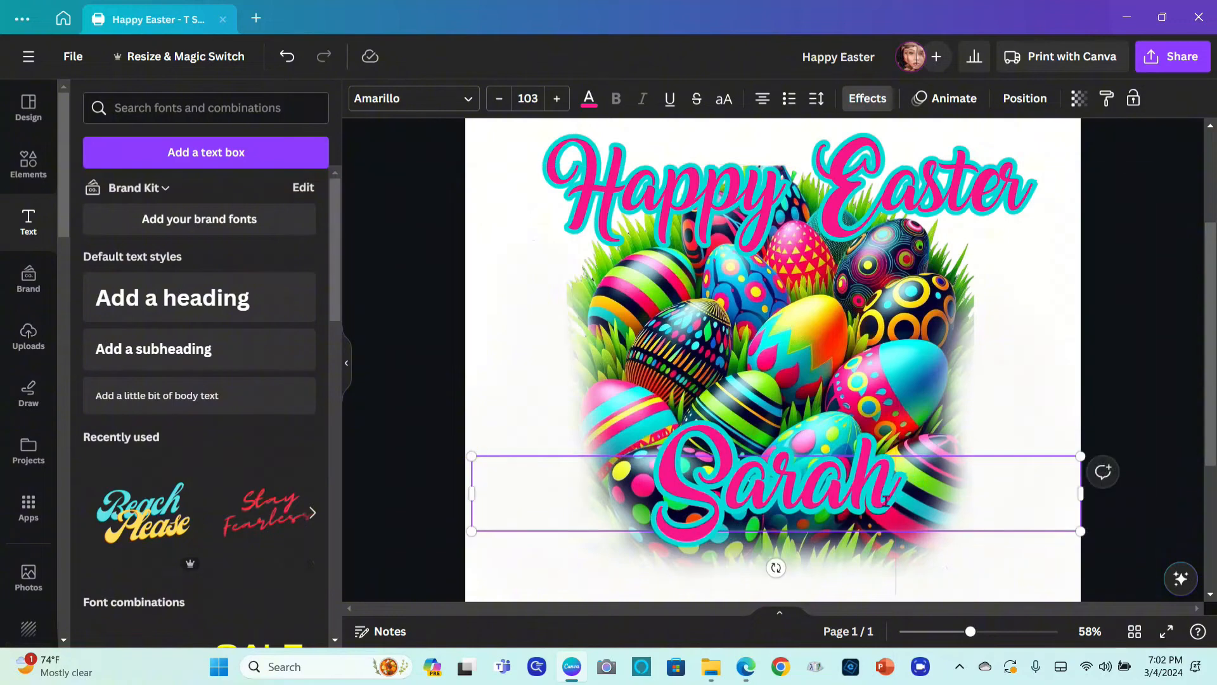
Move the name text down so it overlaps the lower edge of the egg image.
click(956, 432)
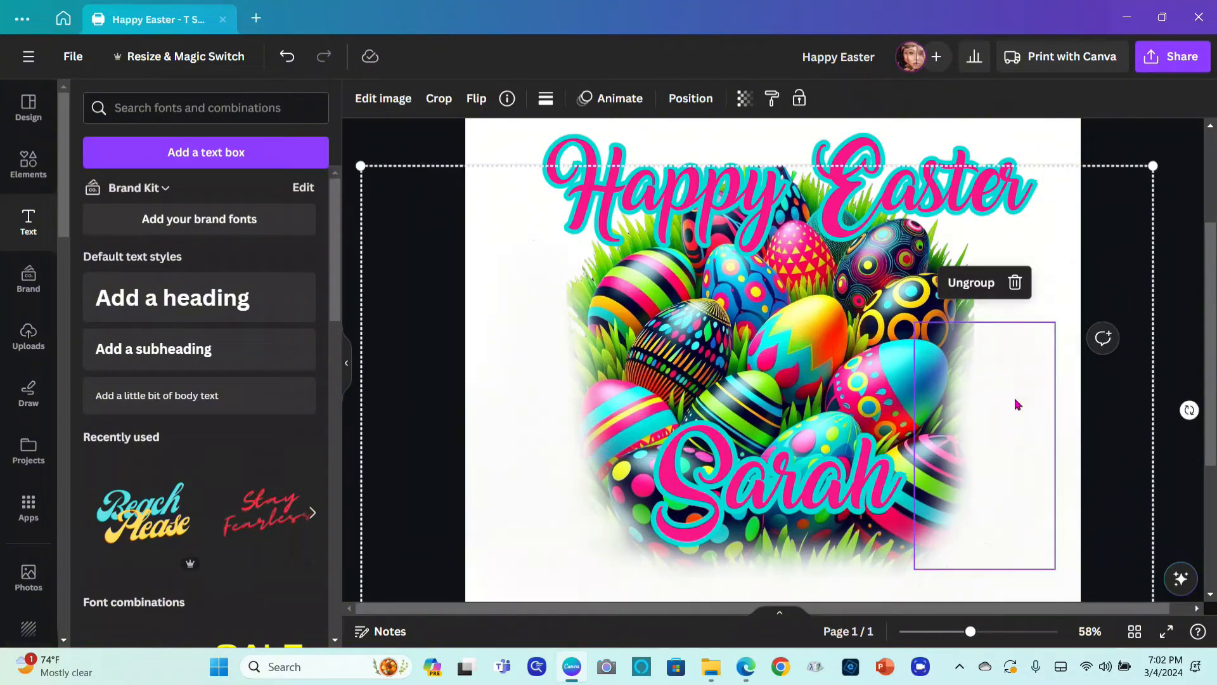
click(817, 467)
drag(816, 467, 823, 515)
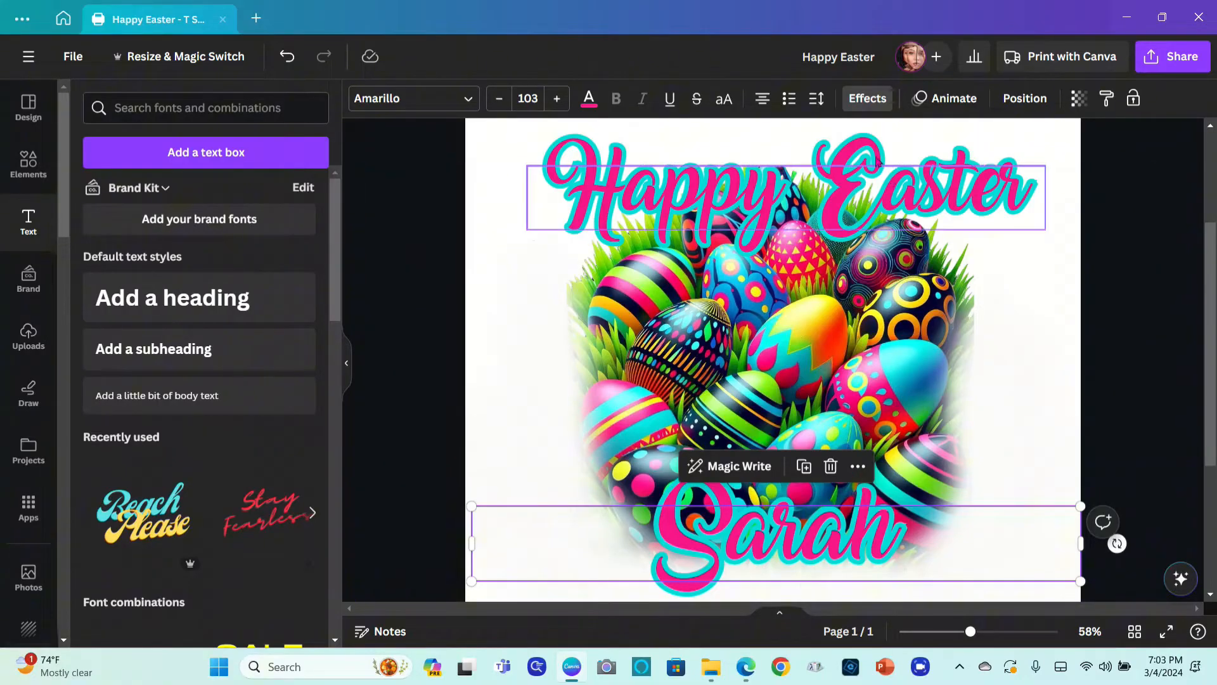
Apply the Curve shape effect to the "Happy Easter" heading and reduce its curve amount below the default.
click(879, 162)
click(992, 192)
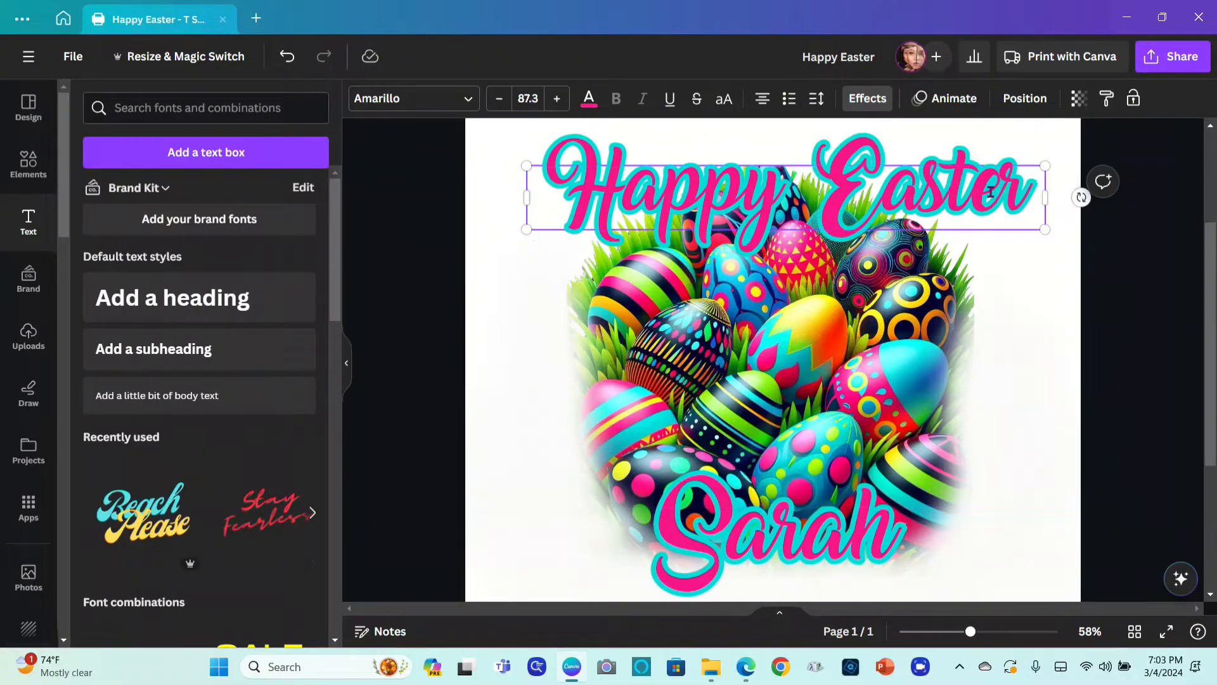
click(867, 98)
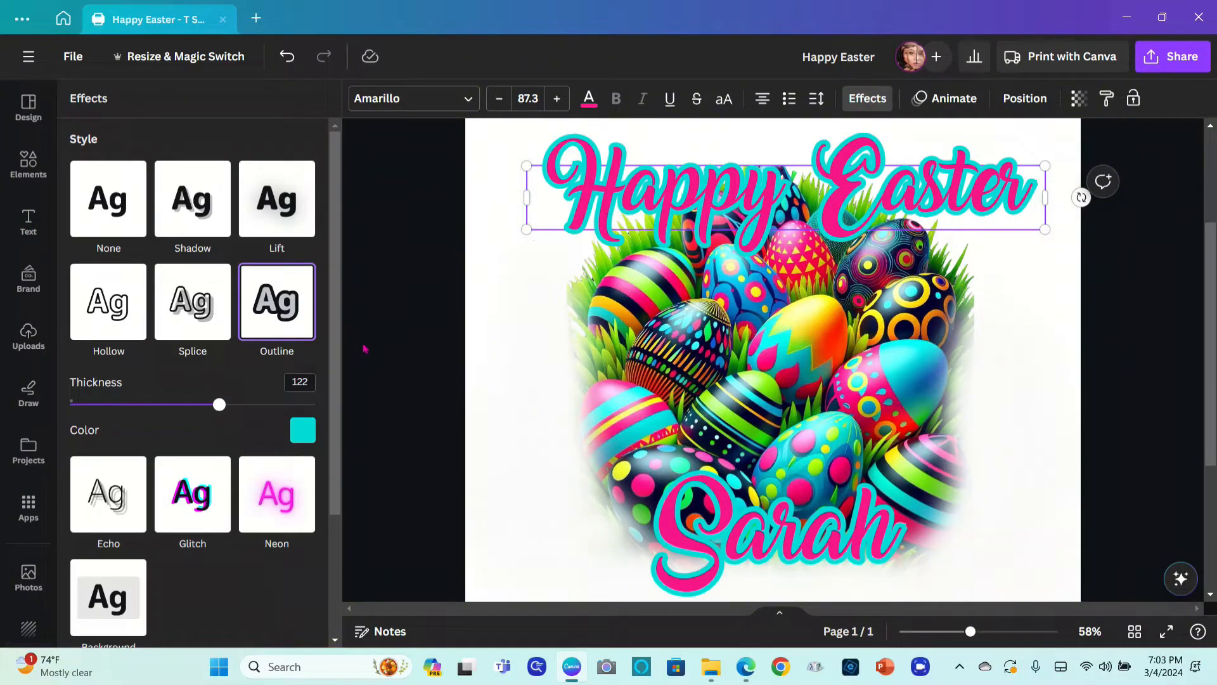
drag(337, 342, 345, 492)
click(192, 577)
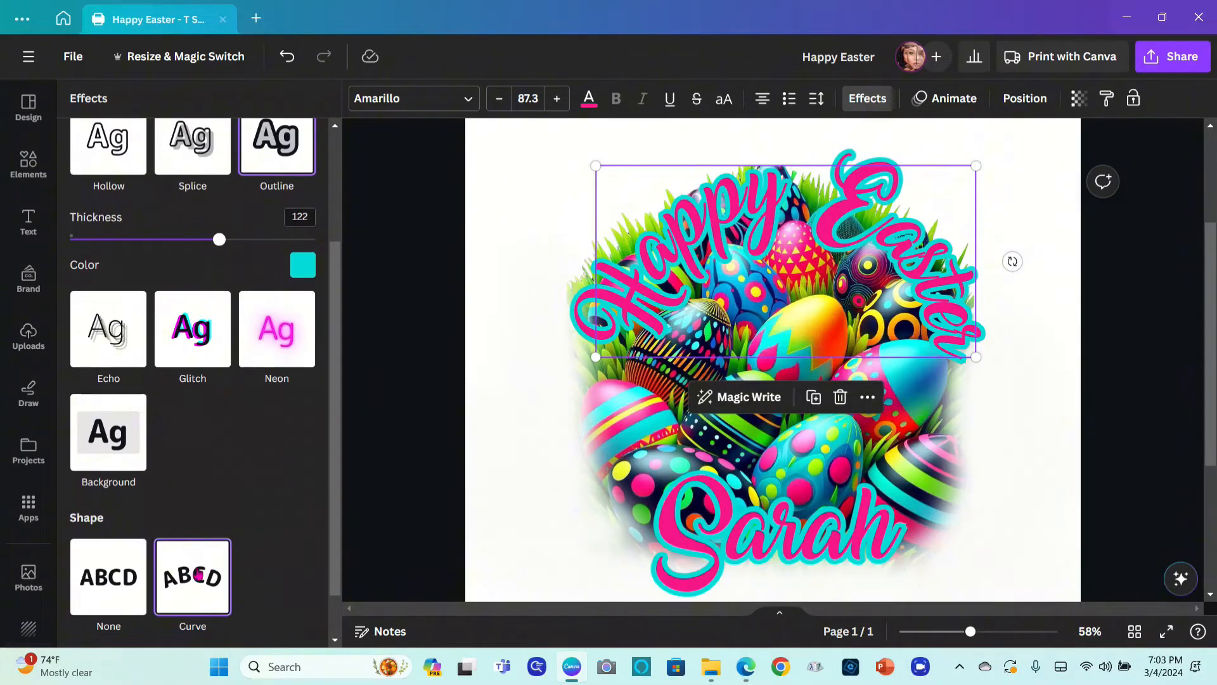
click(196, 573)
drag(336, 467, 339, 554)
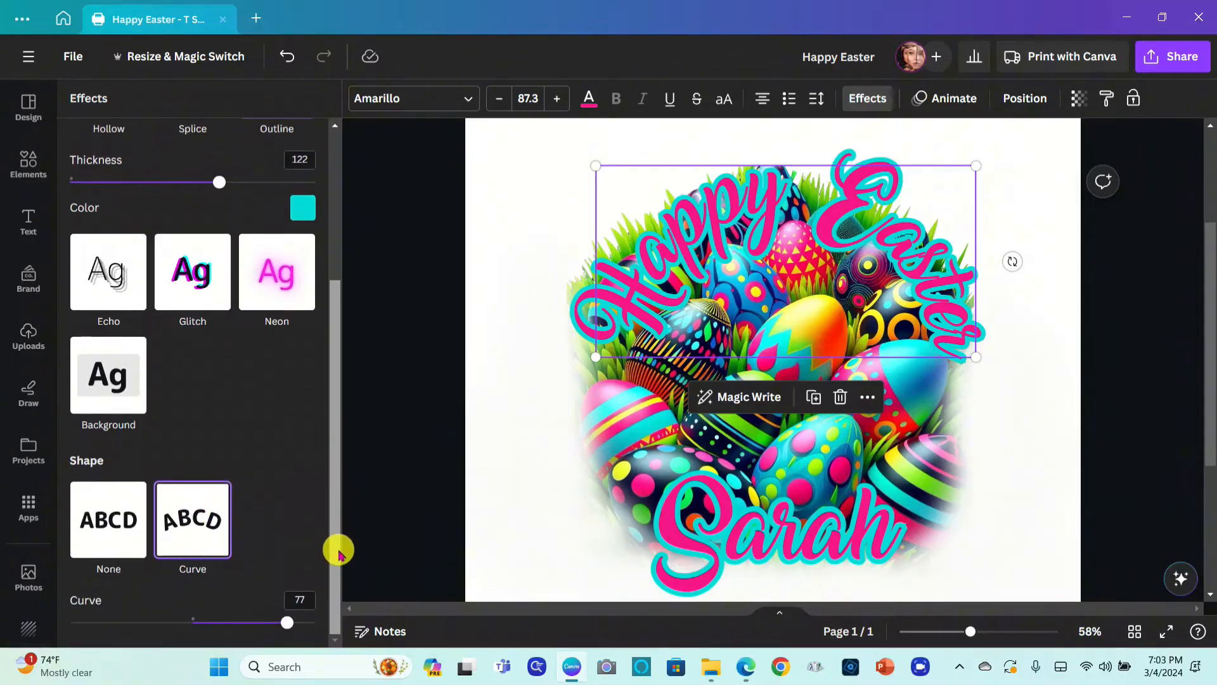
drag(294, 628, 265, 625)
Shrink the curved "Happy Easter" heading slightly and move it to arch along the upper edge of the egg image.
drag(773, 202, 748, 173)
drag(540, 309, 576, 295)
drag(993, 295, 966, 286)
mouse_move(890, 196)
mouse_down()
mouse_move(875, 176)
mouse_move(887, 176)
mouse_up()
Increase the name text's font size to 105.
click(804, 548)
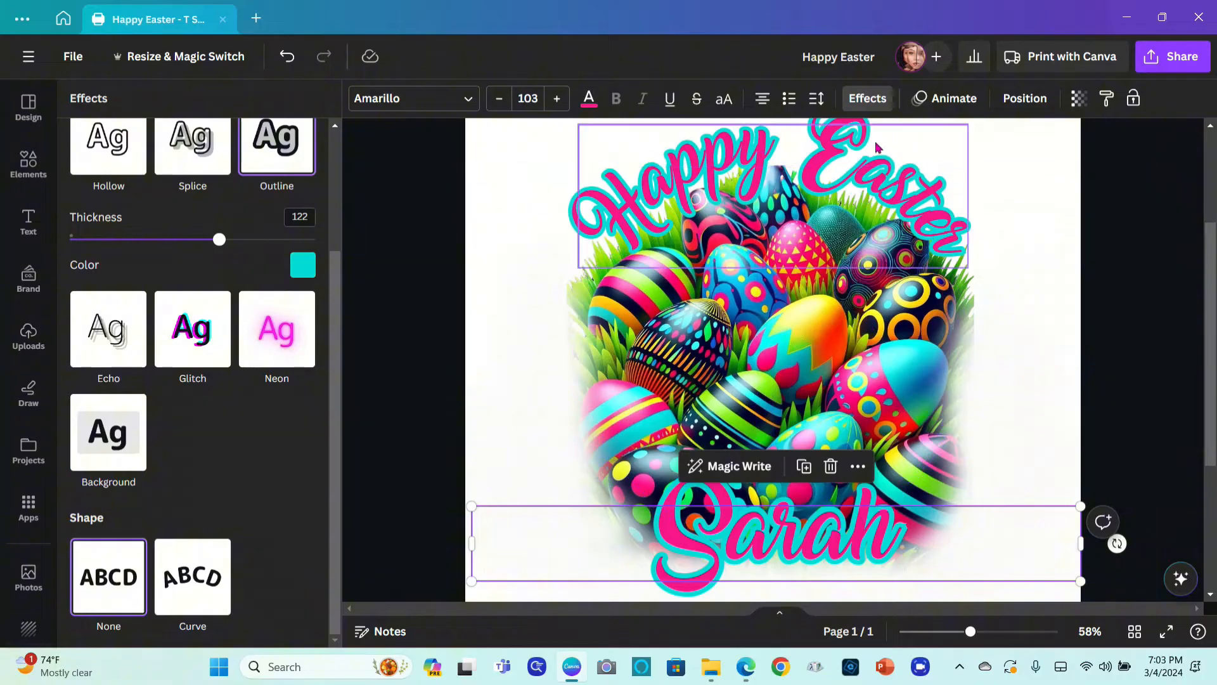
click(557, 98)
click(558, 98)
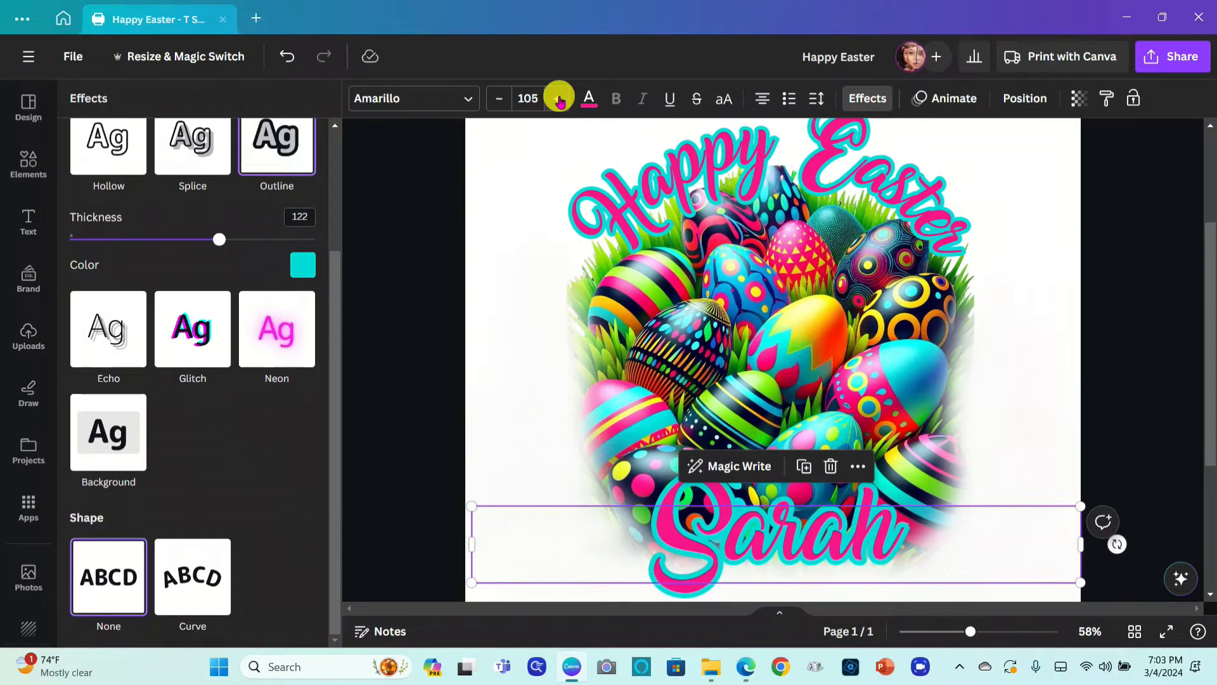
Increase the name text's font size to 107.
click(558, 98)
click(558, 98)
Reduce the curved "Happy Easter" heading's font size to 68 and reposition it along the upper edge of the egg image.
click(935, 211)
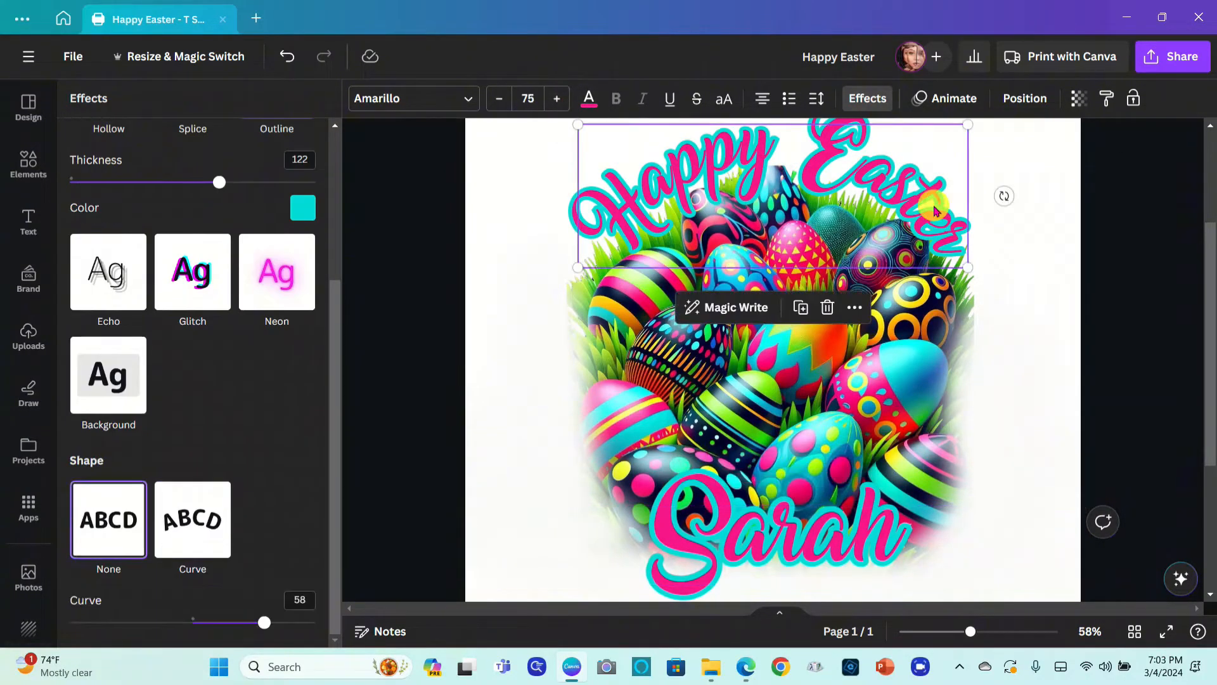
click(499, 101)
click(500, 101)
click(500, 102)
click(500, 101)
click(500, 101)
click(499, 102)
click(500, 102)
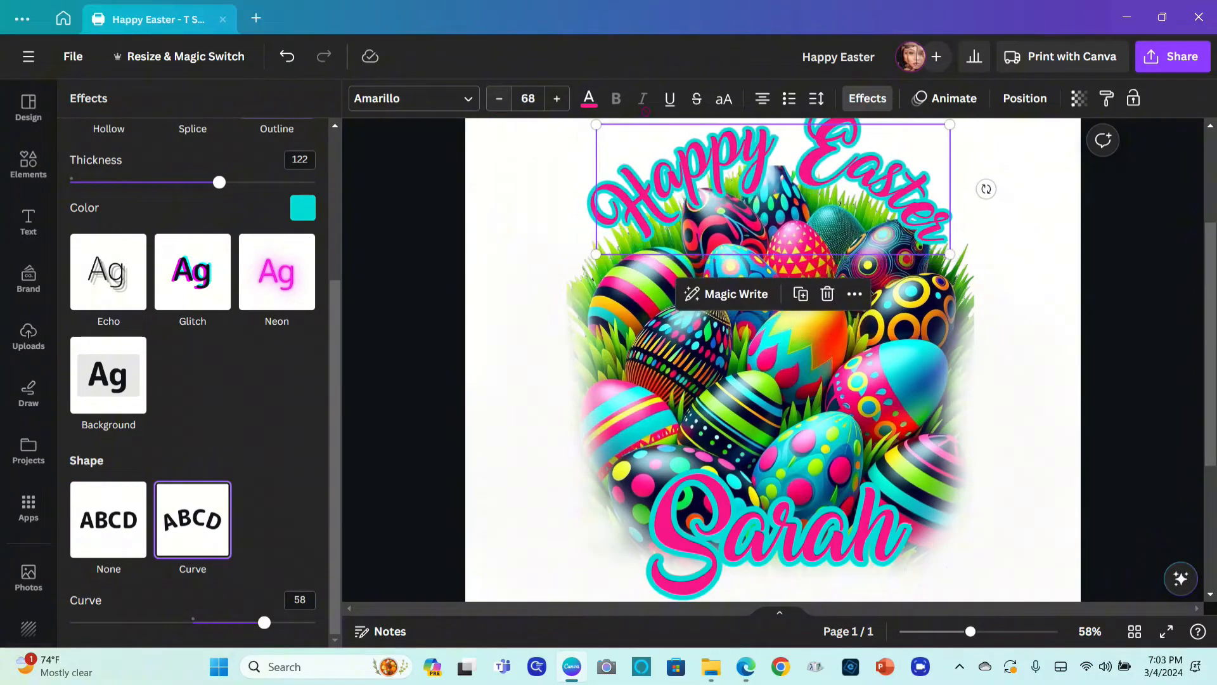
drag(896, 190, 888, 198)
Try an upward-cupping Curve effect of -81 on the name text and shift it slightly down over the eggs.
click(483, 533)
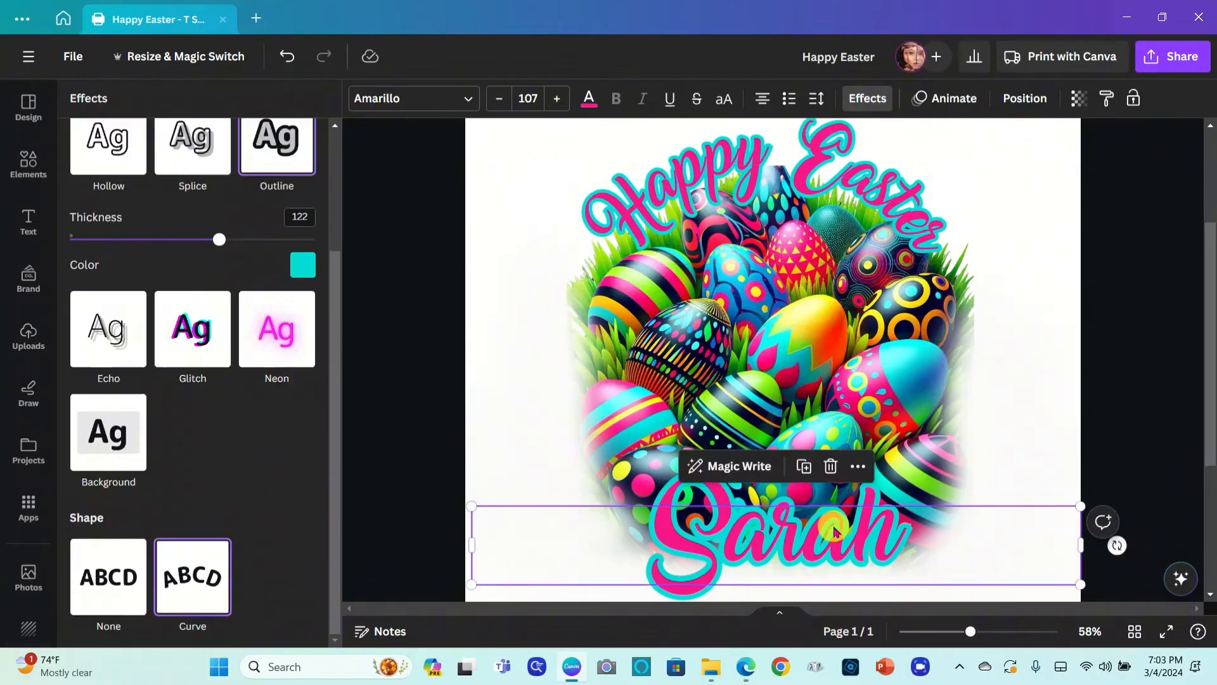
click(209, 585)
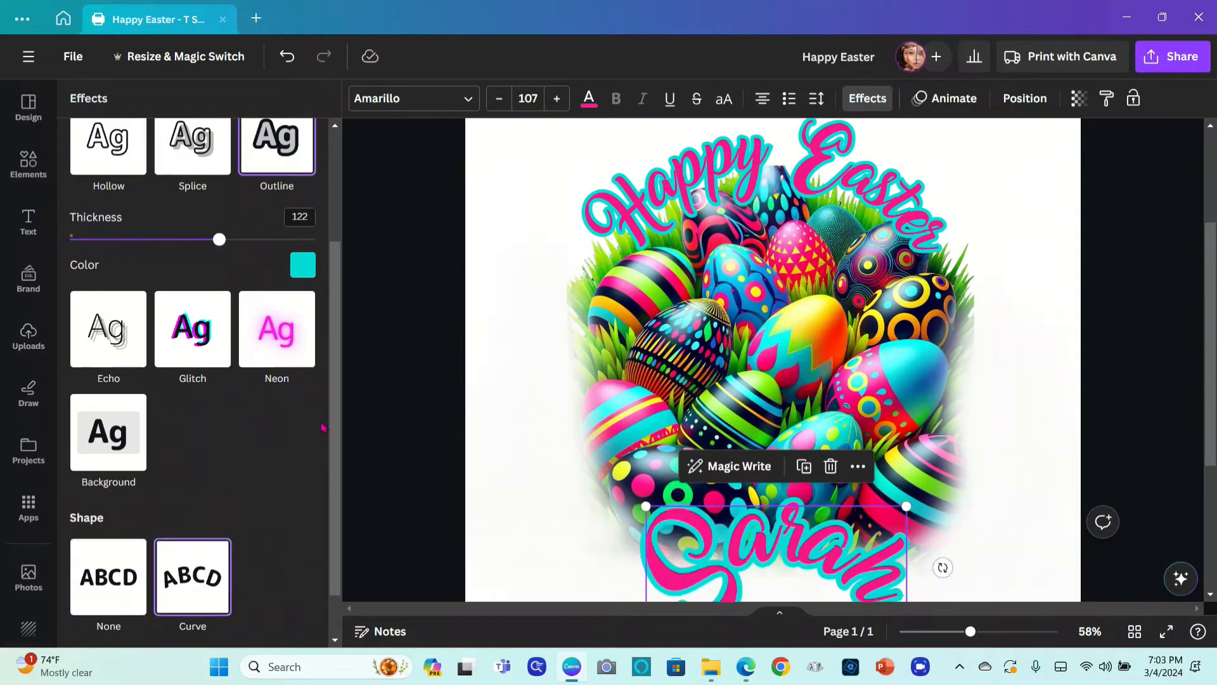
drag(328, 475, 103, 495)
click(317, 622)
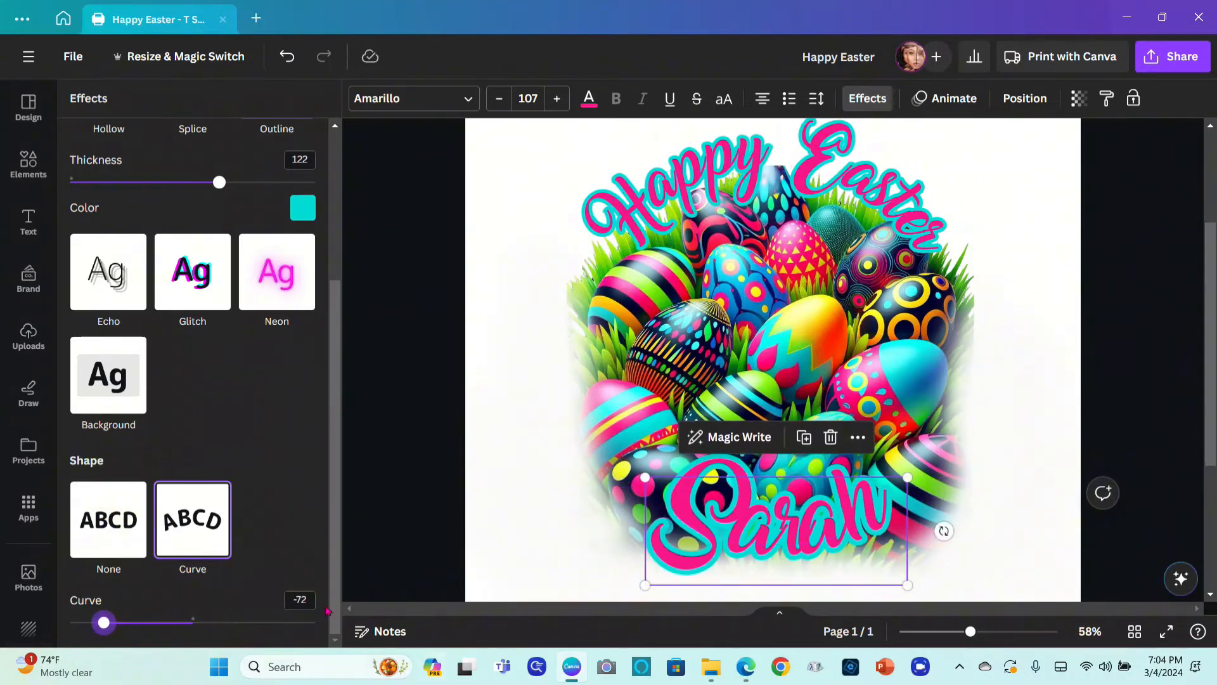
drag(766, 523, 763, 541)
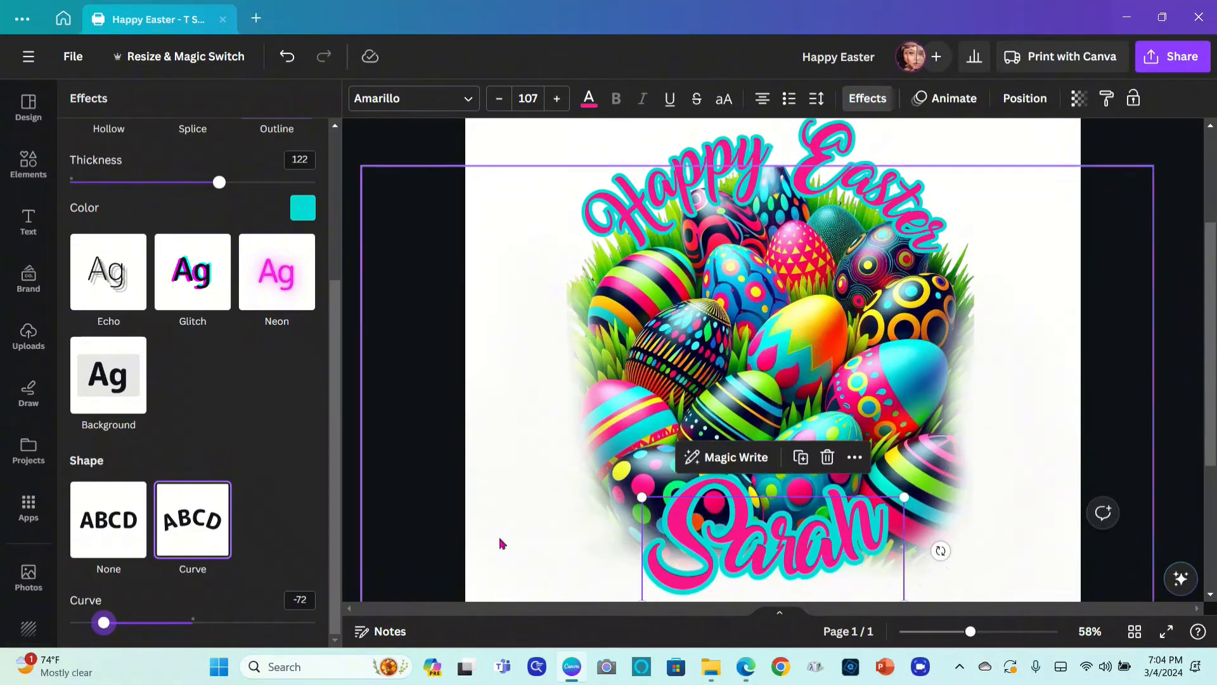
drag(103, 623, 94, 607)
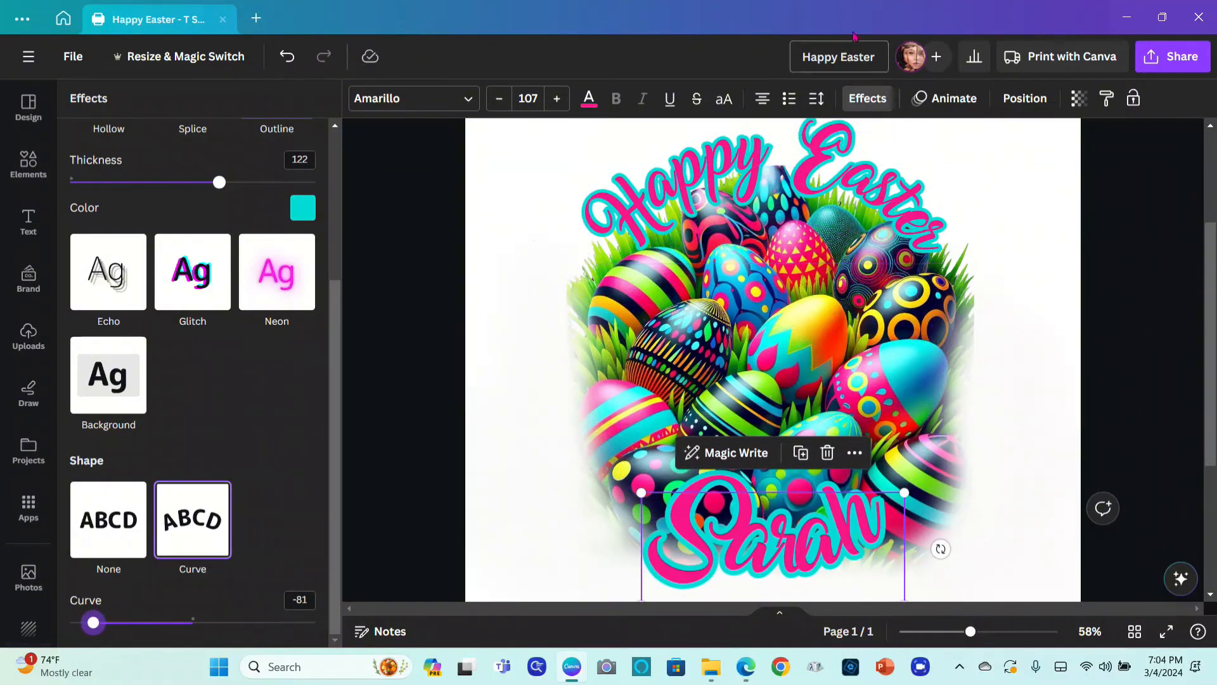
Try a line spacing of 2.28 and a letter spacing of 91 on the curved name text.
click(818, 101)
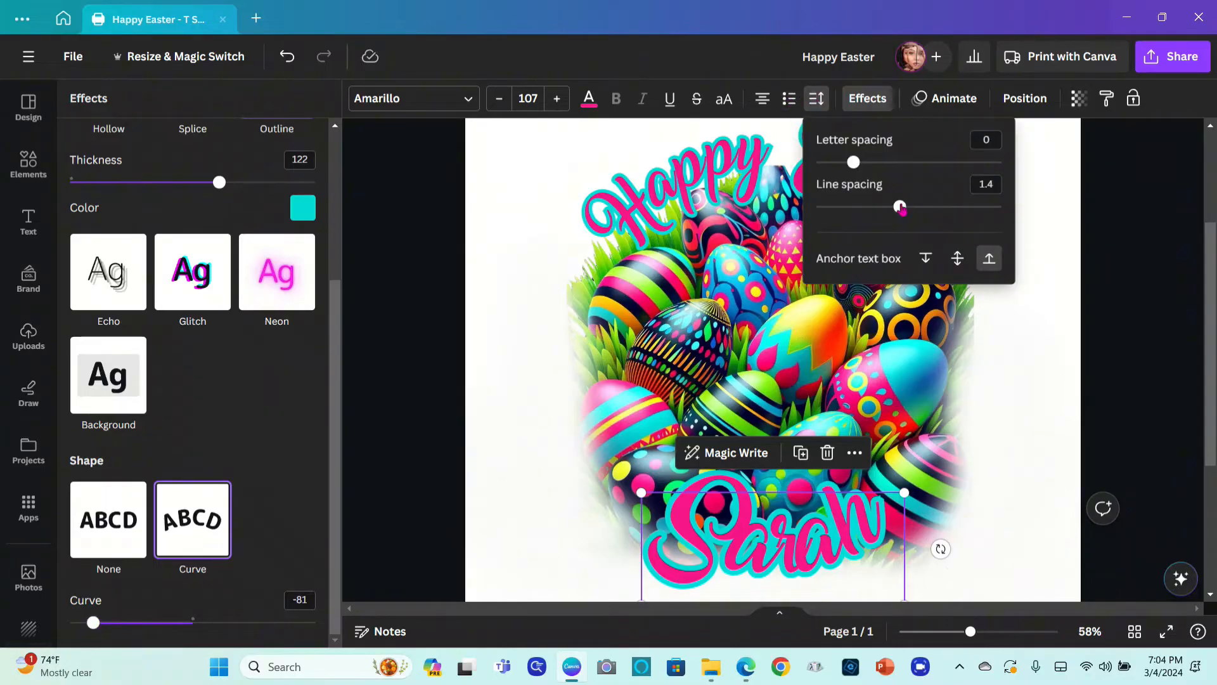
drag(901, 210, 983, 212)
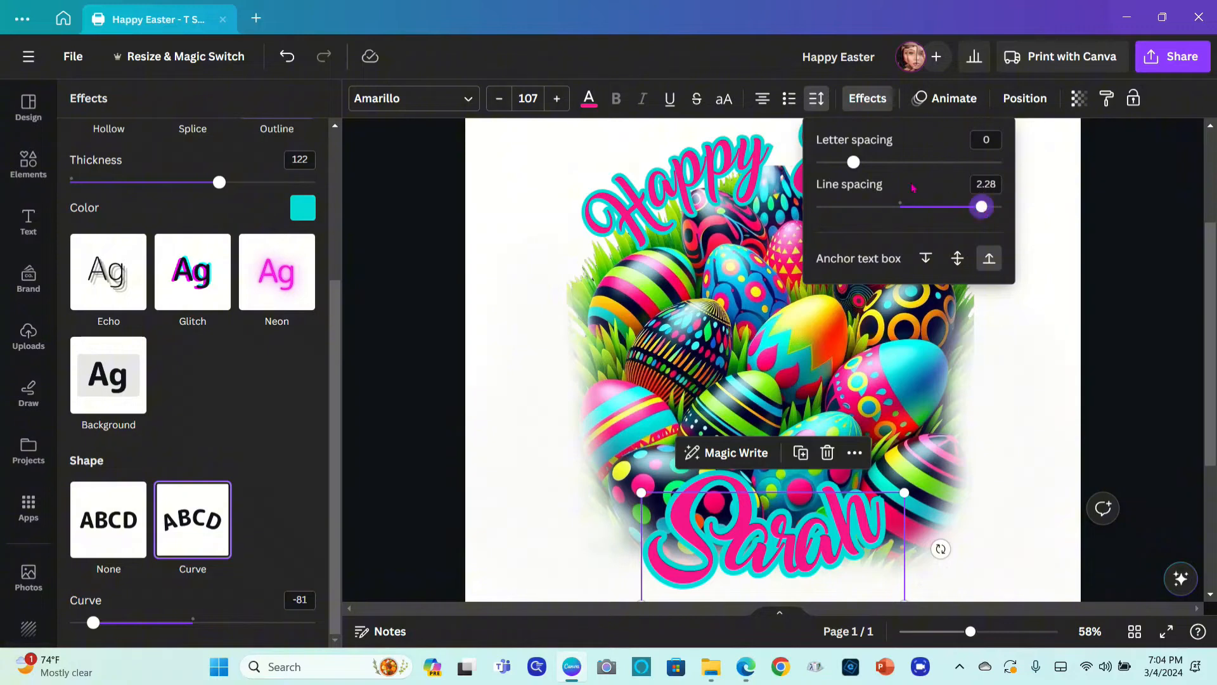
mouse_move(855, 165)
mouse_down()
mouse_move(916, 172)
mouse_move(869, 162)
mouse_up()
click(870, 163)
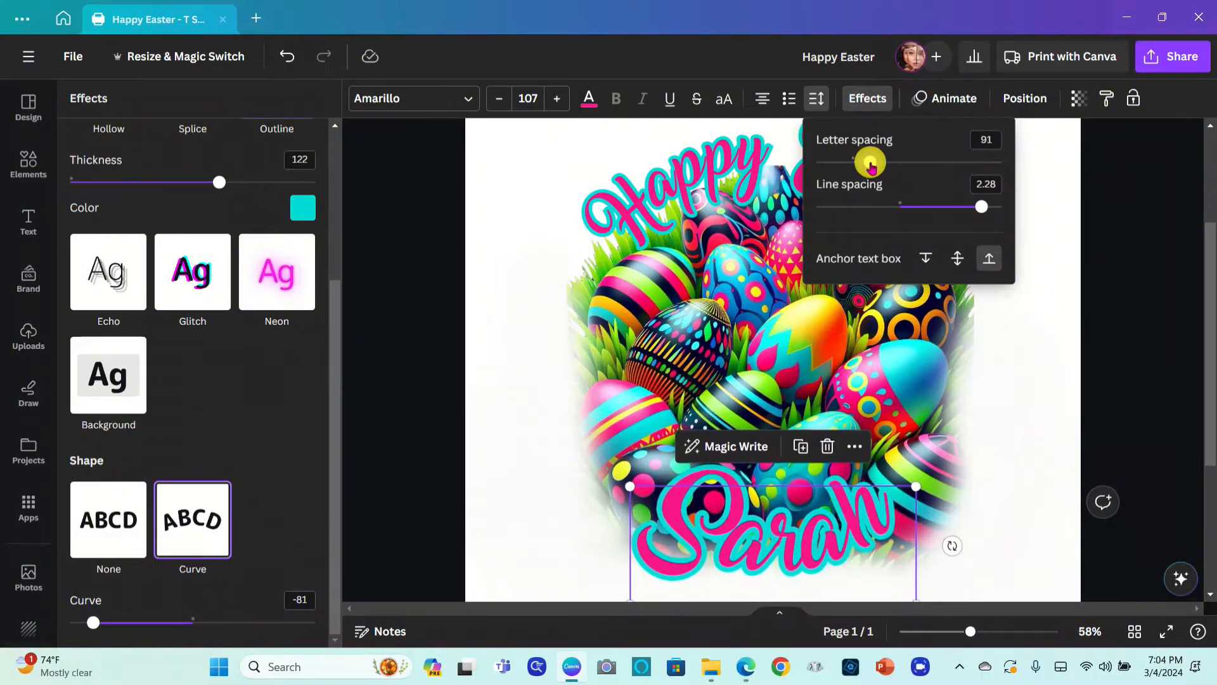
Undo the spacing, curve and position changes made to the name text.
click(287, 59)
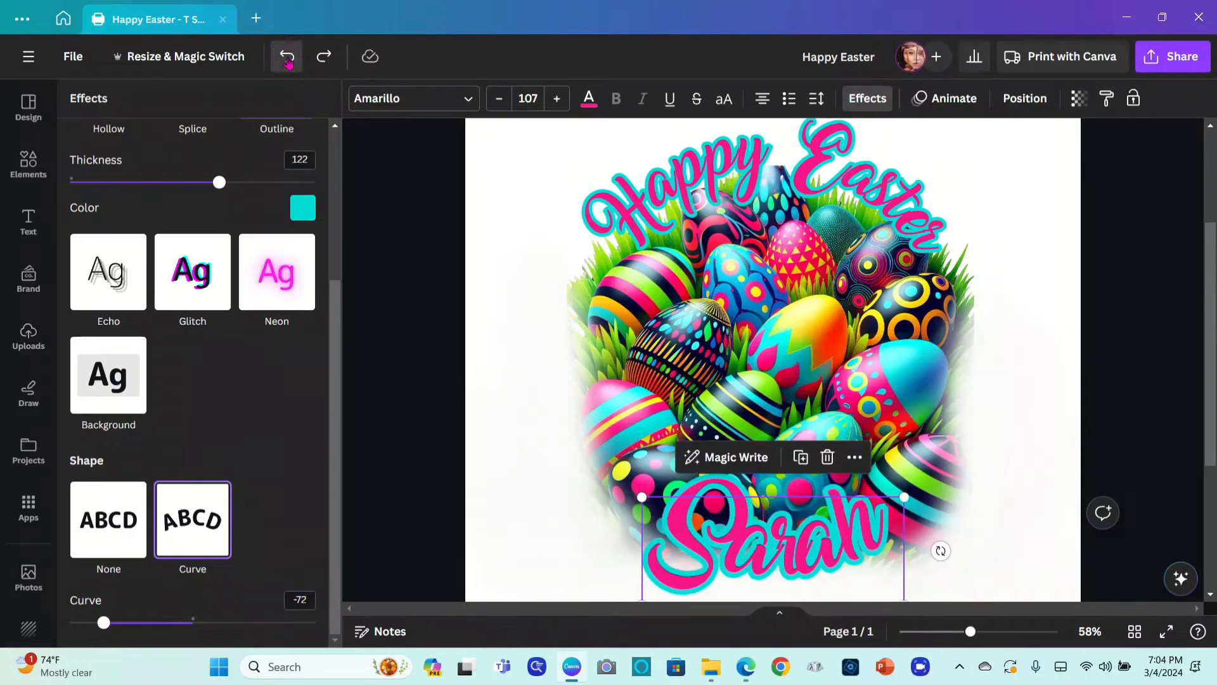
click(287, 58)
click(287, 58)
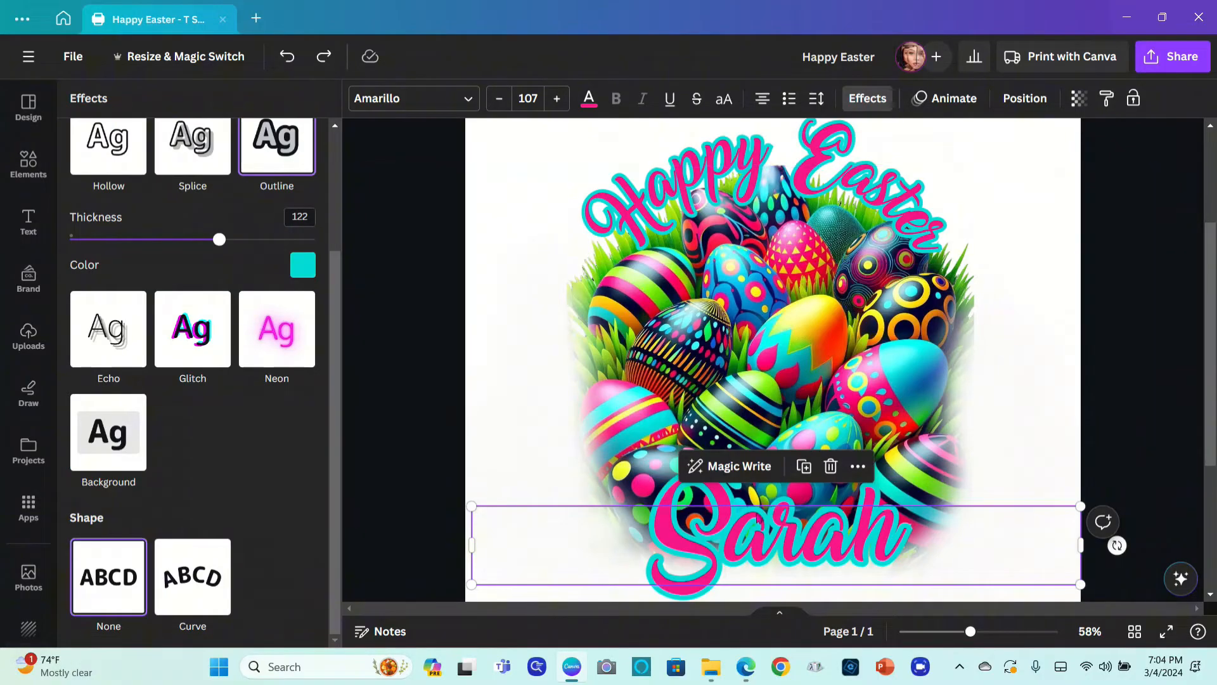
Reapply the Outline effect to the name text and set its outline color to light blue #17b8eb.
scroll(753, 519, down, 1)
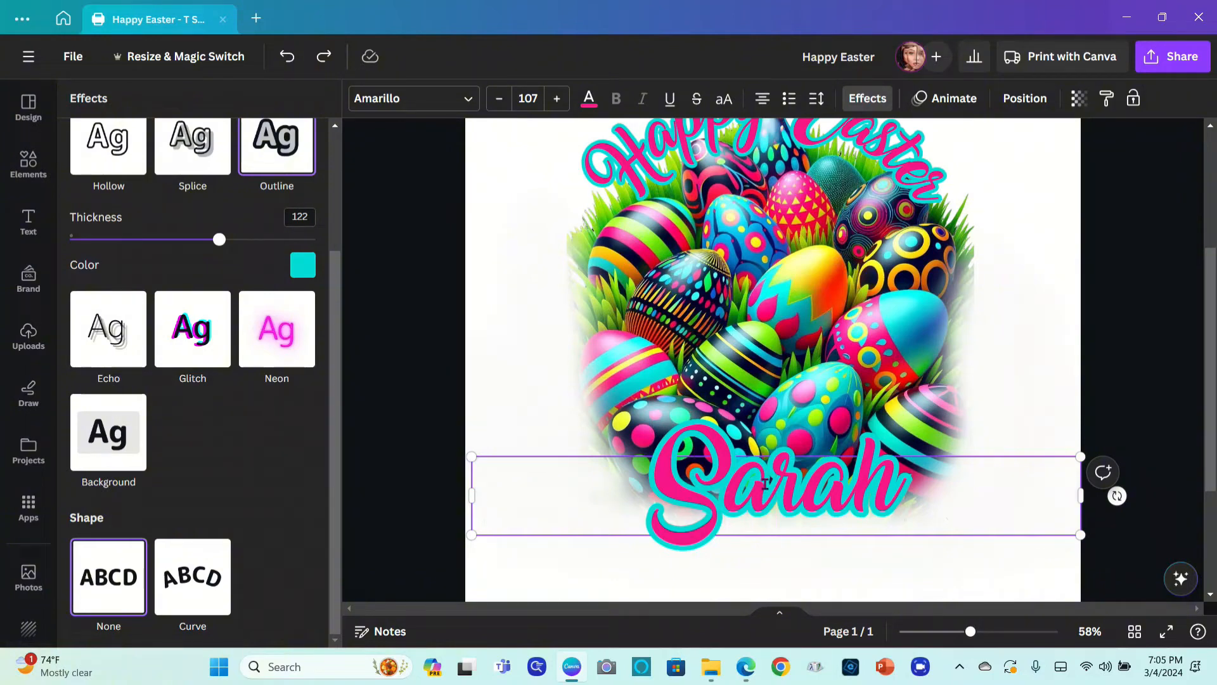
click(282, 152)
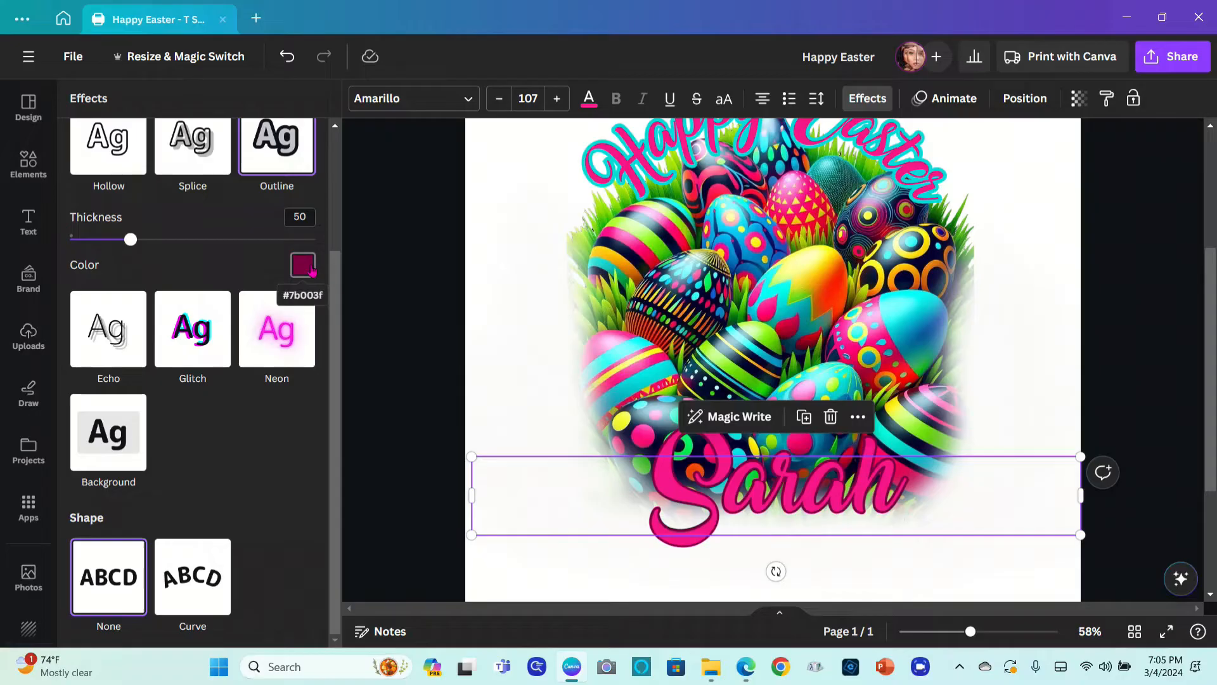
click(310, 269)
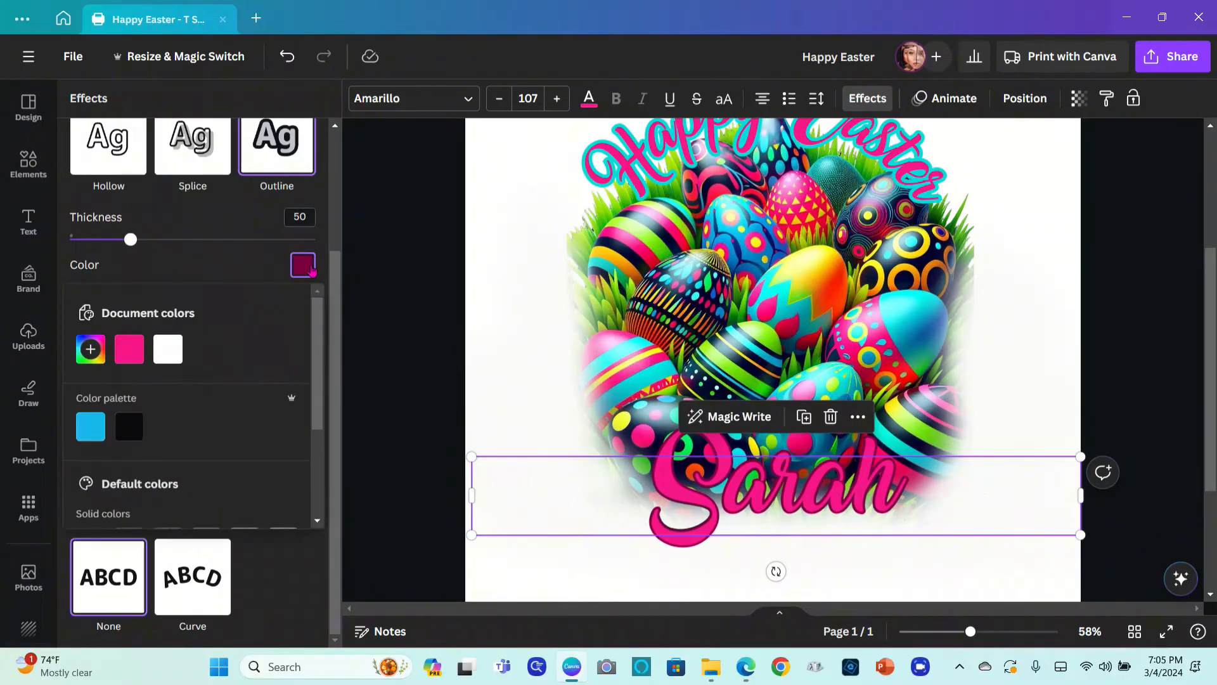
click(90, 430)
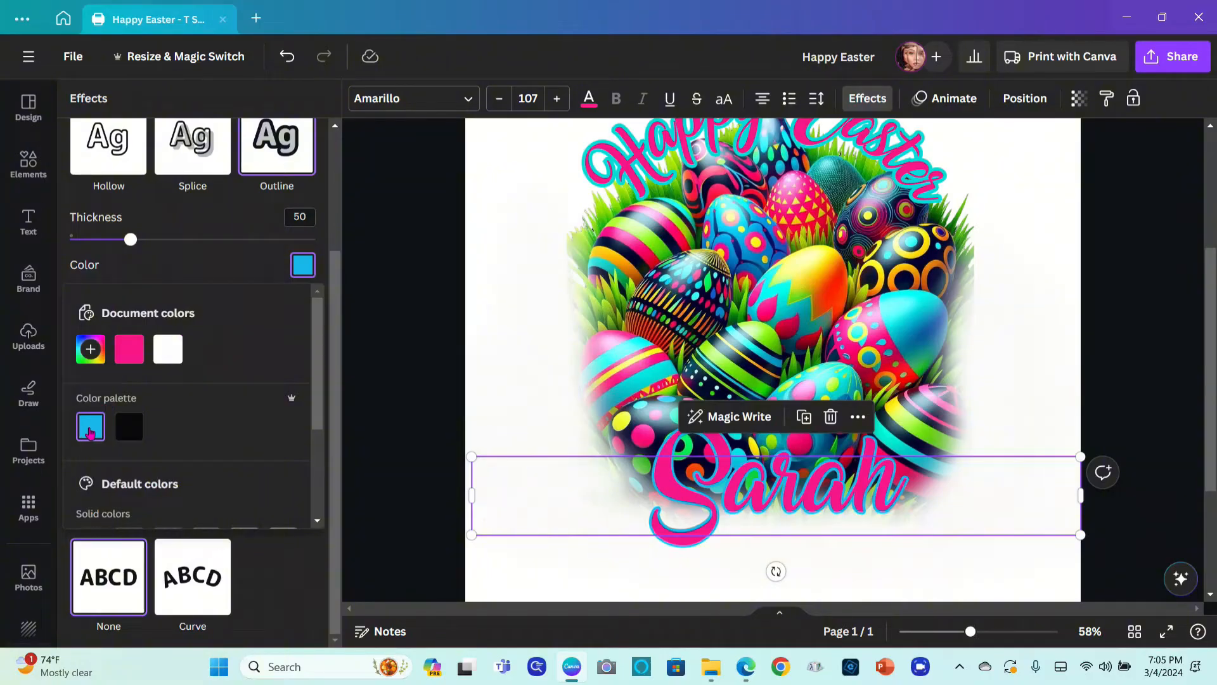
click(305, 275)
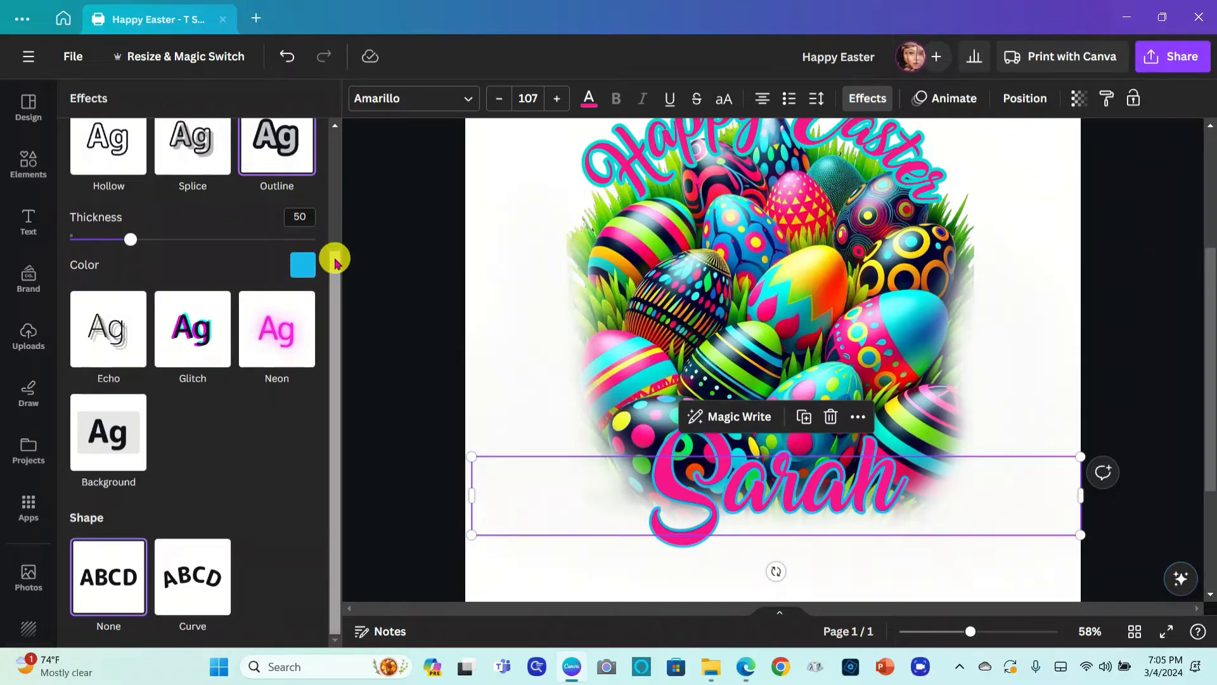
Change the name text's fill color to bright light blue #15CDF6.
drag(334, 258, 353, 114)
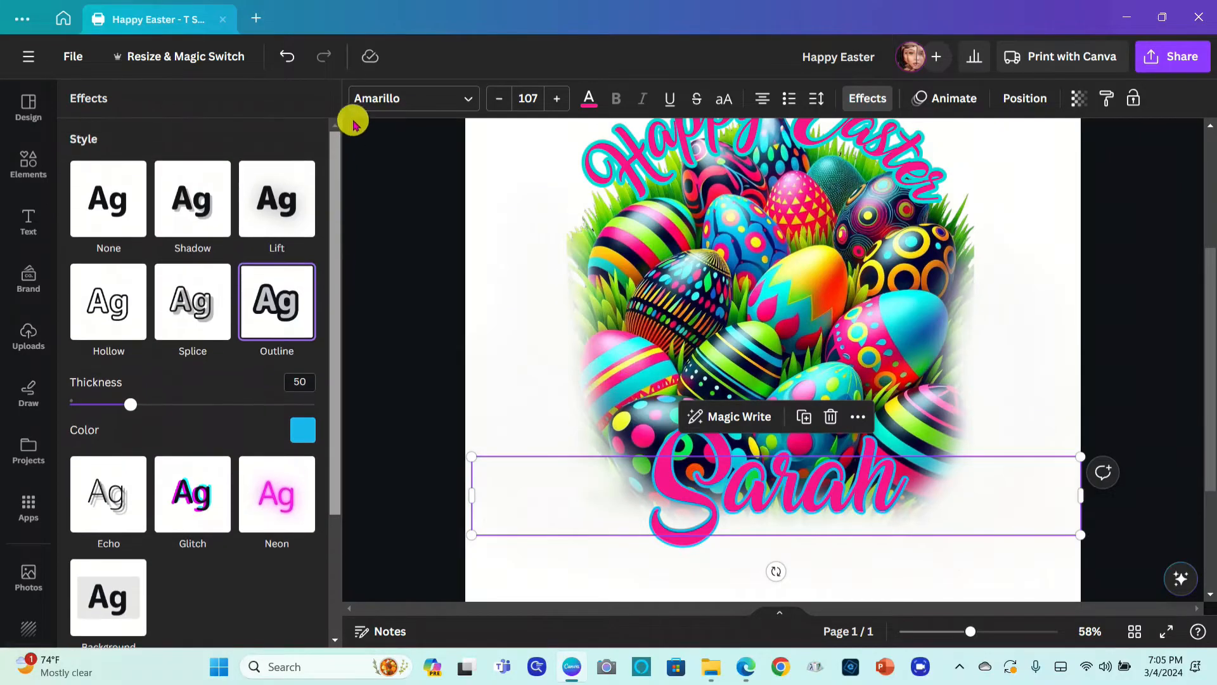
click(588, 100)
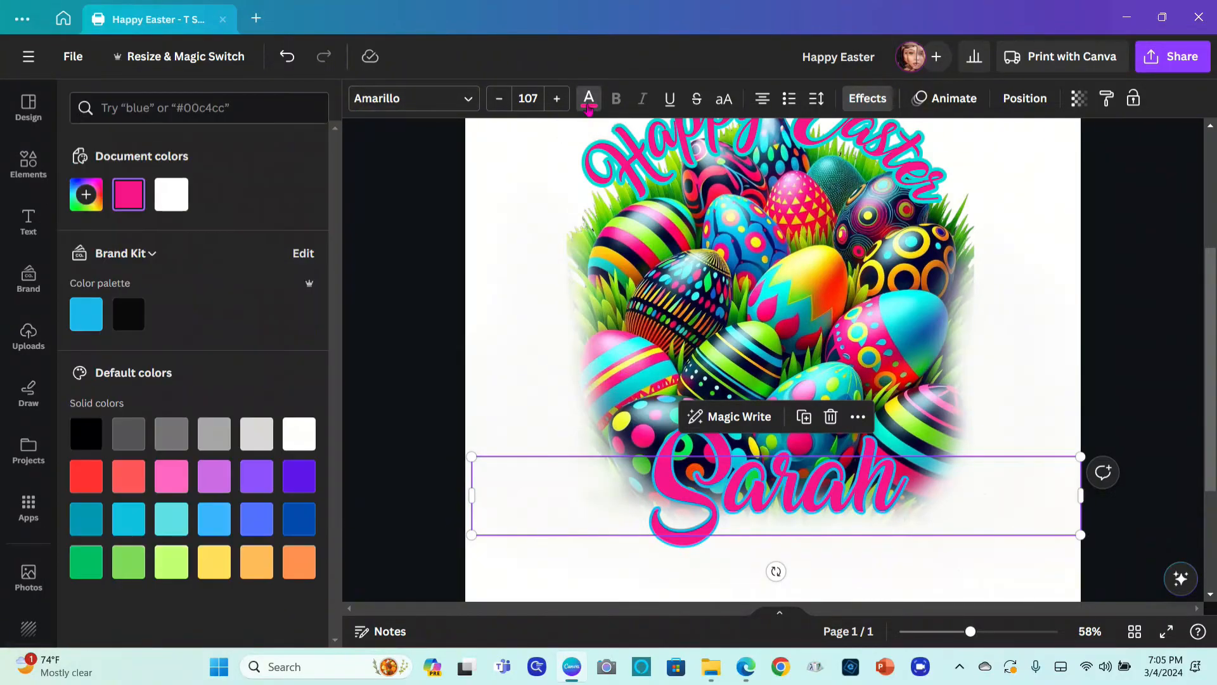
click(85, 195)
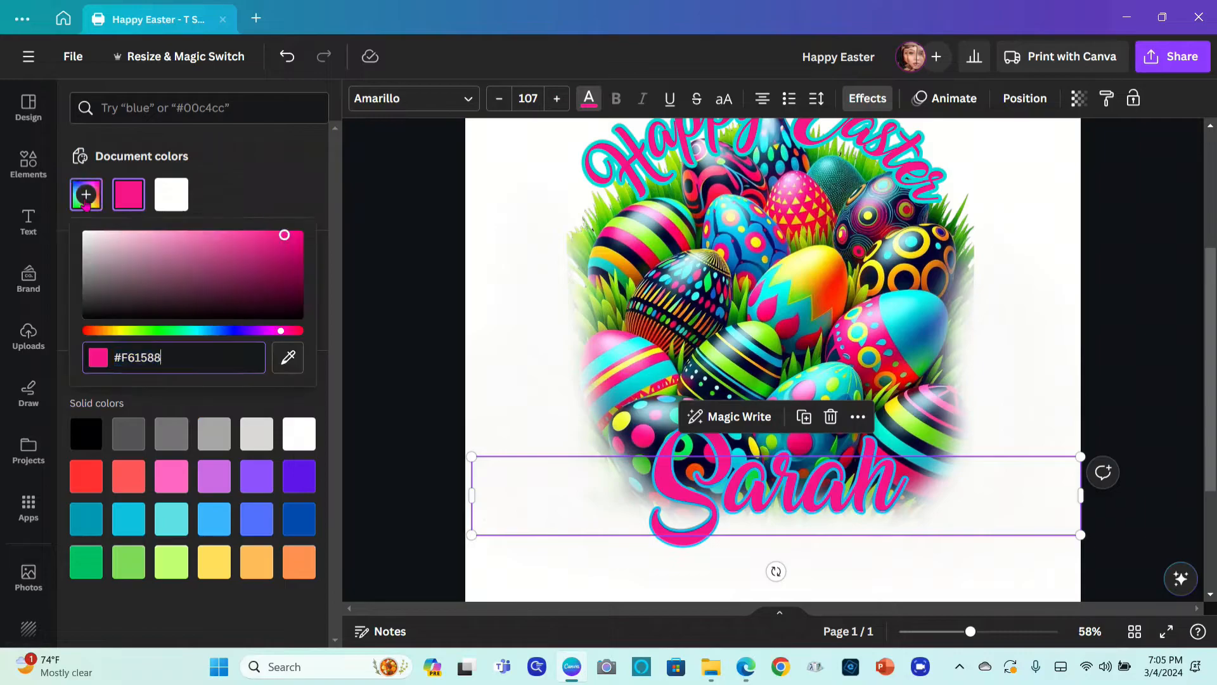
click(209, 326)
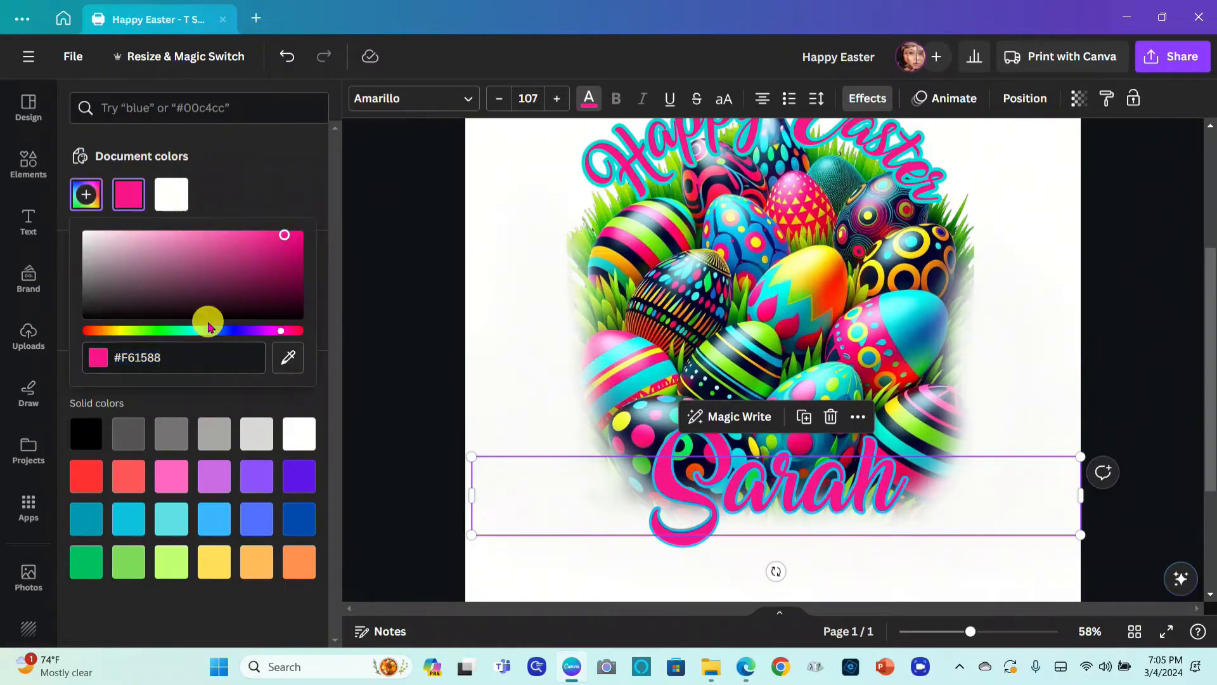
click(200, 331)
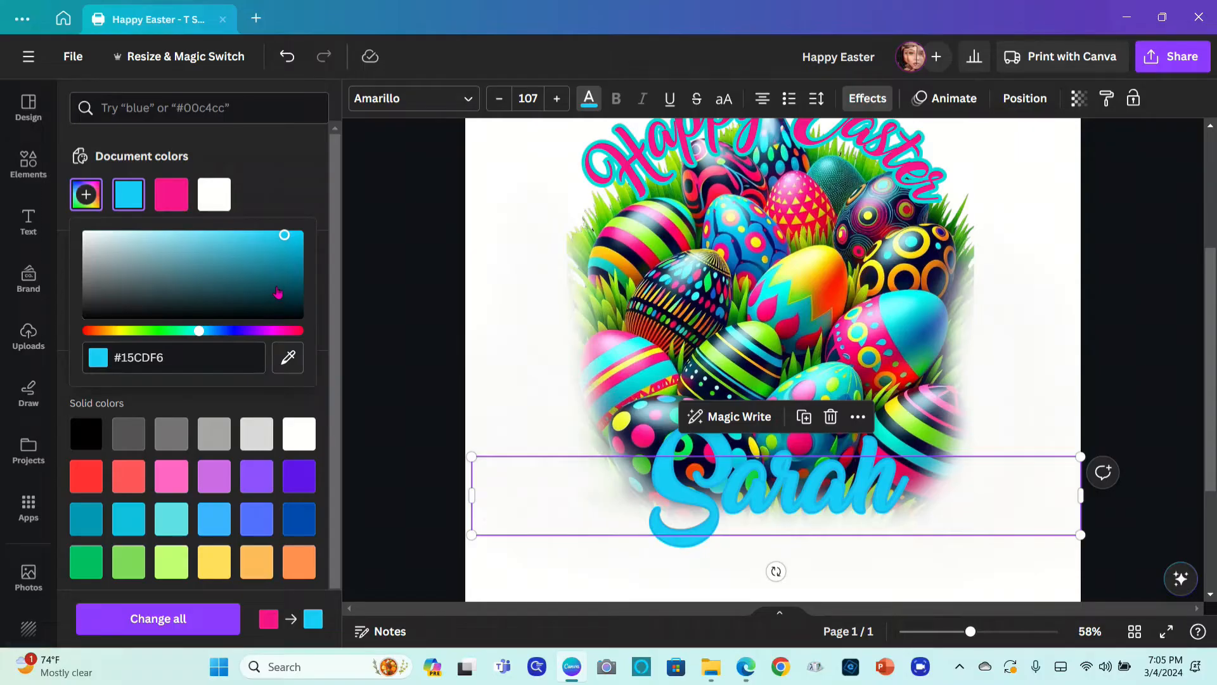
Set the name text's outline color to the document's pink and its outline thickness to 98.
click(868, 97)
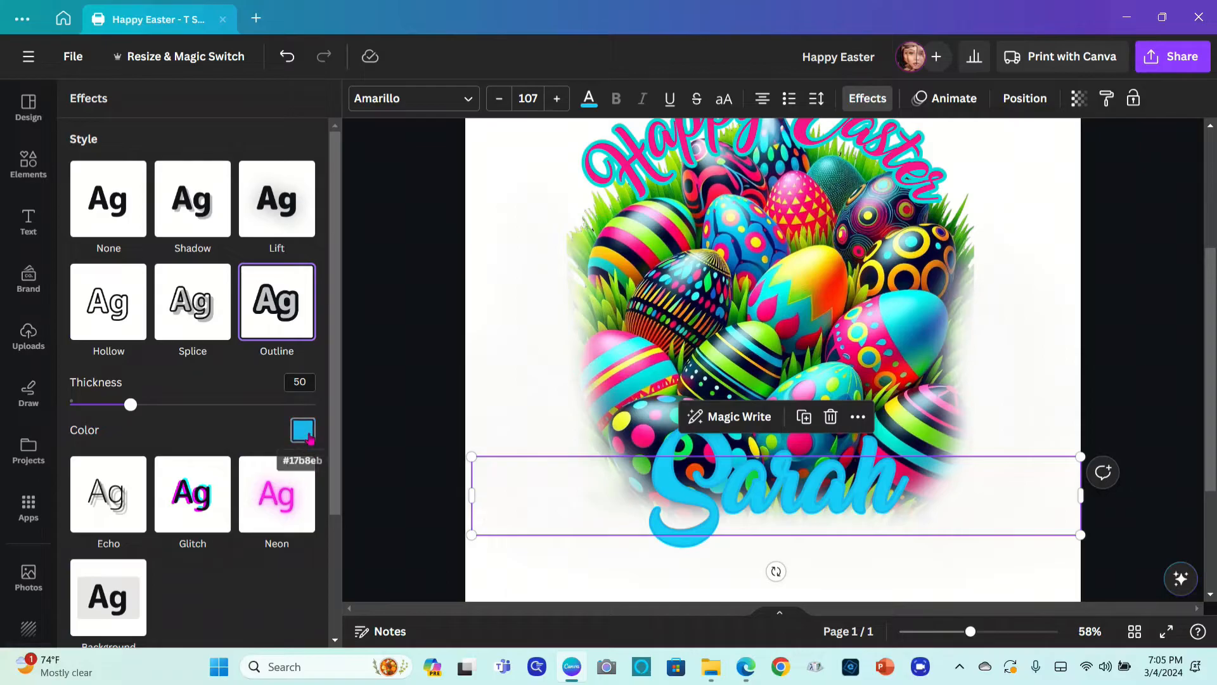
click(303, 430)
click(168, 234)
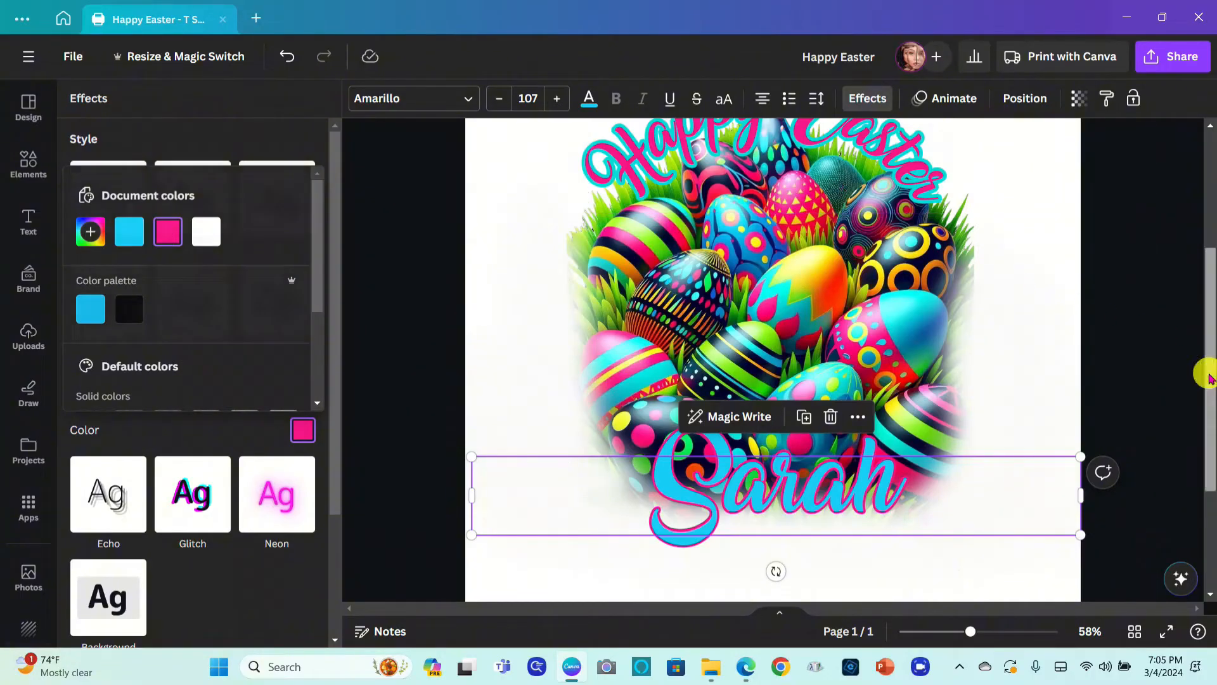
mouse_move(1210, 375)
mouse_down()
mouse_move(1209, 334)
mouse_move(1212, 364)
mouse_up()
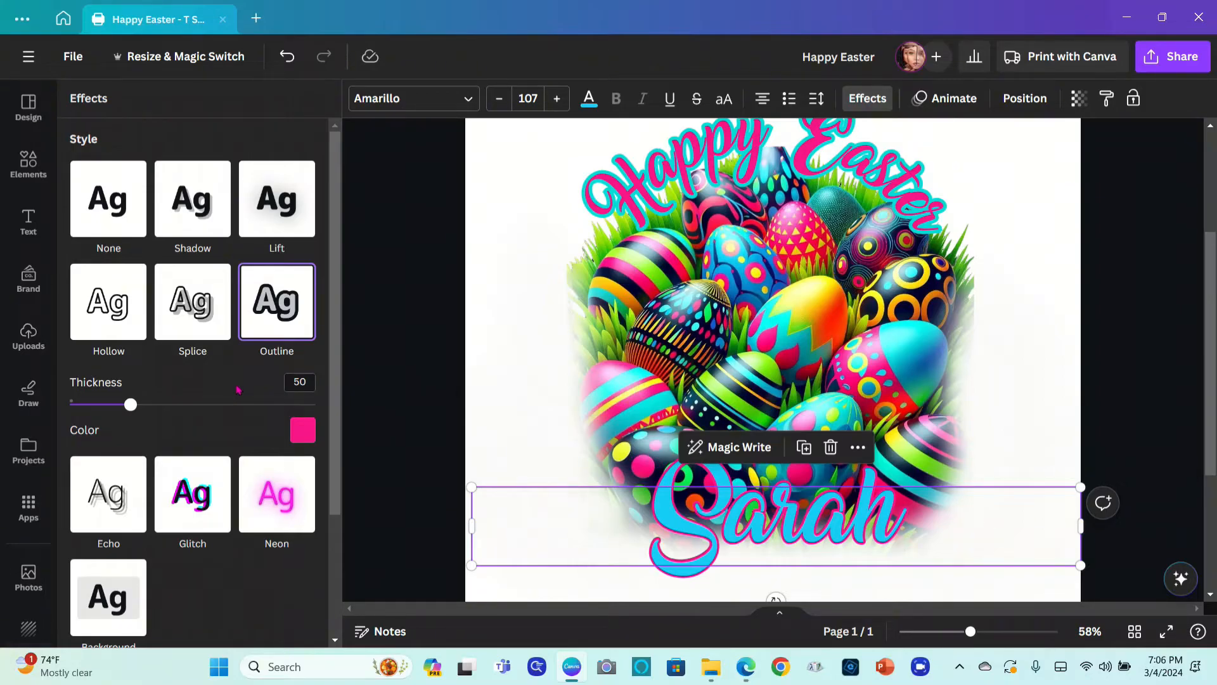
drag(130, 404, 190, 431)
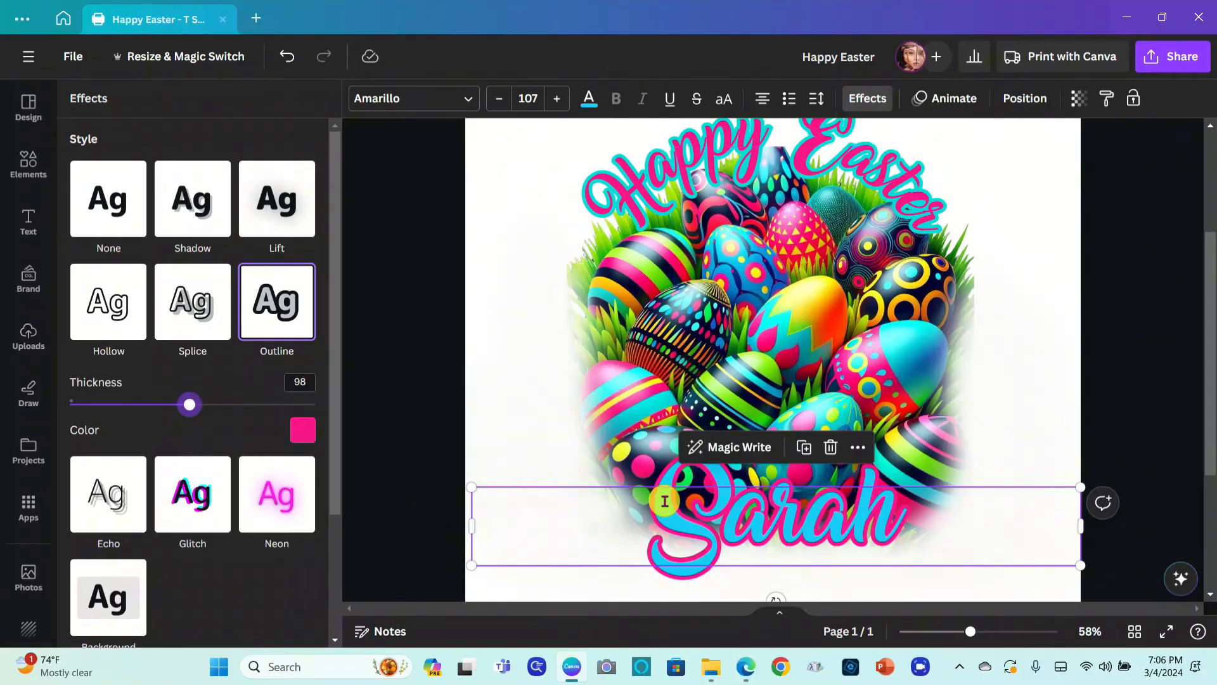
Pick a new fill color for the name text by sampling blue from an egg and darkening it to #0E5C86.
scroll(663, 498, down, 1)
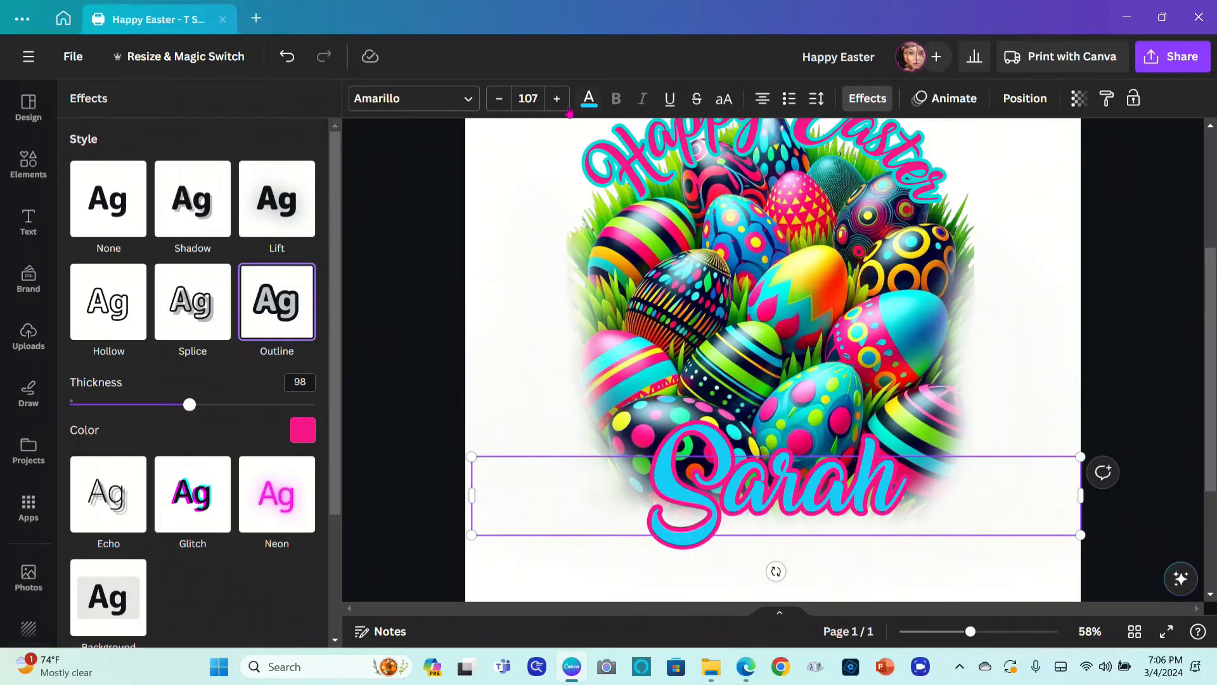
click(590, 103)
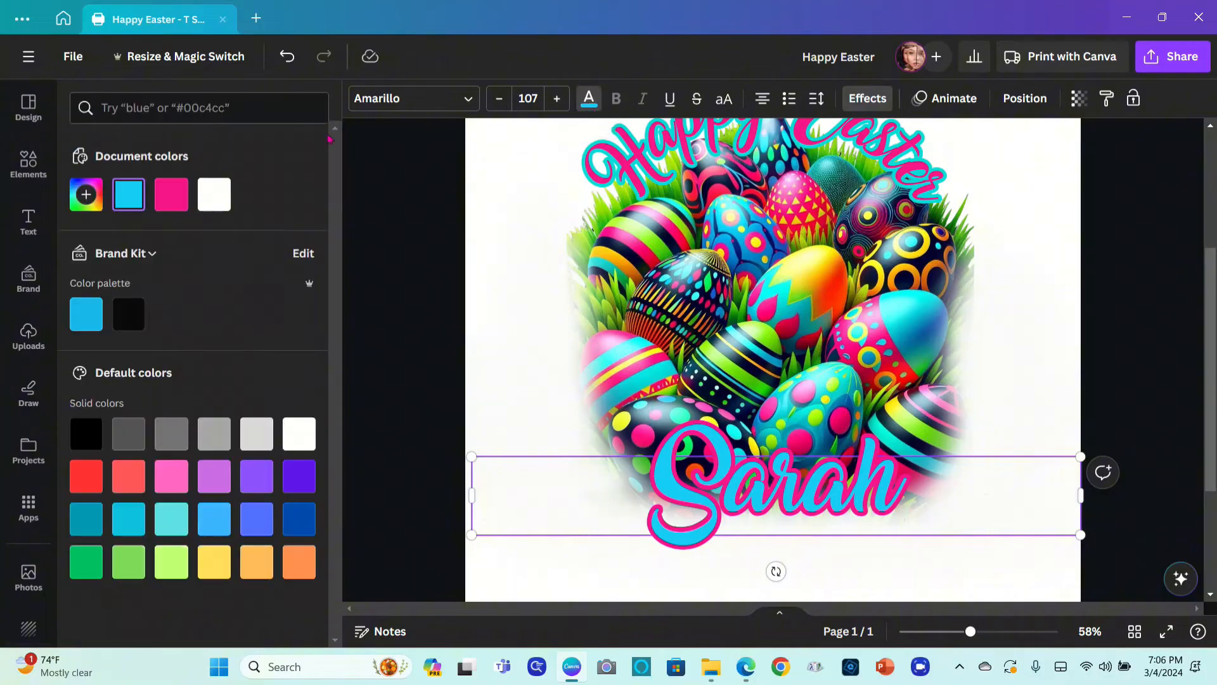
click(85, 194)
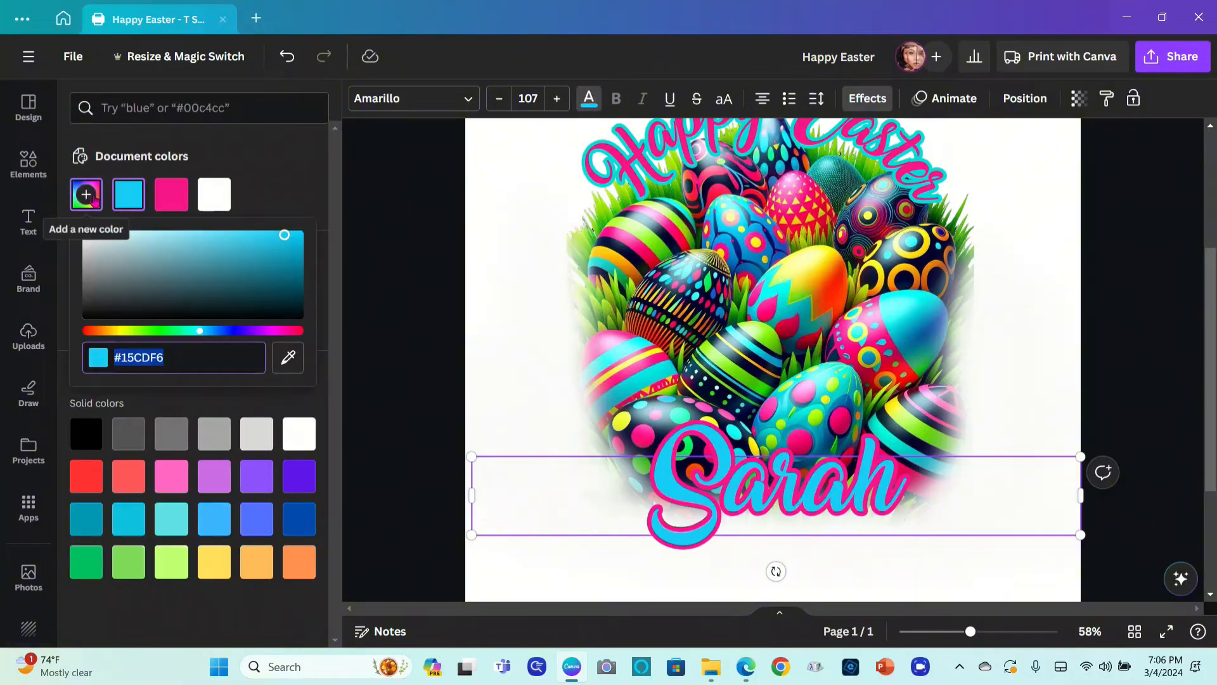
click(287, 357)
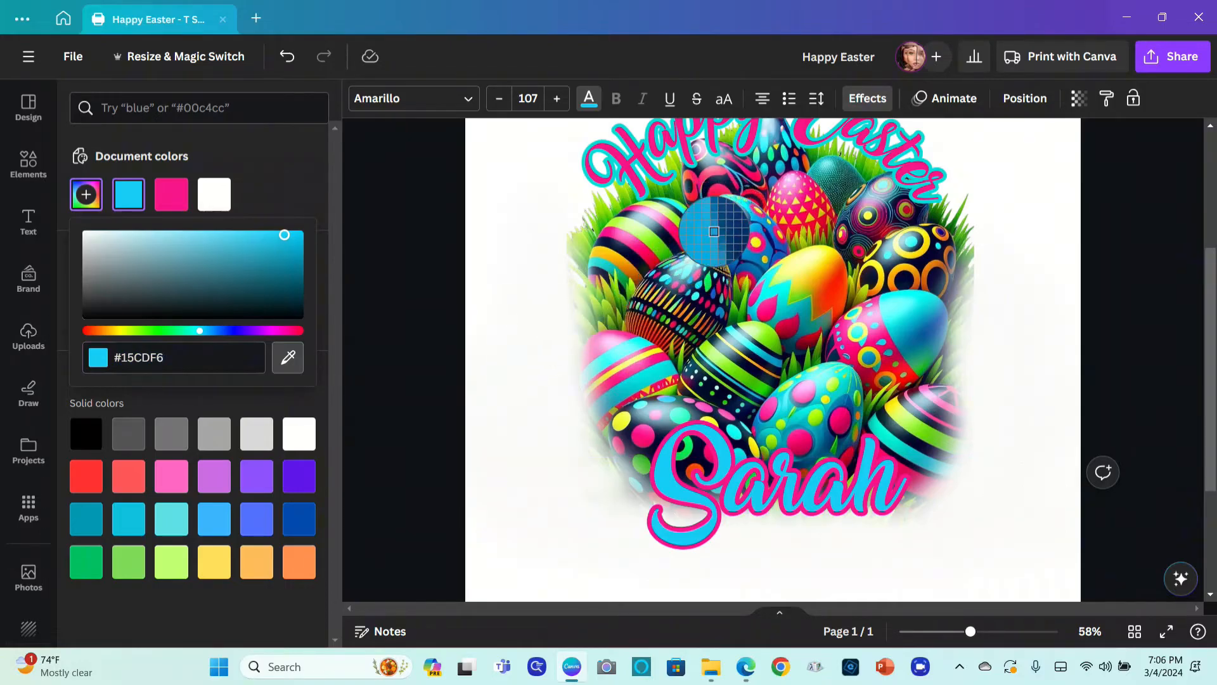
click(735, 258)
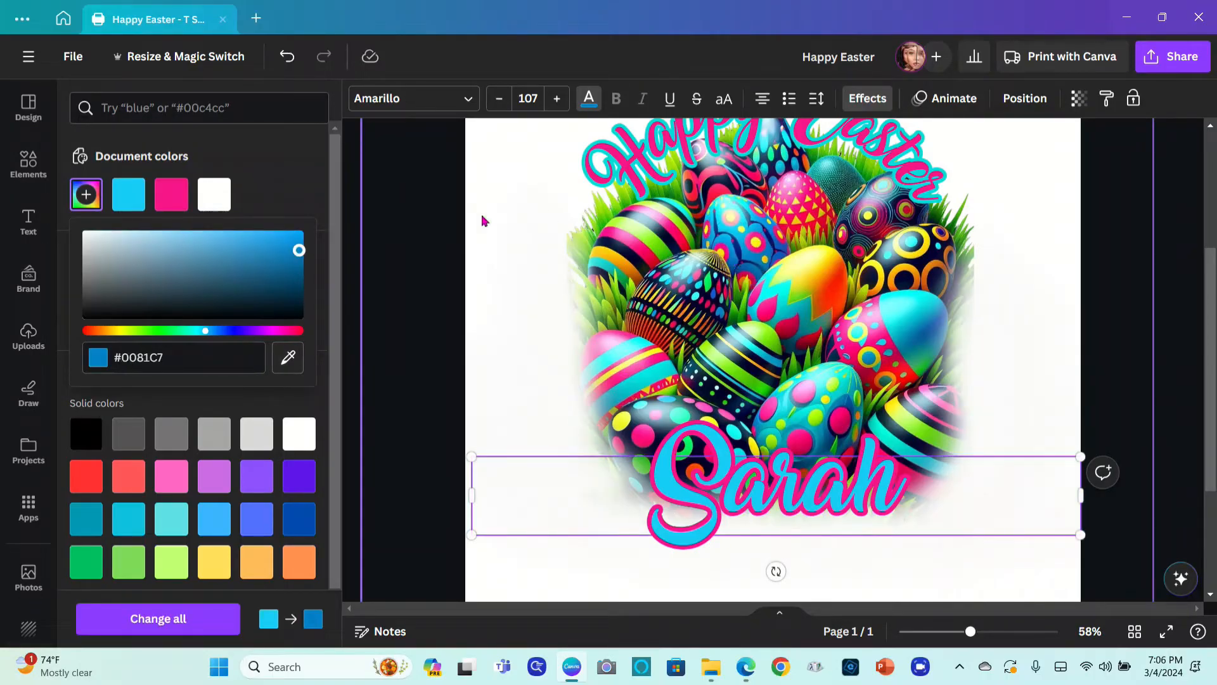
drag(298, 250, 281, 274)
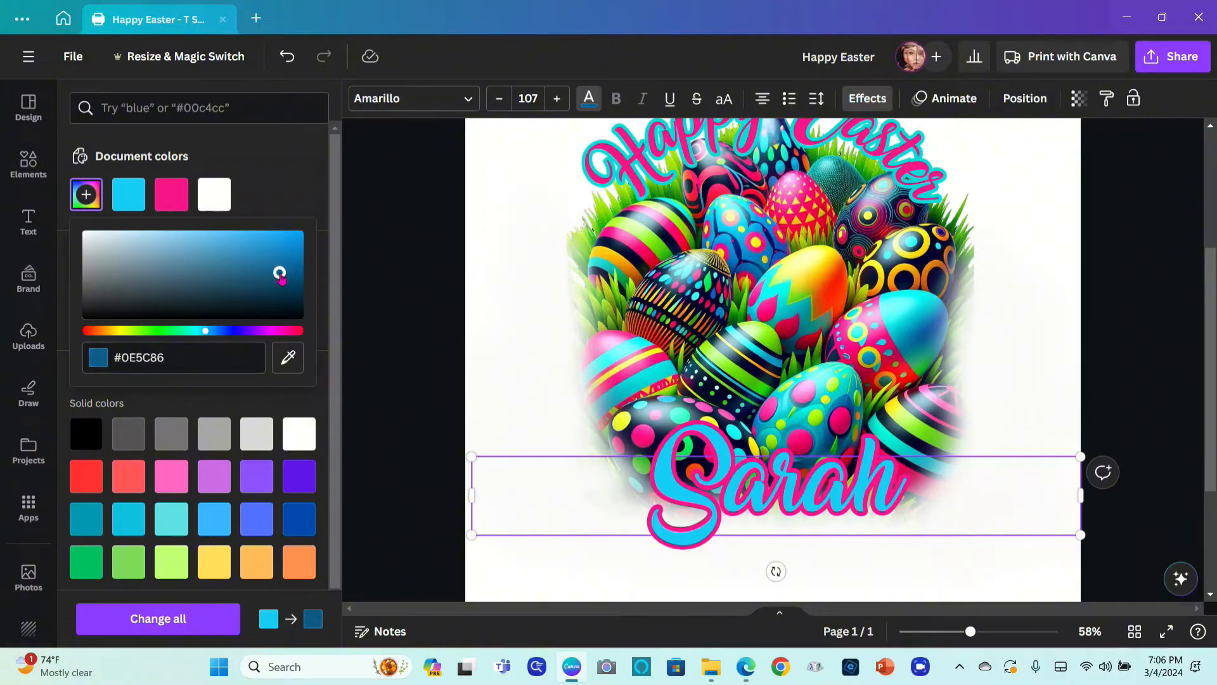
Shift the hue of the name text's fill color to dark purple #3F0E86.
click(86, 197)
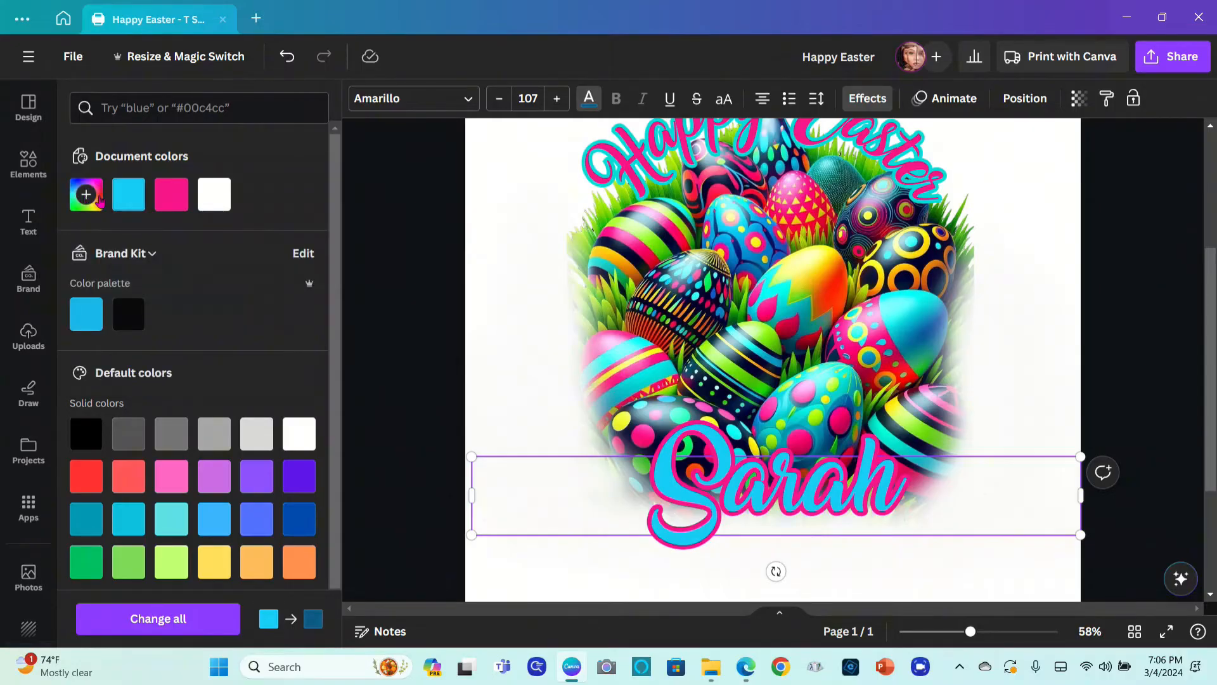
click(87, 197)
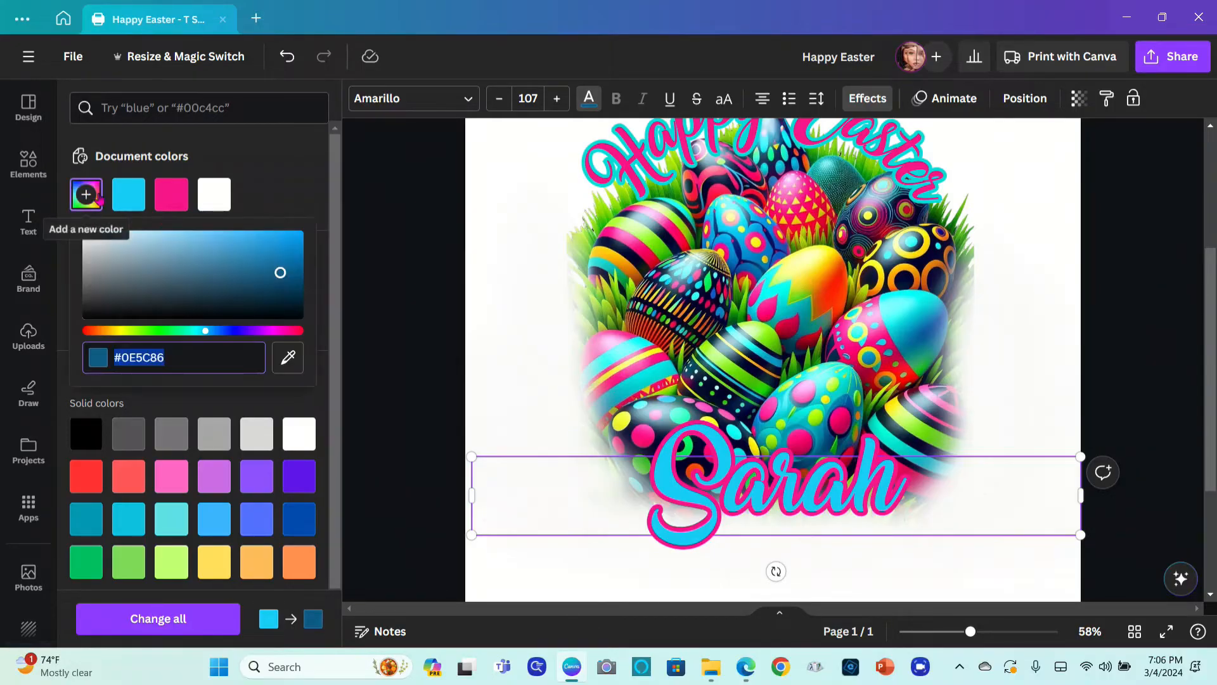
click(243, 330)
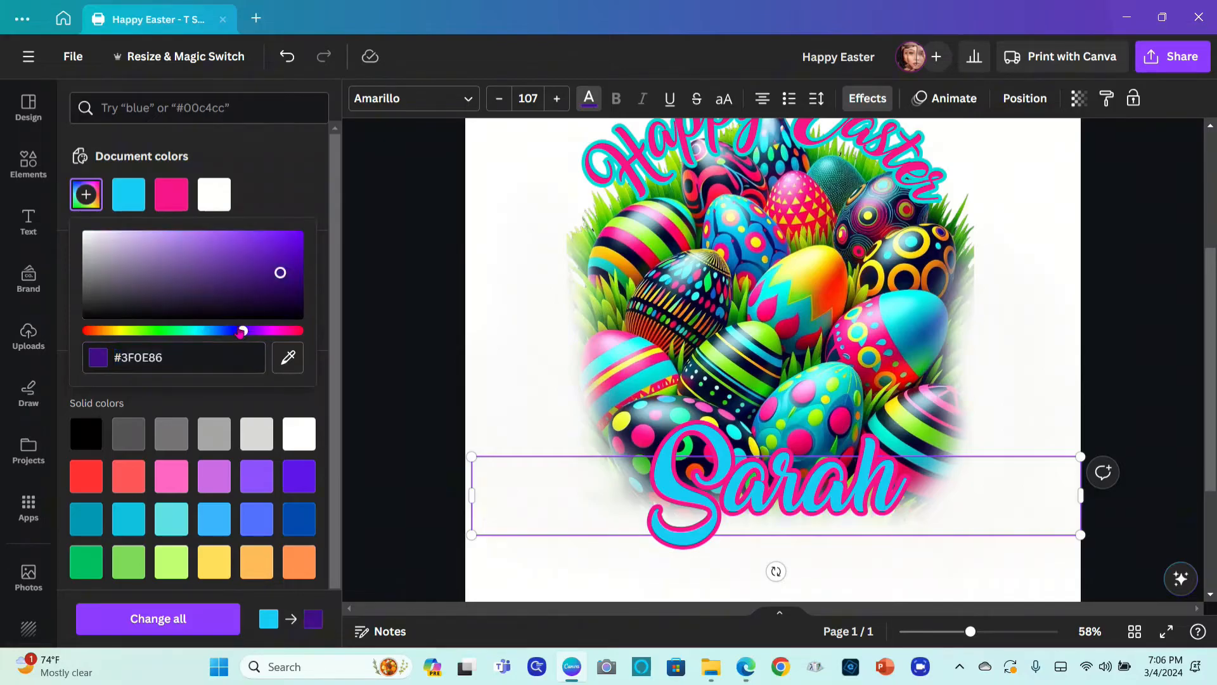
Shift the hue of the name text's fill color to dark blue #1B0E86.
drag(242, 331, 234, 329)
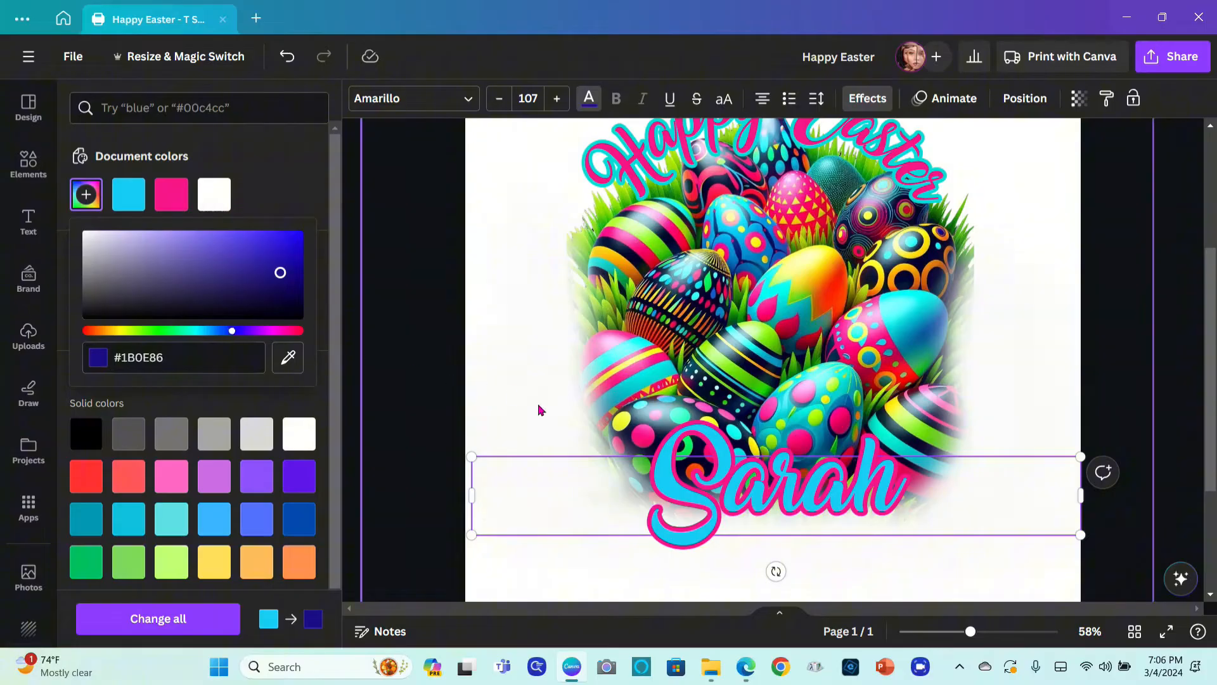
click(674, 477)
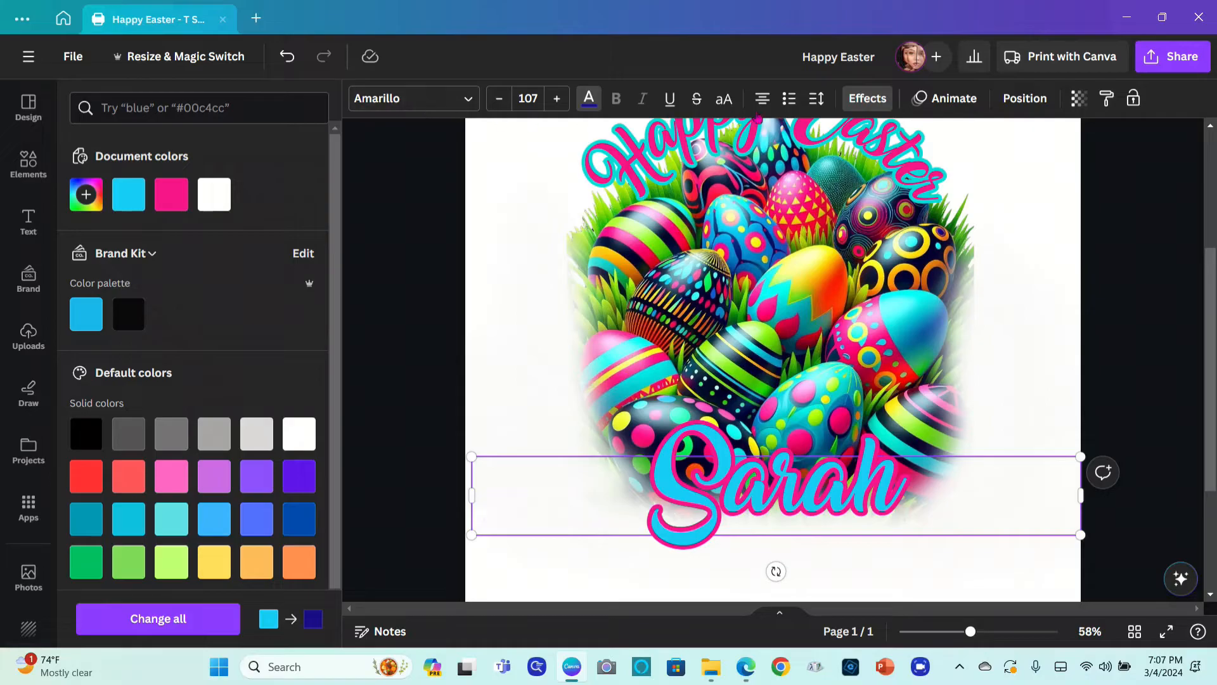
Change the name text's outline color to the brand palette's black.
click(866, 106)
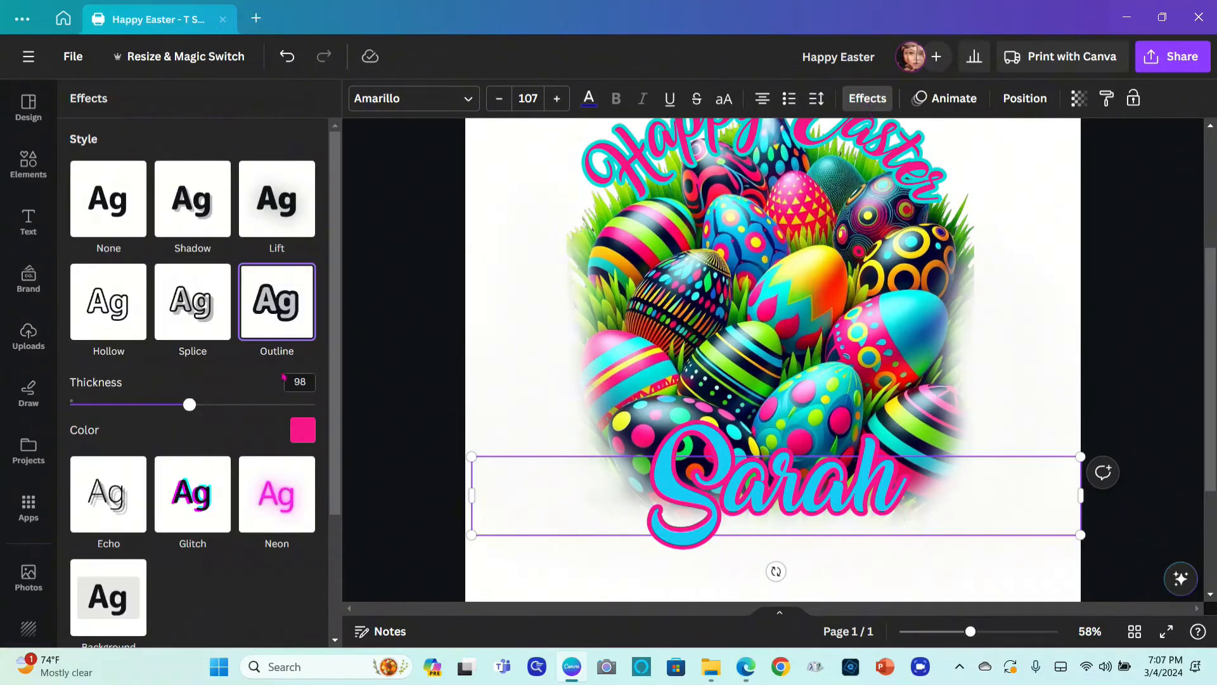
click(300, 434)
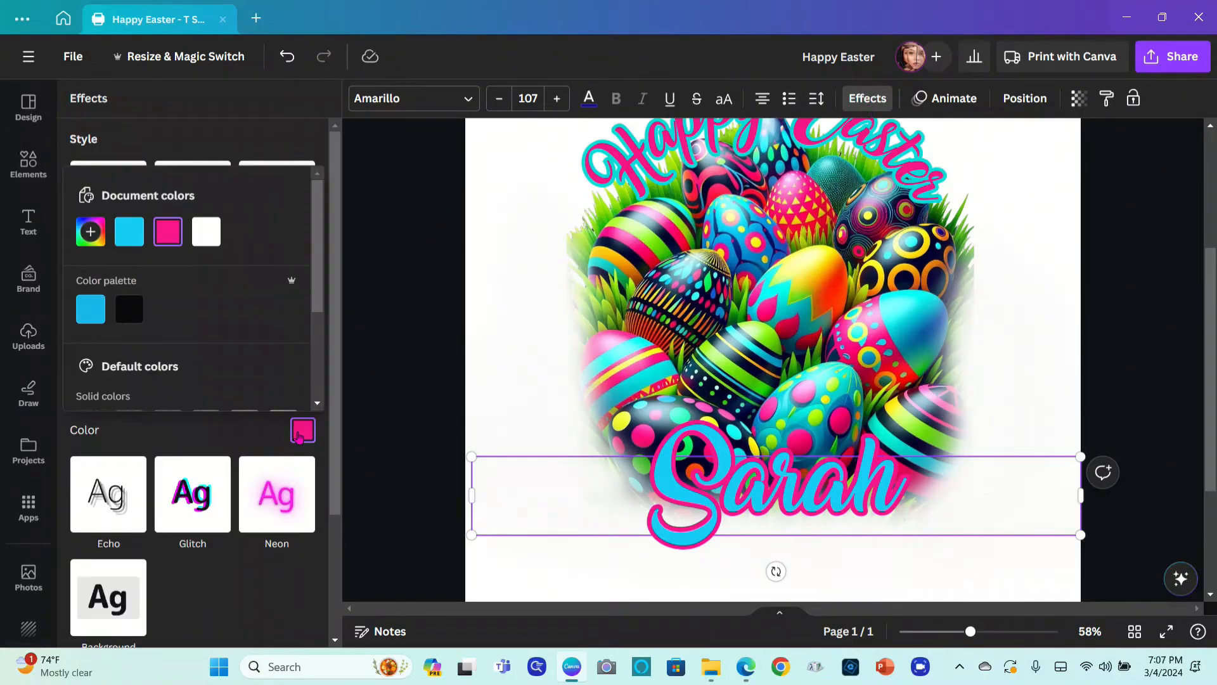
click(131, 311)
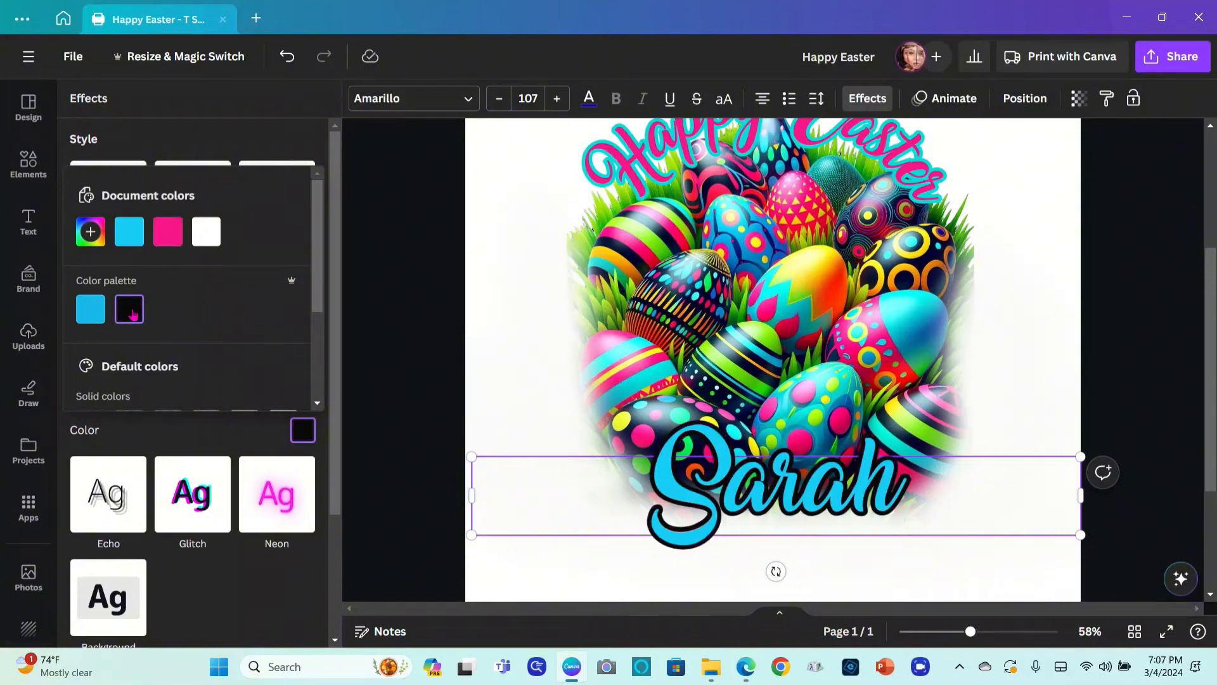
drag(318, 284, 316, 378)
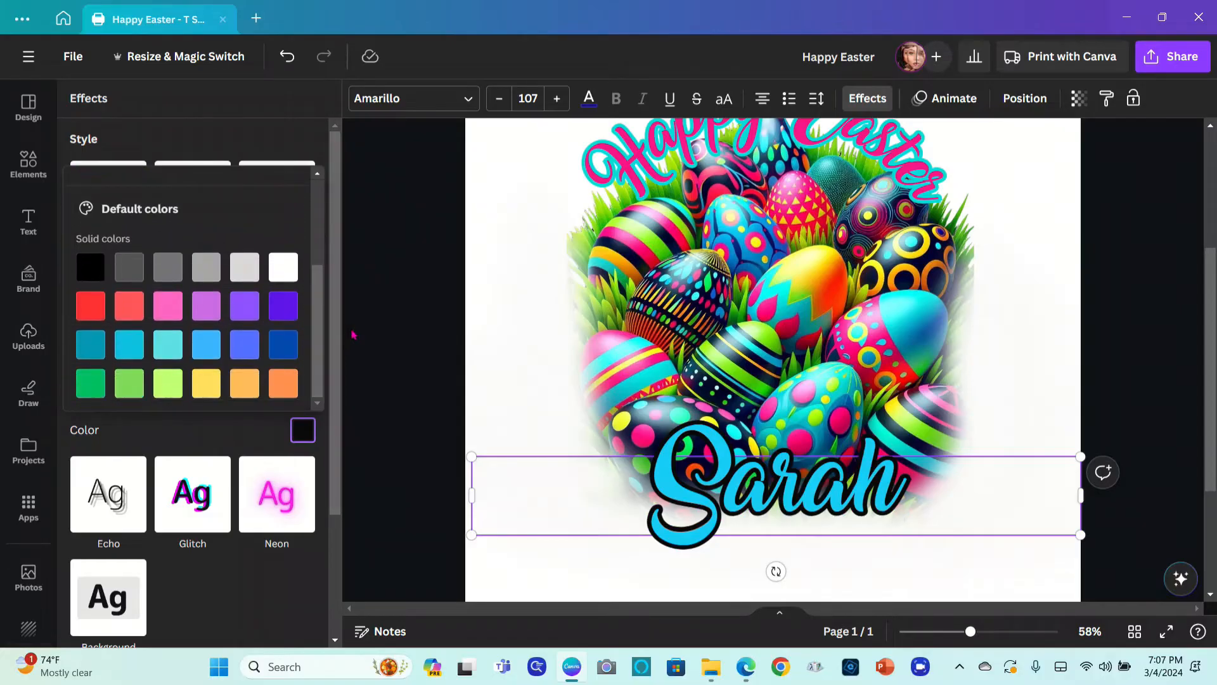
drag(340, 334, 364, 187)
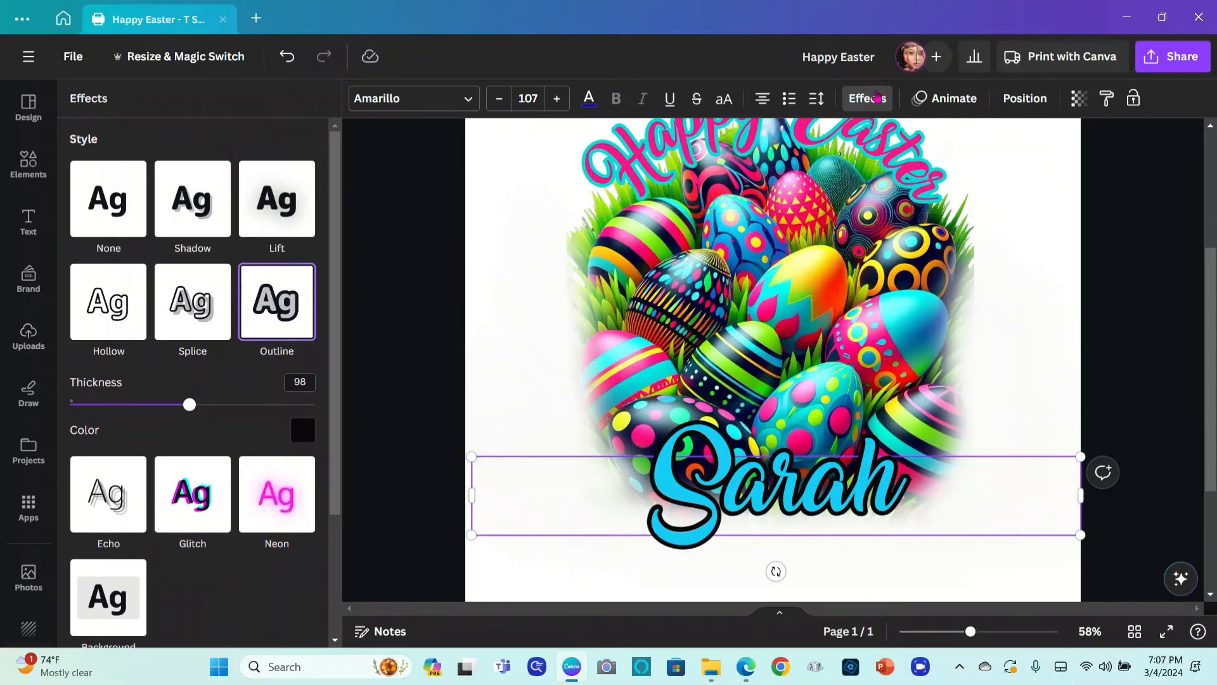
click(878, 95)
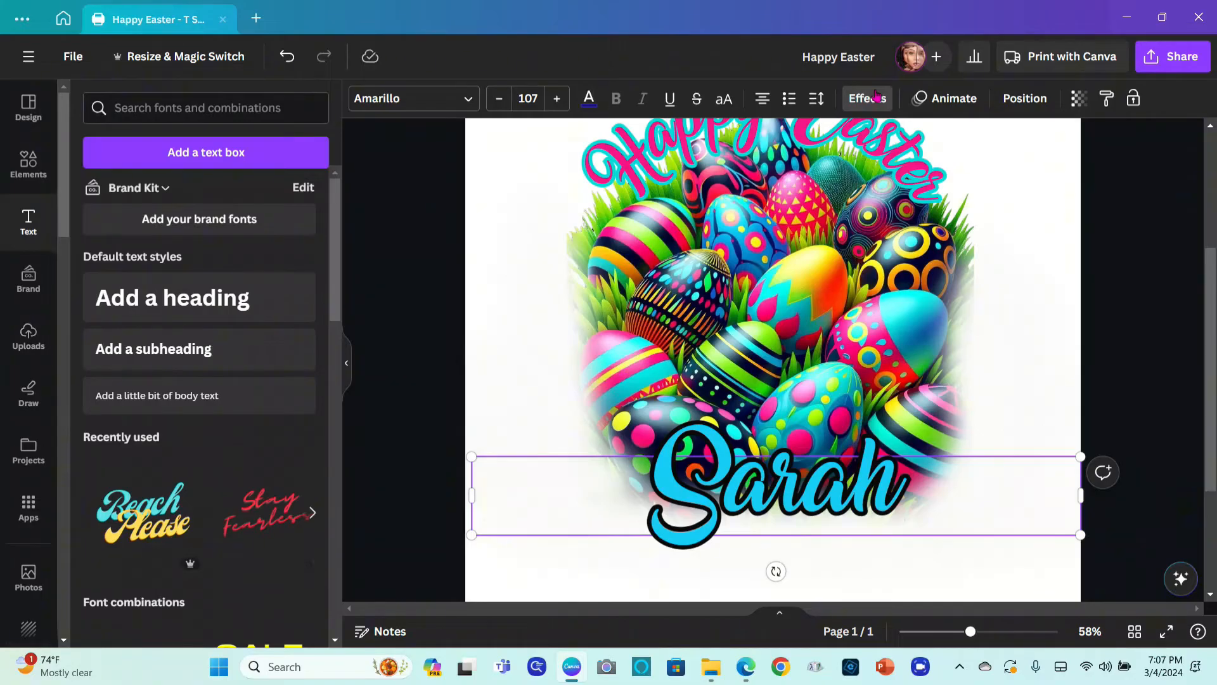
Change the "Happy Easter" heading's fill color to the document's light blue #15cdf6.
click(640, 171)
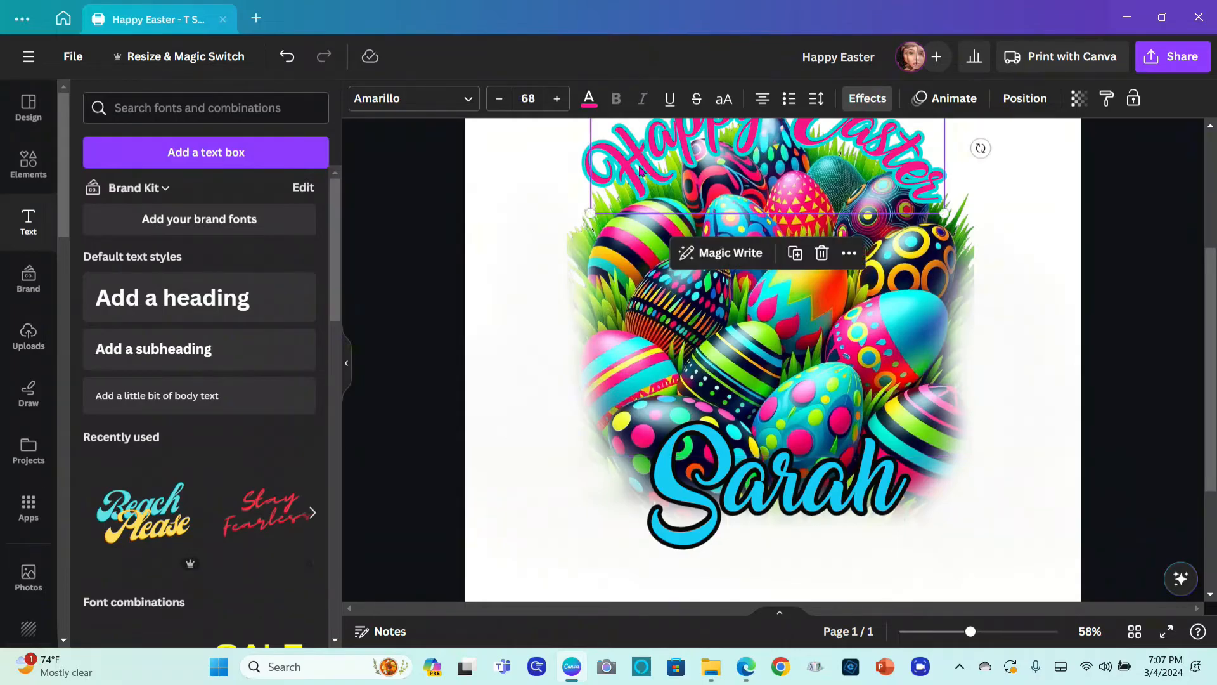
click(589, 100)
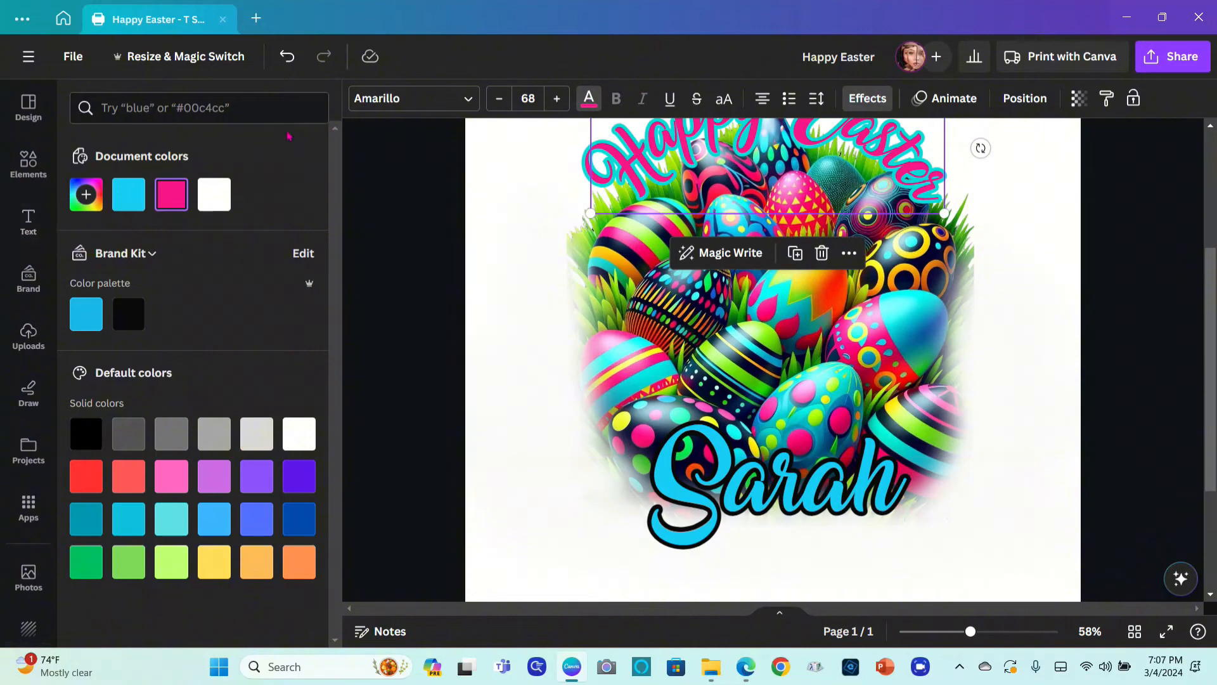
click(117, 200)
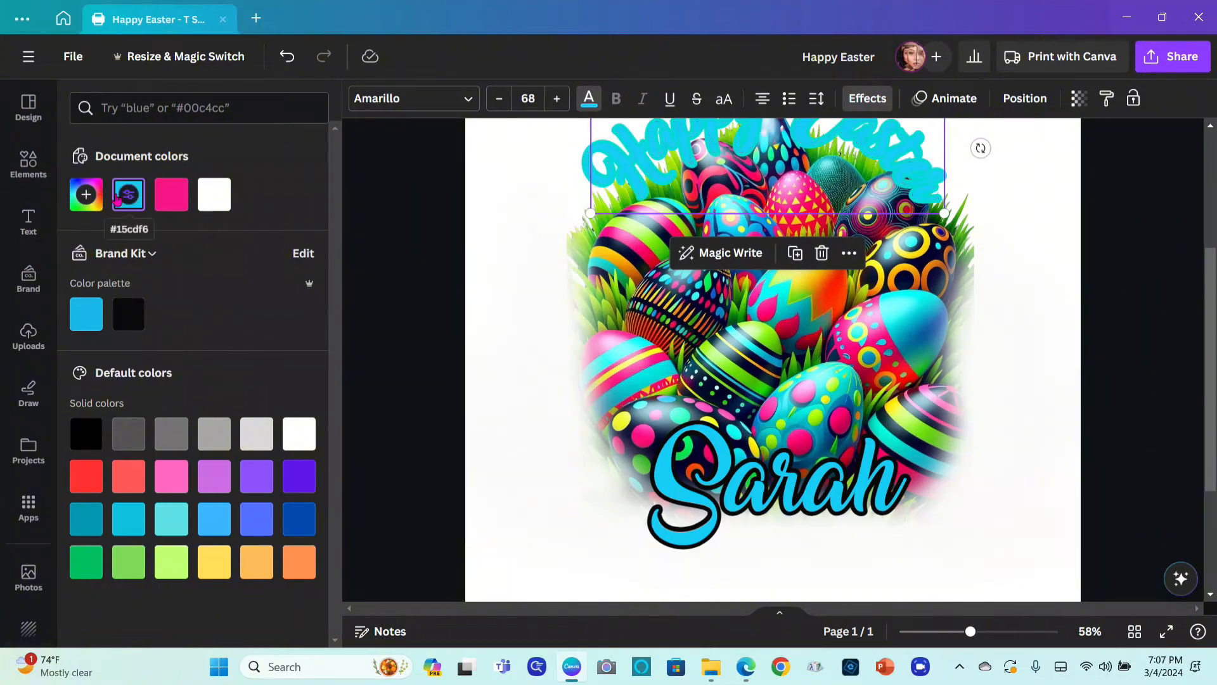
Apply an outline effect to the "Happy Easter" heading with thickness 133 and the brand palette's black.
click(878, 100)
click(268, 307)
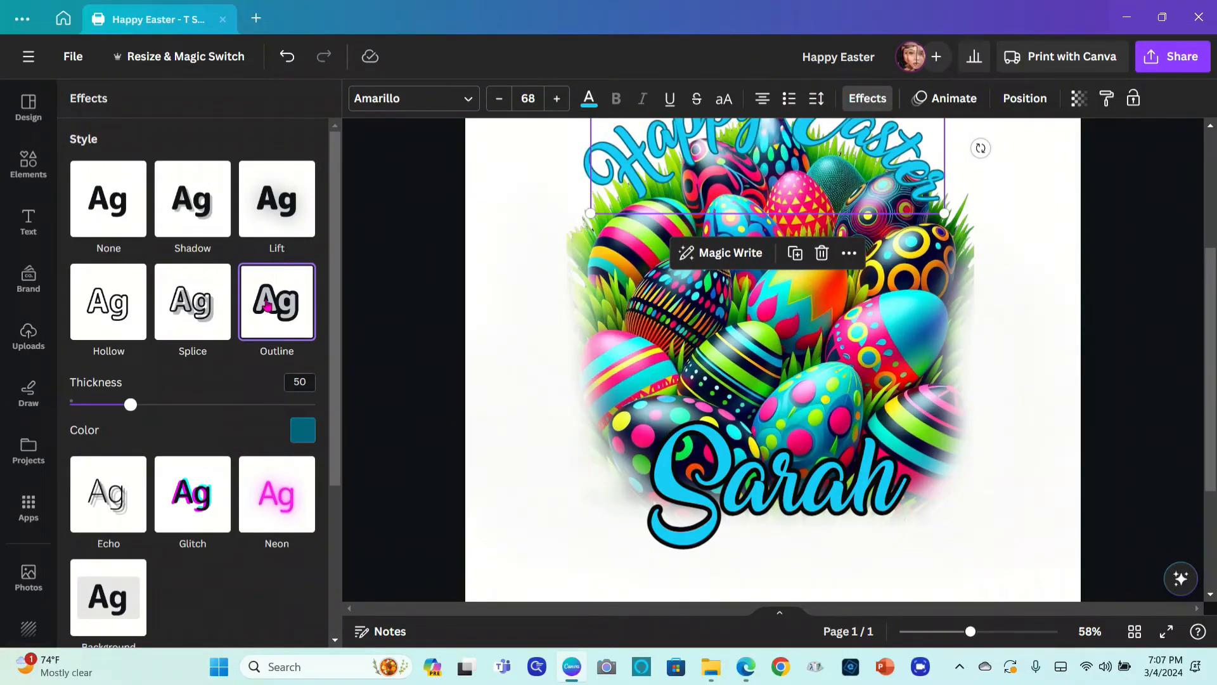
click(130, 406)
drag(130, 409, 232, 422)
click(303, 430)
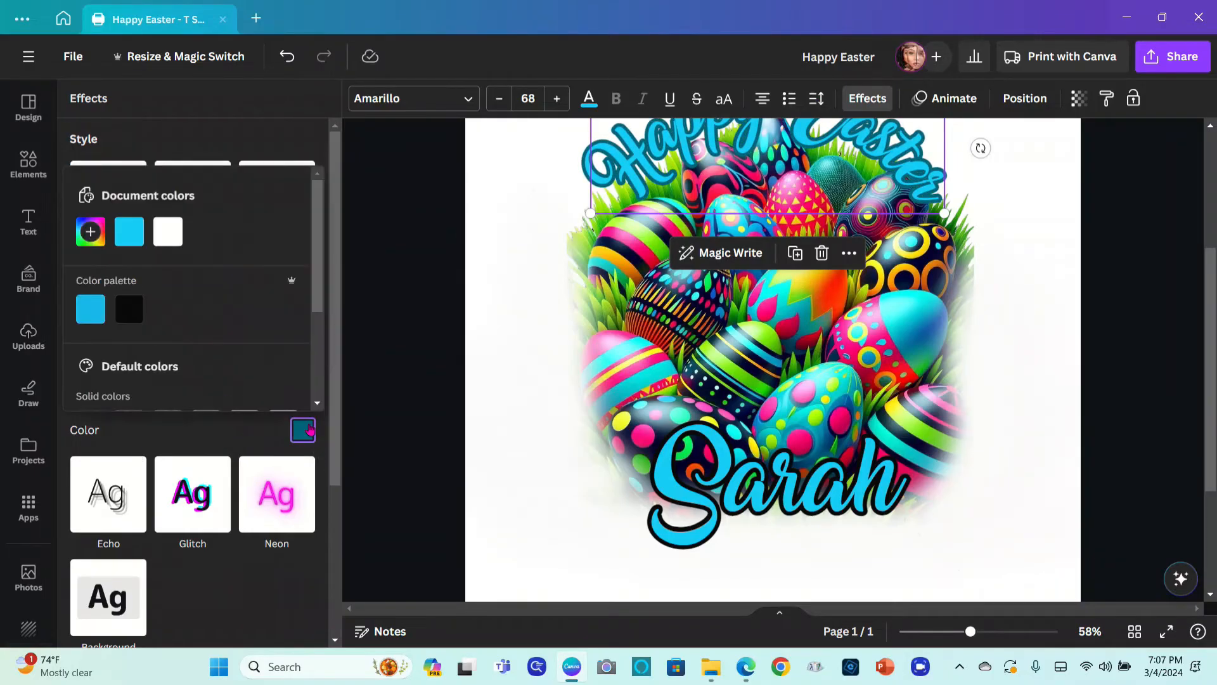
click(130, 311)
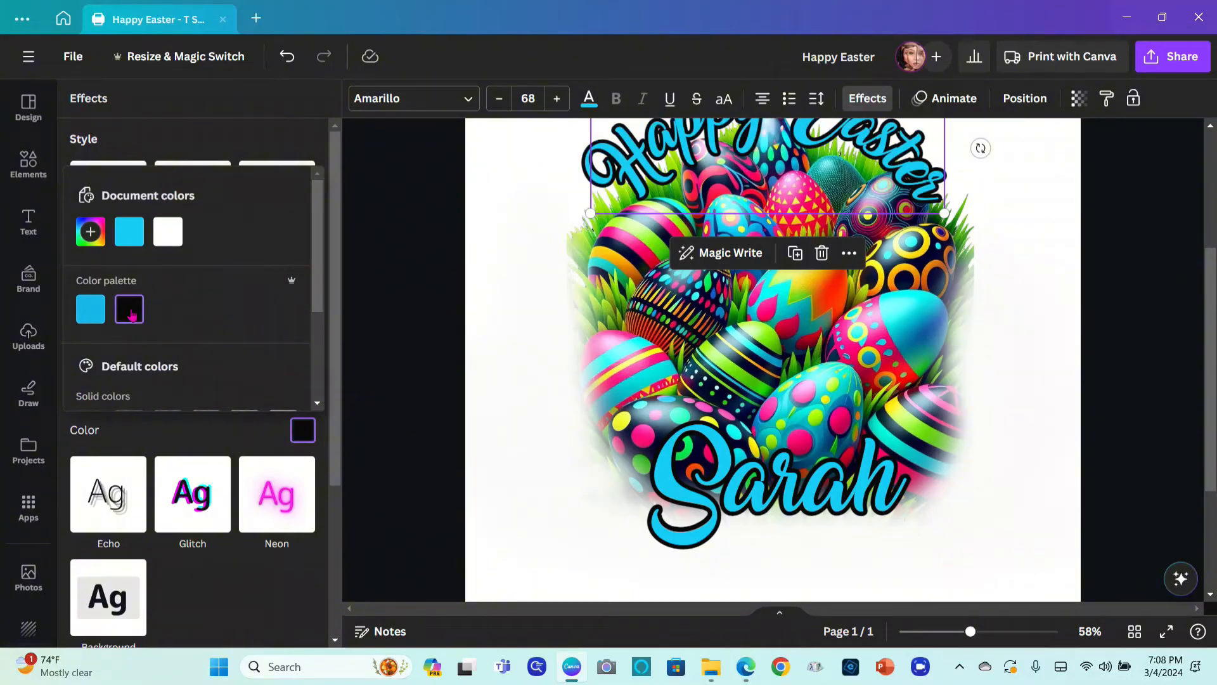
Remove the curve from the "Happy Easter" heading and move the straight text slightly down toward the eggs.
click(1209, 298)
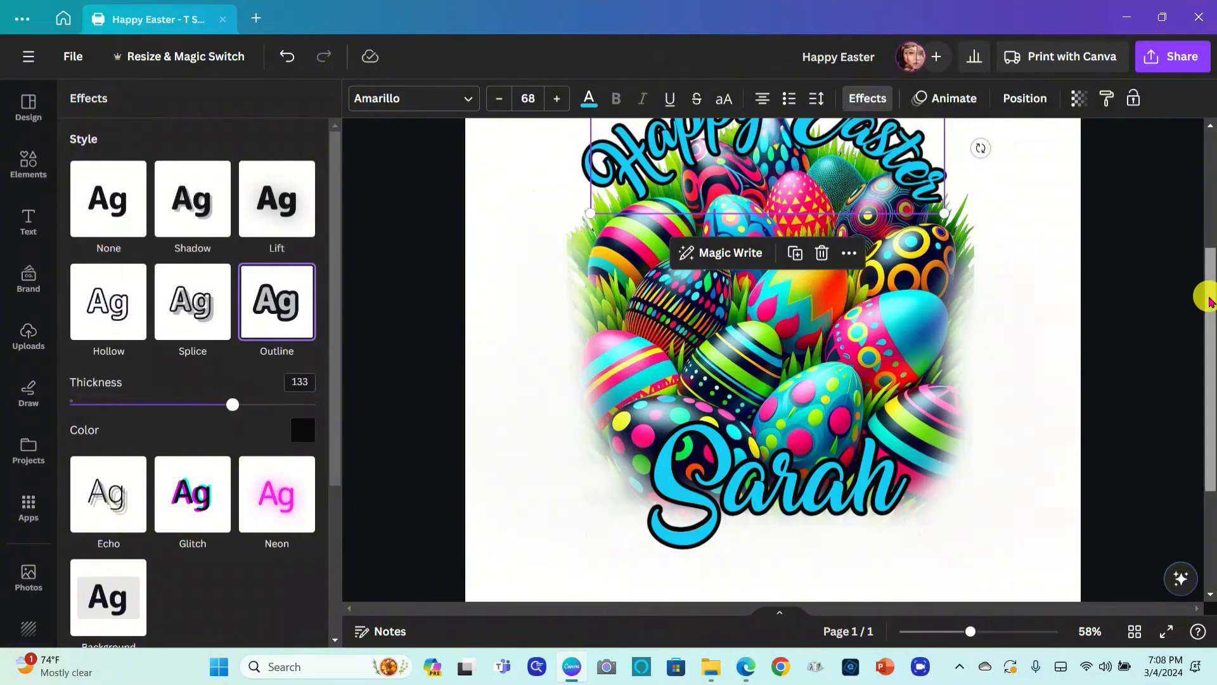
drag(1209, 302, 1210, 265)
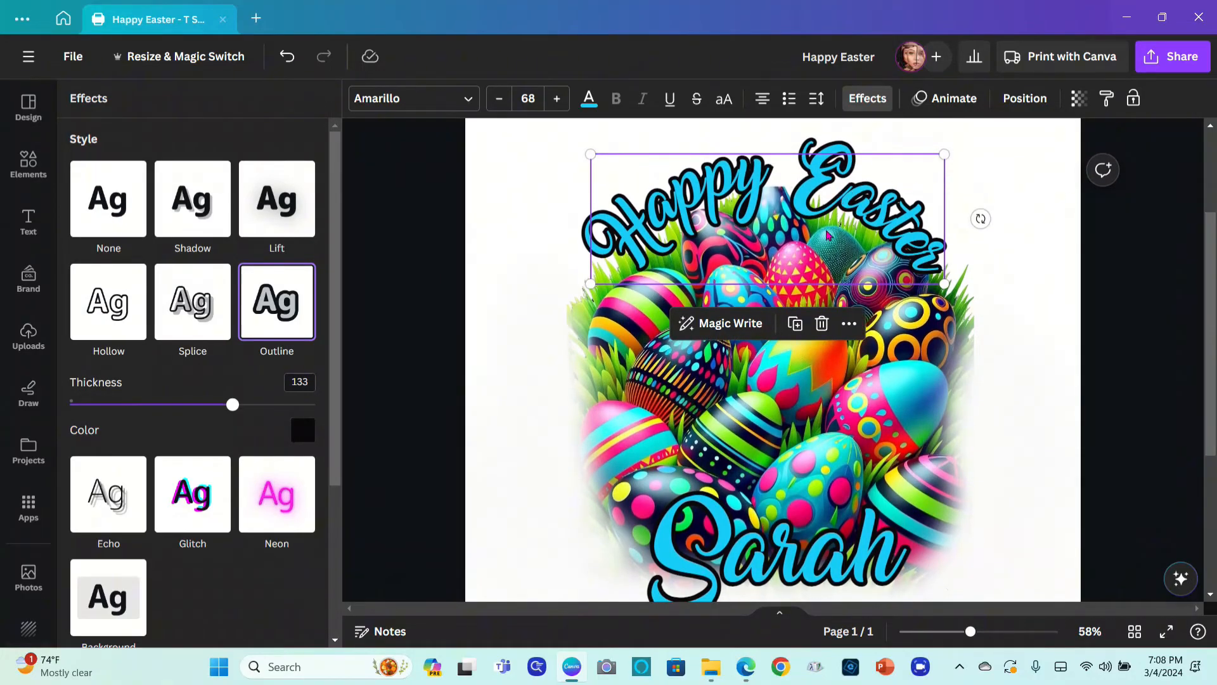
click(756, 213)
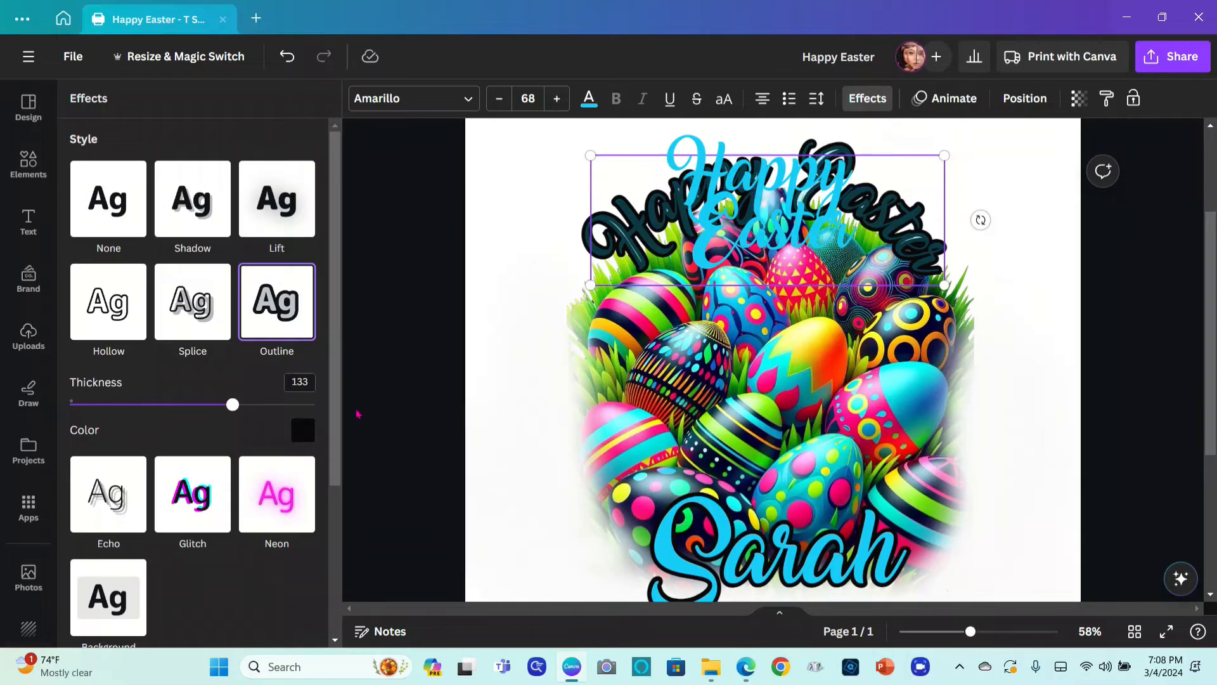
scroll(317, 461, down, 4)
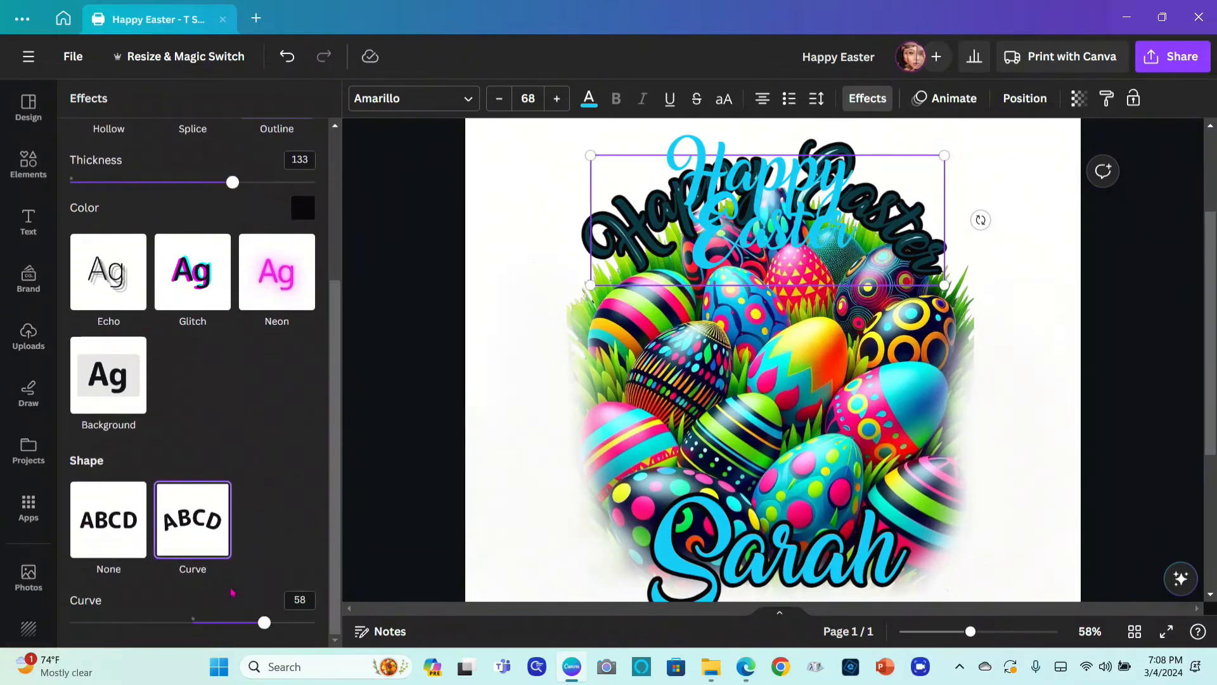
click(124, 527)
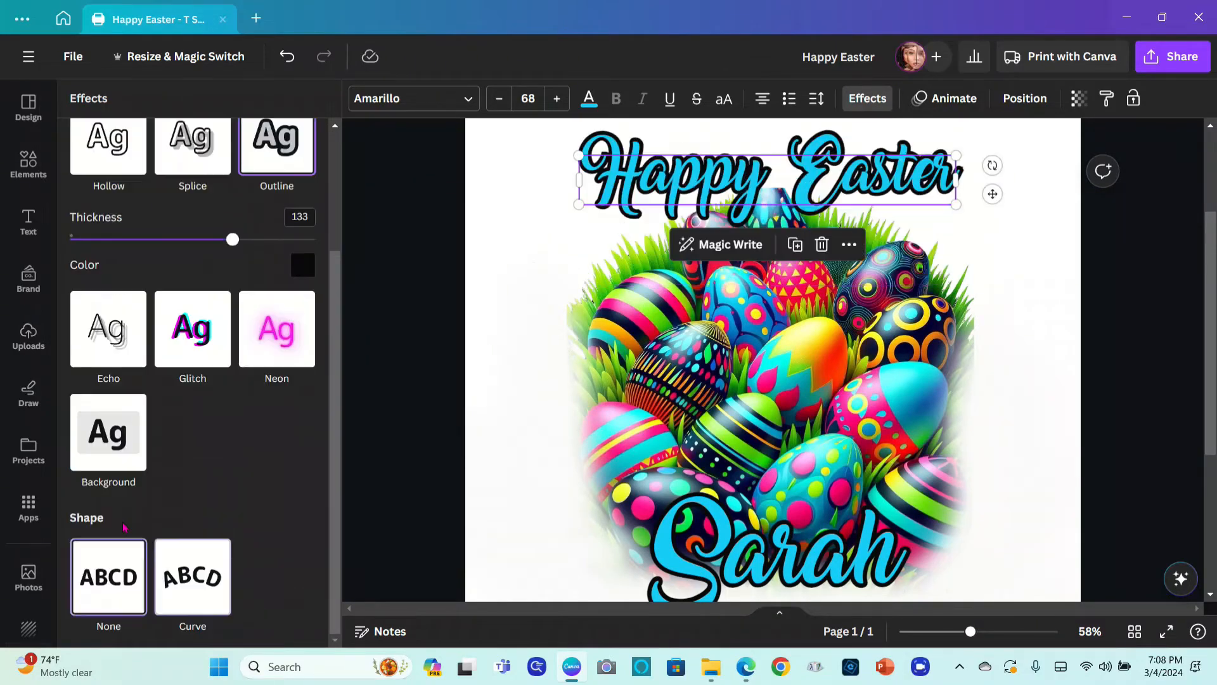
drag(891, 168, 896, 193)
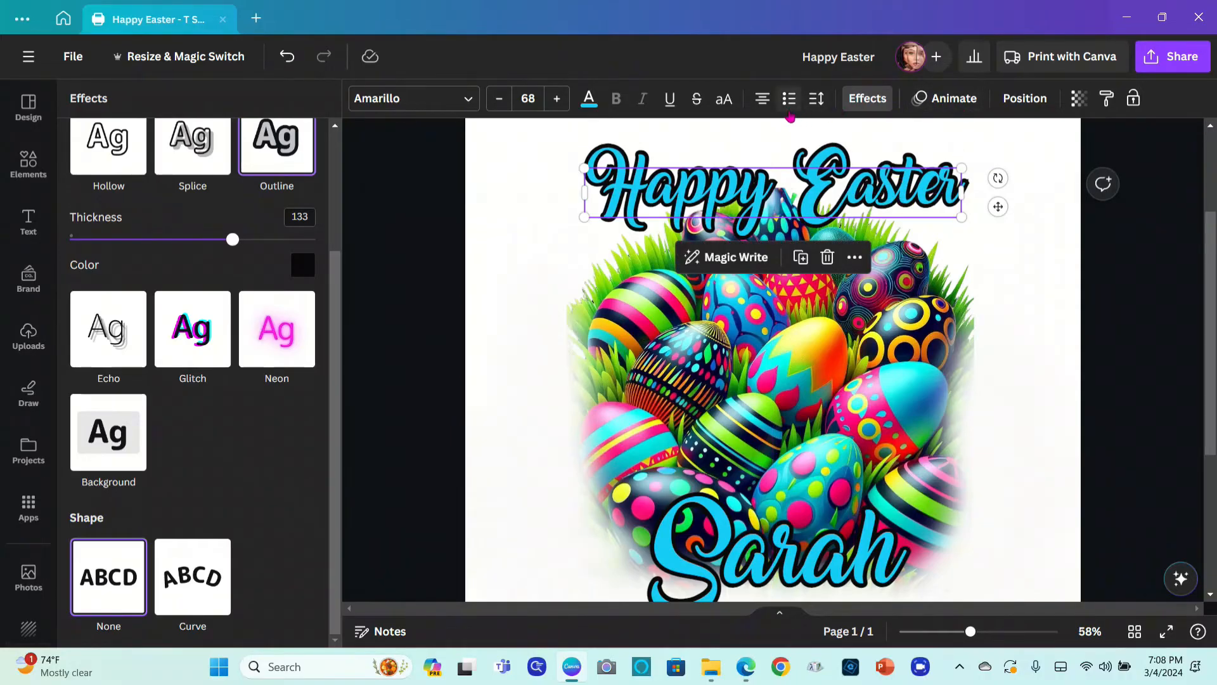
Set the "Happy Easter" heading's letter spacing to 57 and reposition it above the eggs.
click(816, 100)
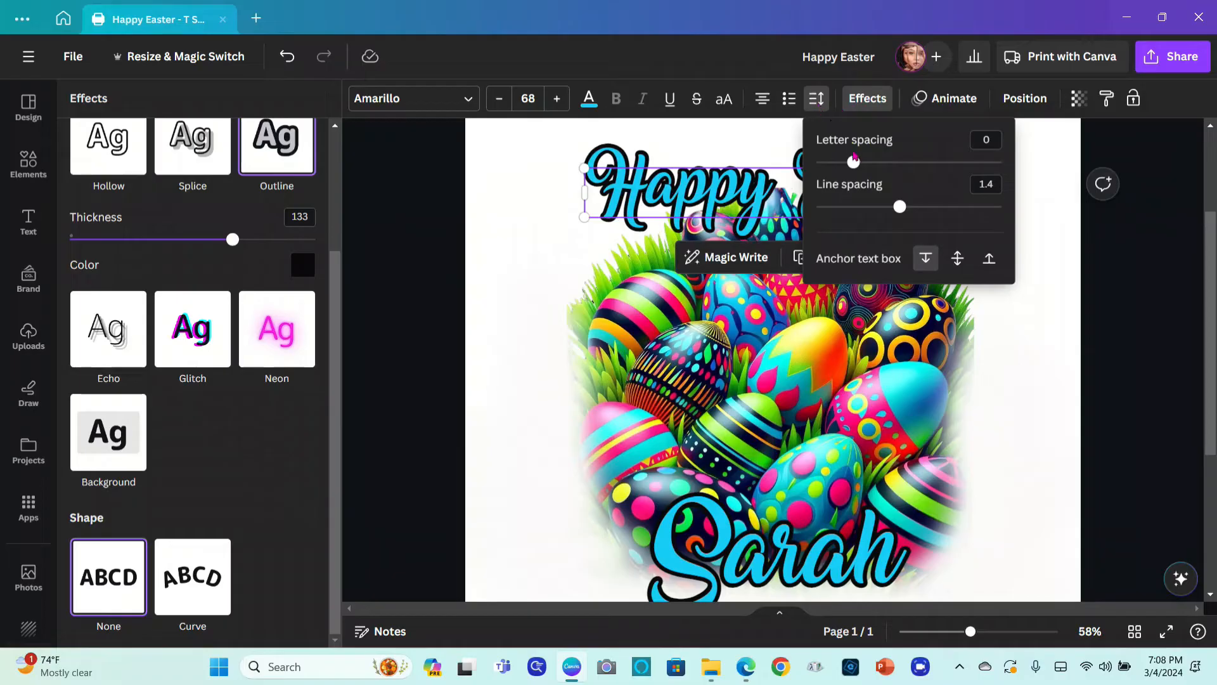
drag(854, 163, 865, 165)
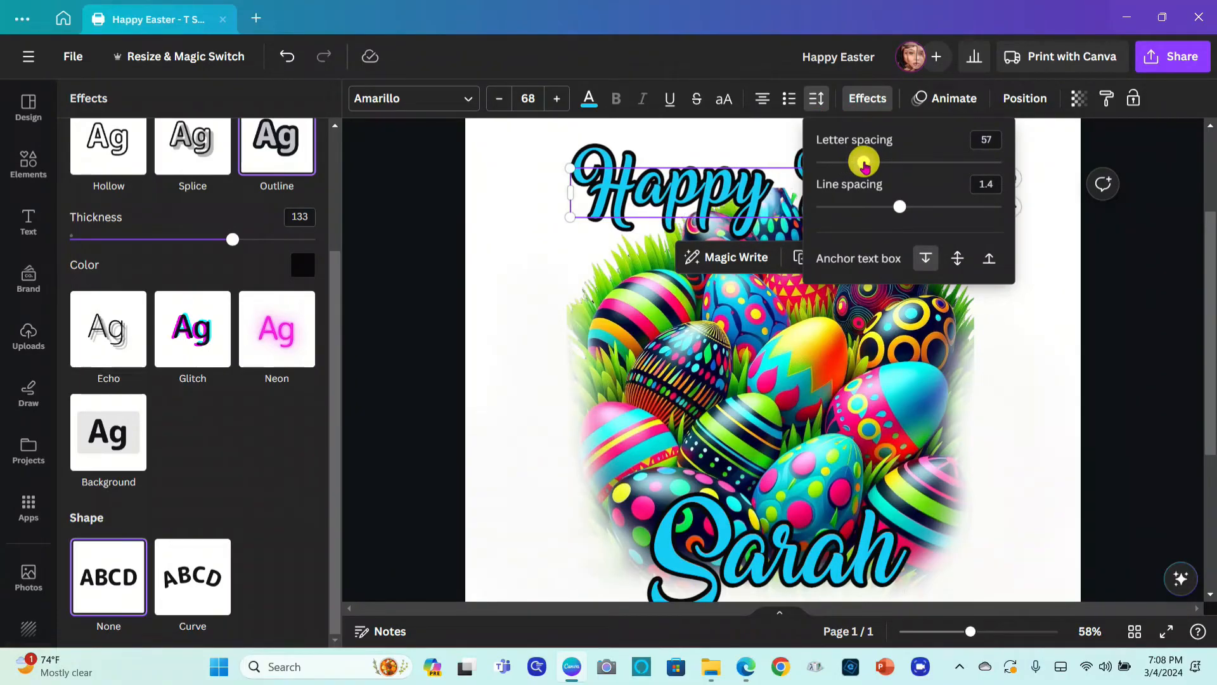
drag(741, 181, 758, 184)
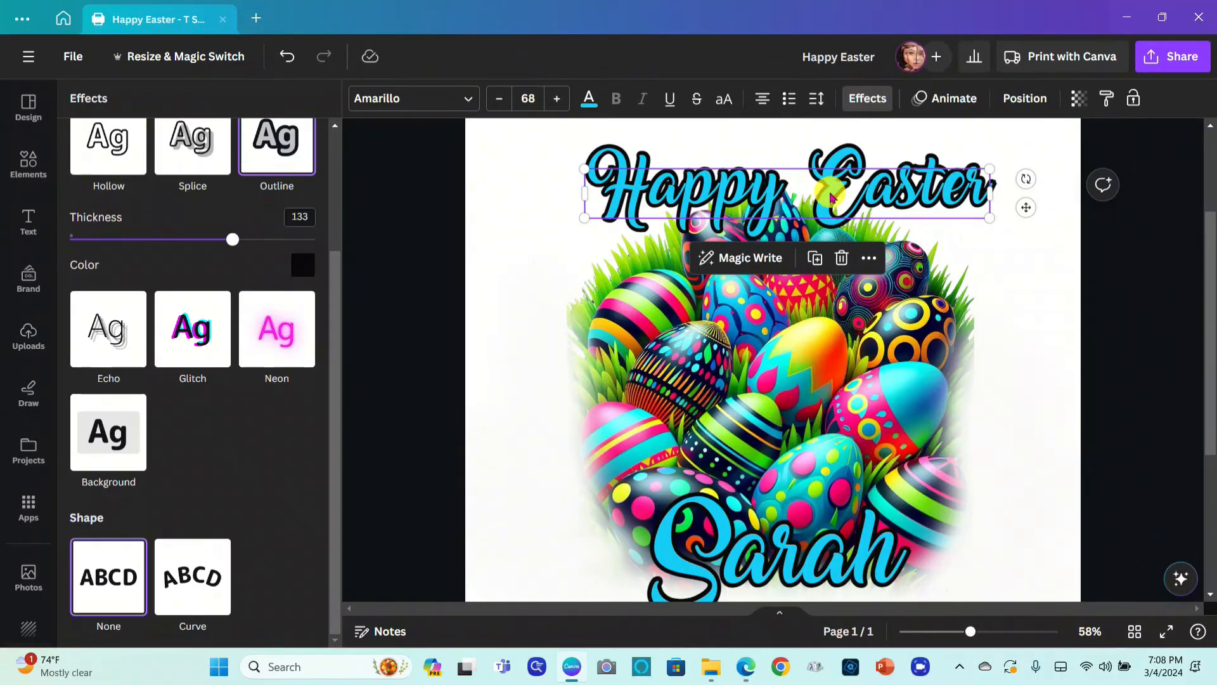
mouse_move(833, 199)
mouse_down()
mouse_move(819, 192)
mouse_move(833, 195)
mouse_up()
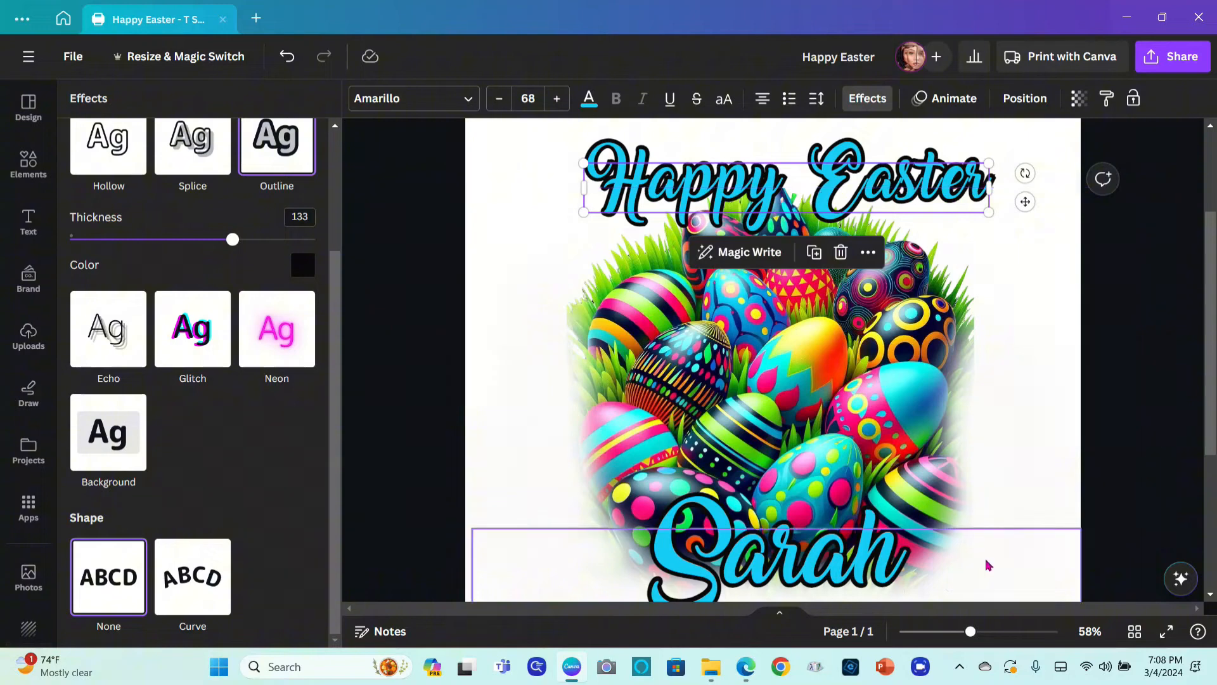
drag(971, 631, 963, 631)
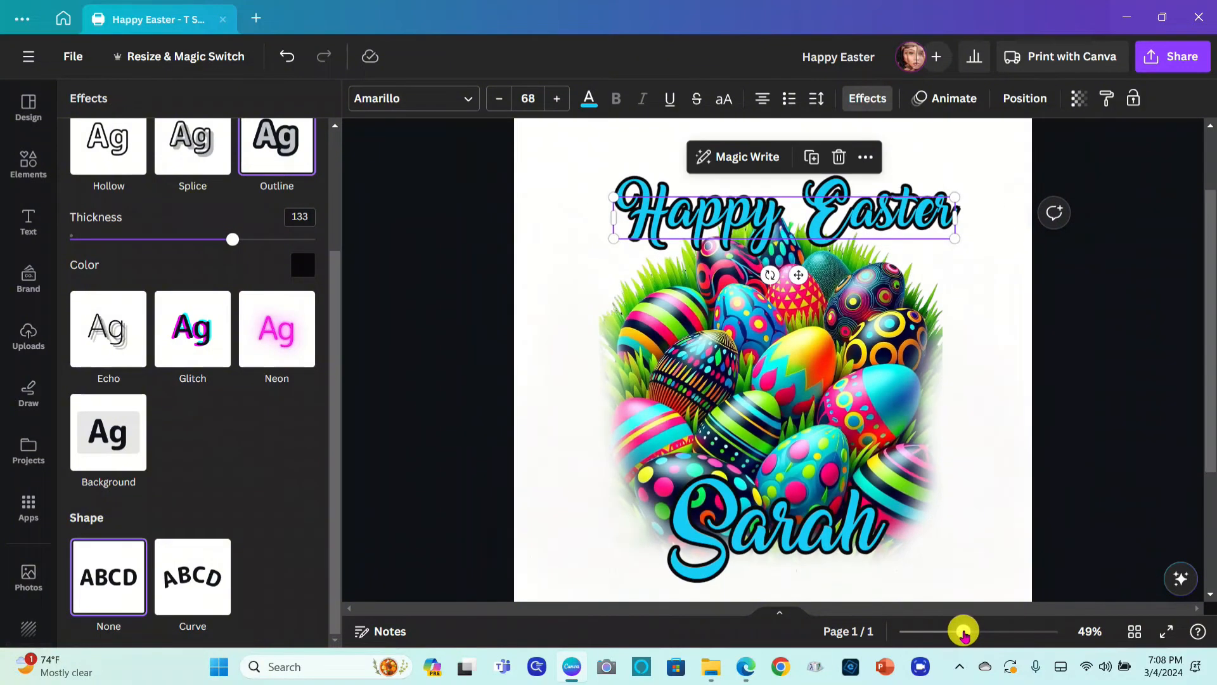
click(1043, 450)
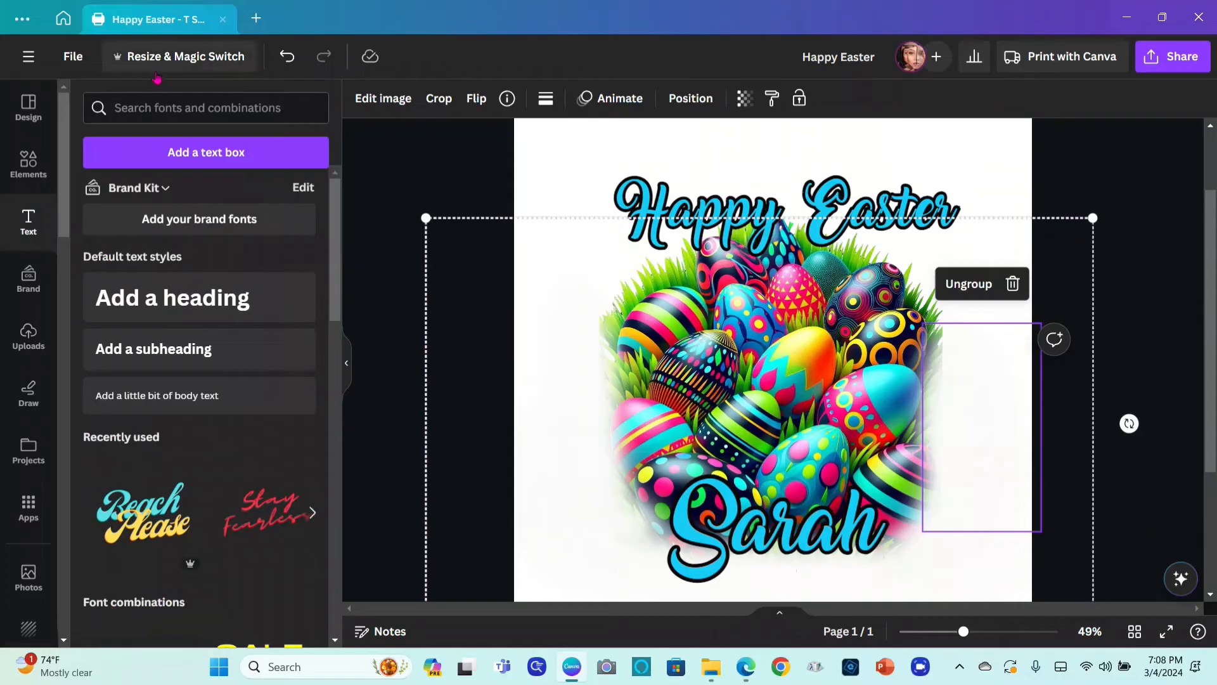
Search the elements for "Easter bunny" and add the photo of a gray bunny holding a striped egg.
click(33, 162)
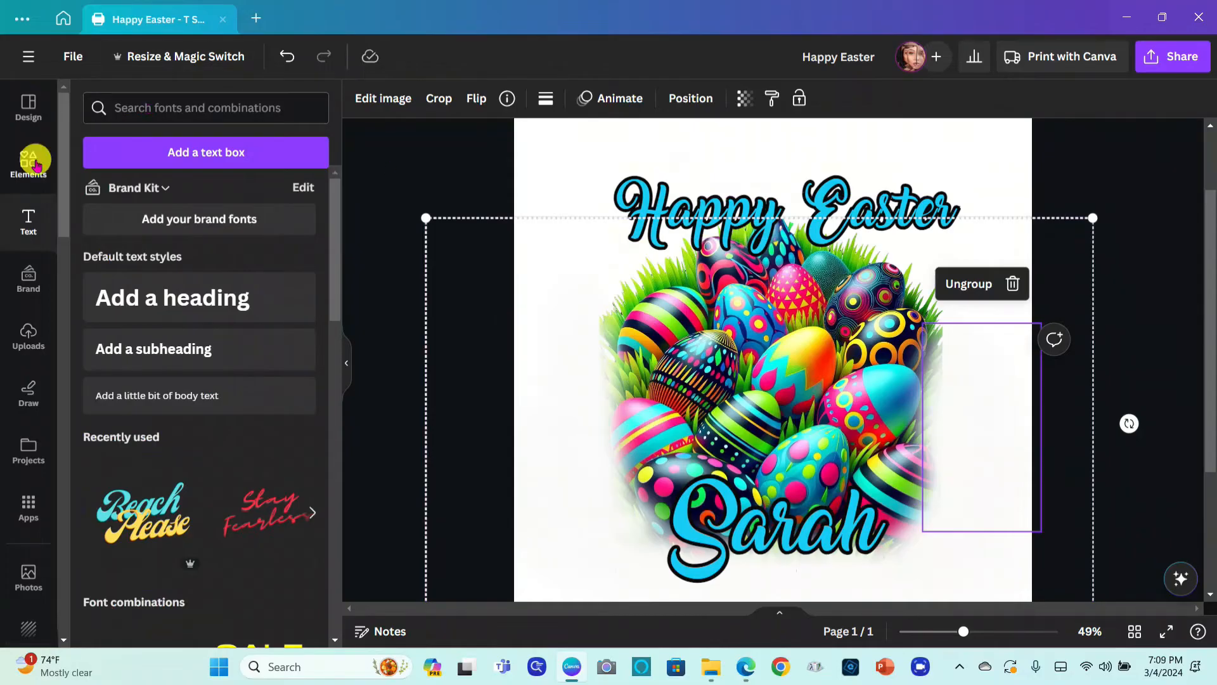
click(158, 110)
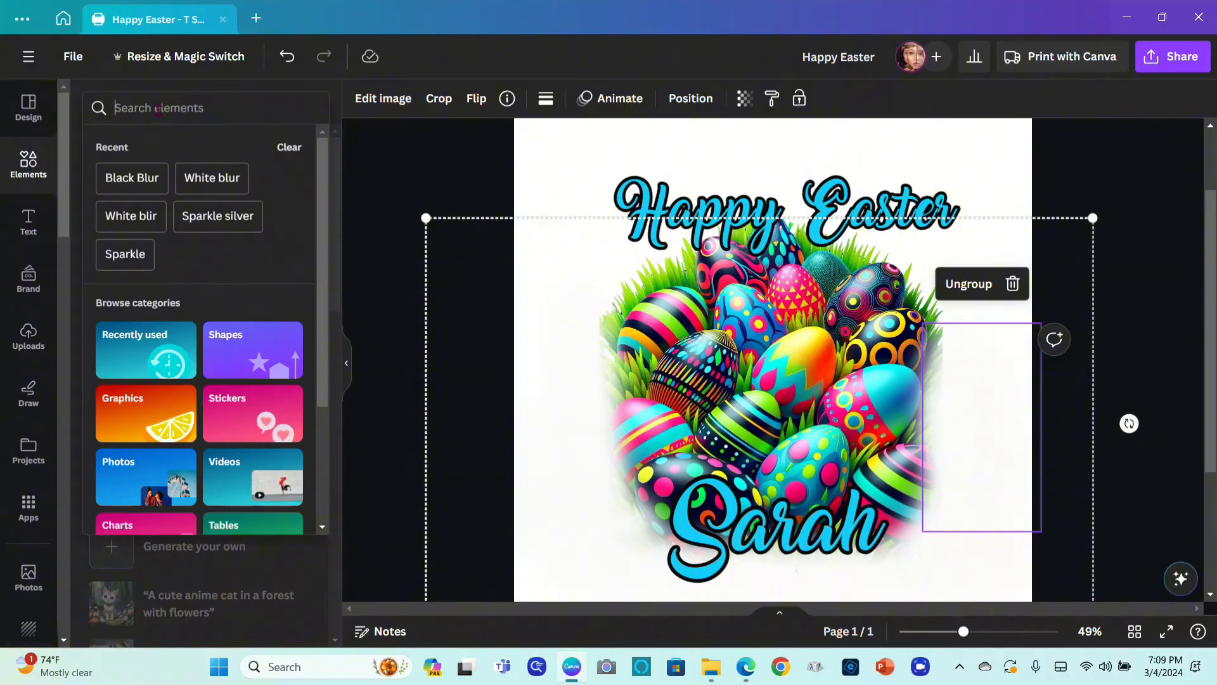
text(Easter)
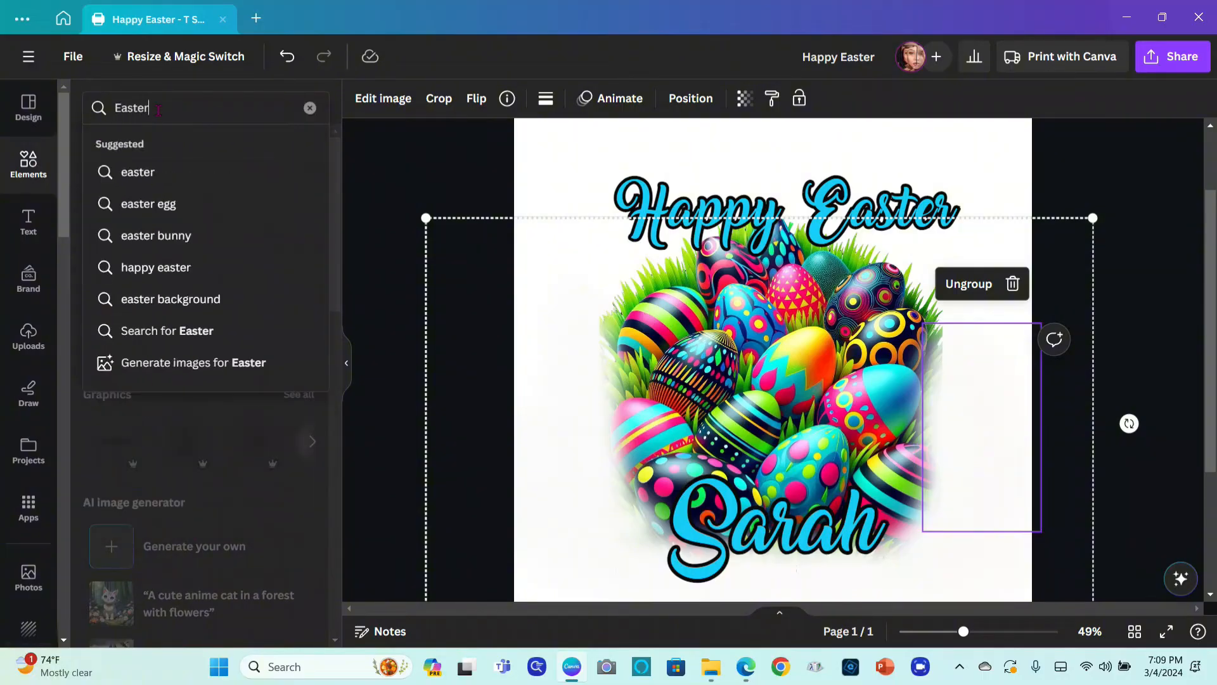
text( bunny)
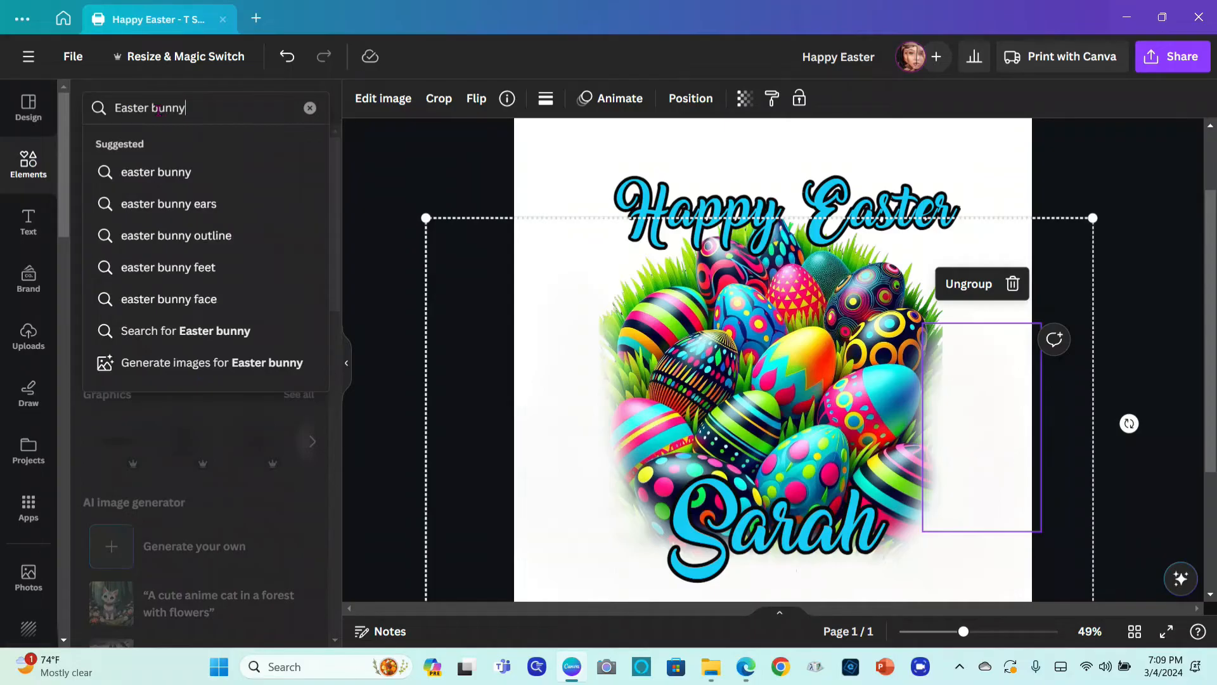
key(Return)
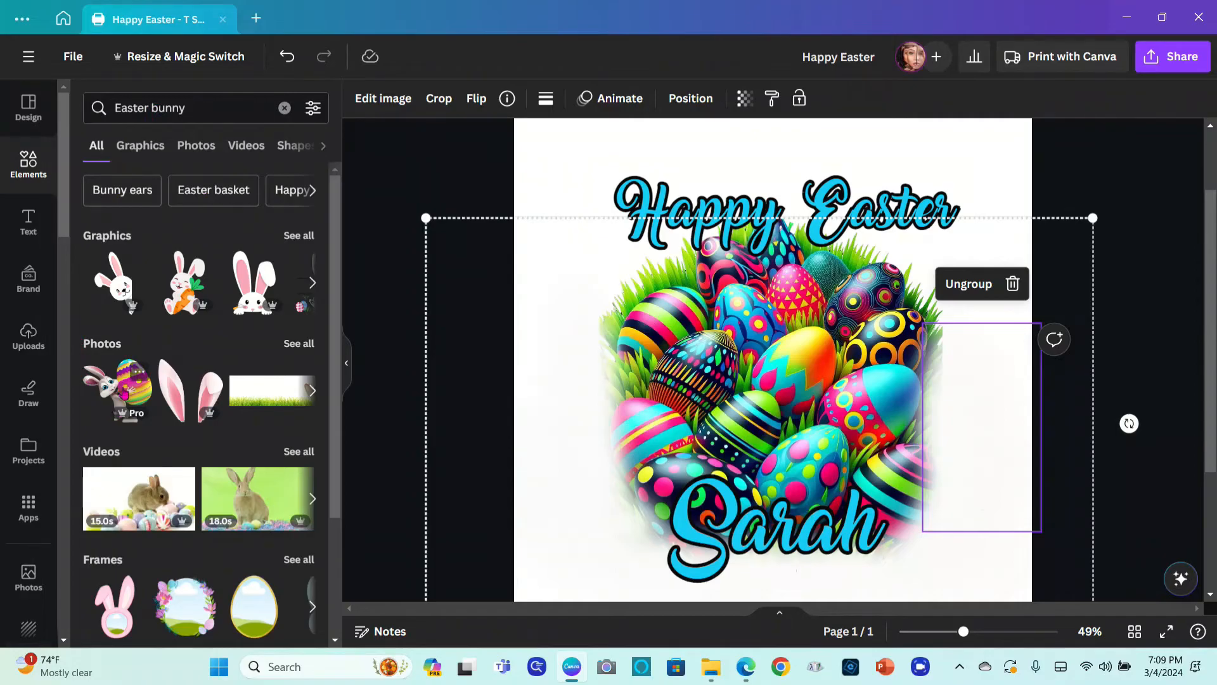
click(123, 394)
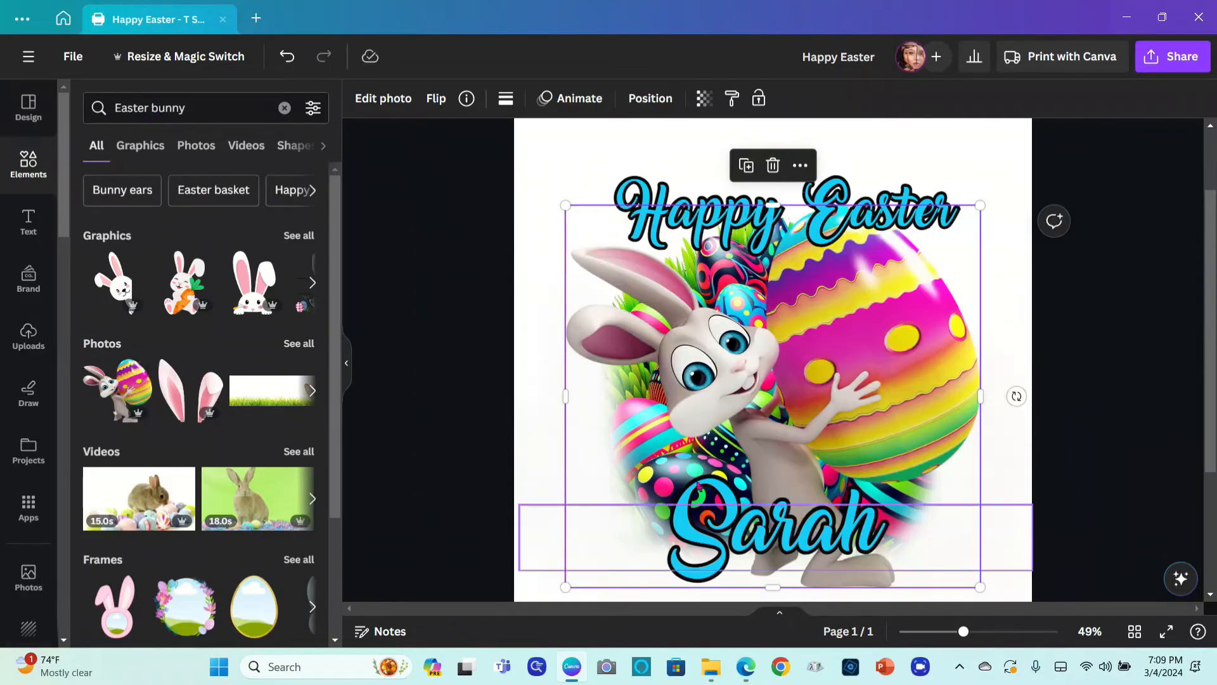
Shrink the bunny photo and position it over the right side of the eggs.
click(731, 404)
drag(731, 405, 715, 346)
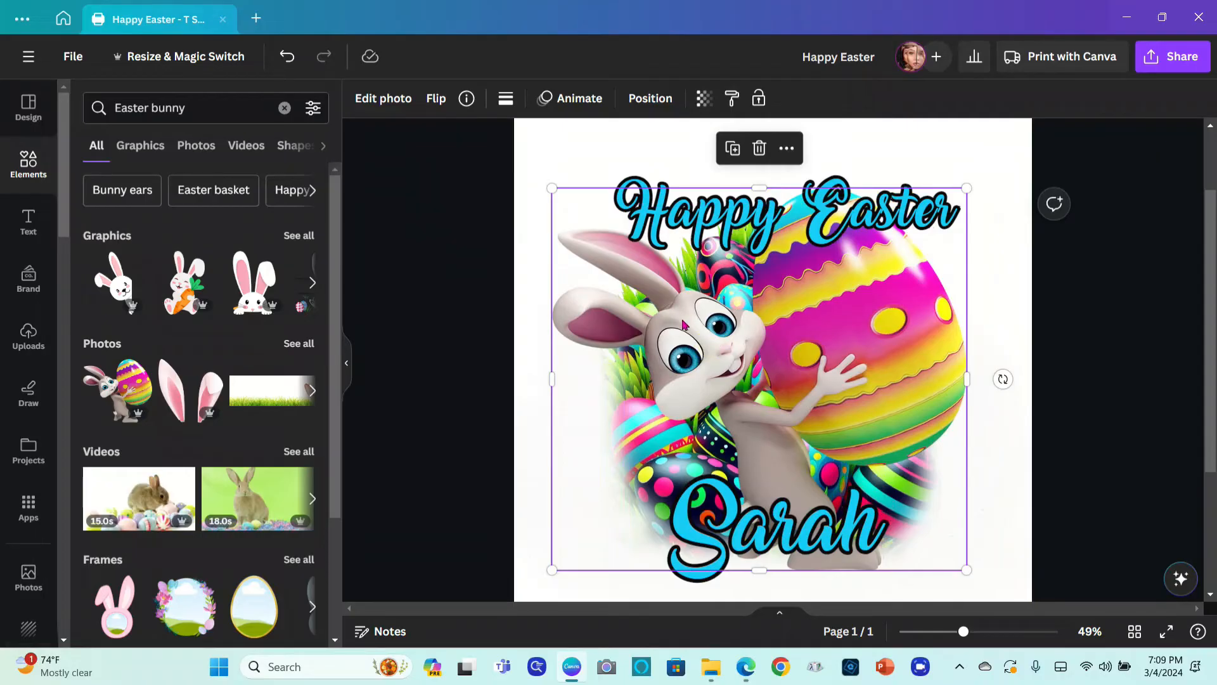
drag(686, 325, 612, 323)
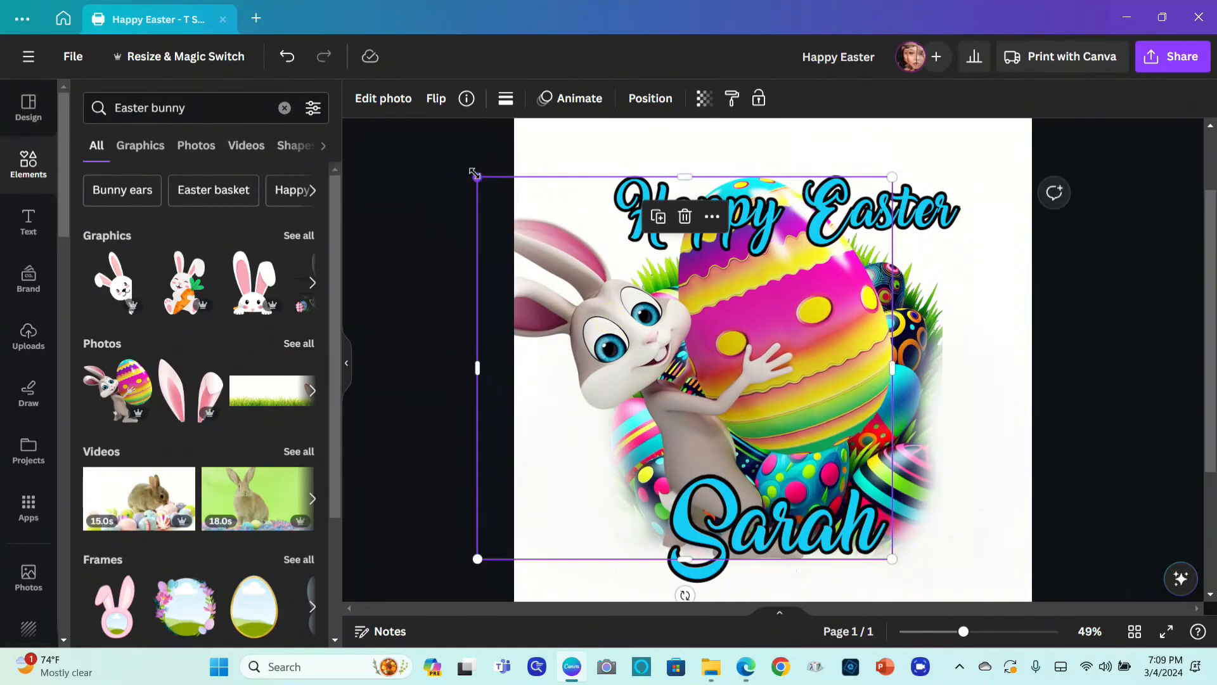
drag(478, 176, 594, 261)
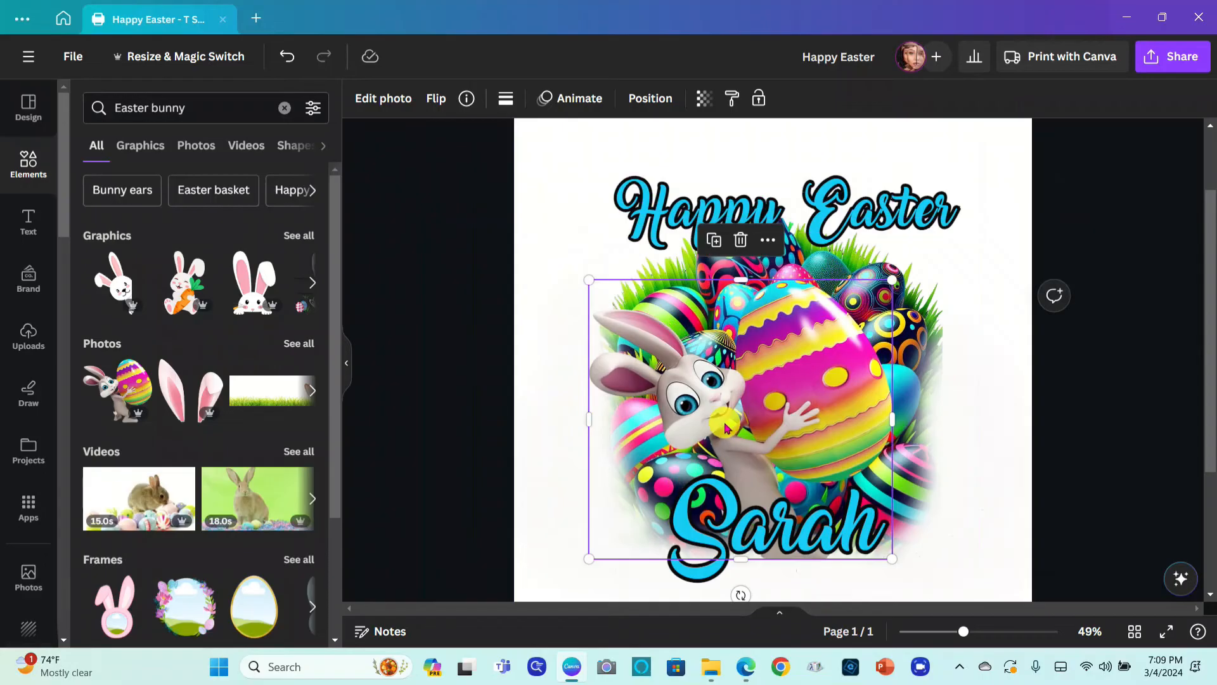
drag(717, 419, 628, 362)
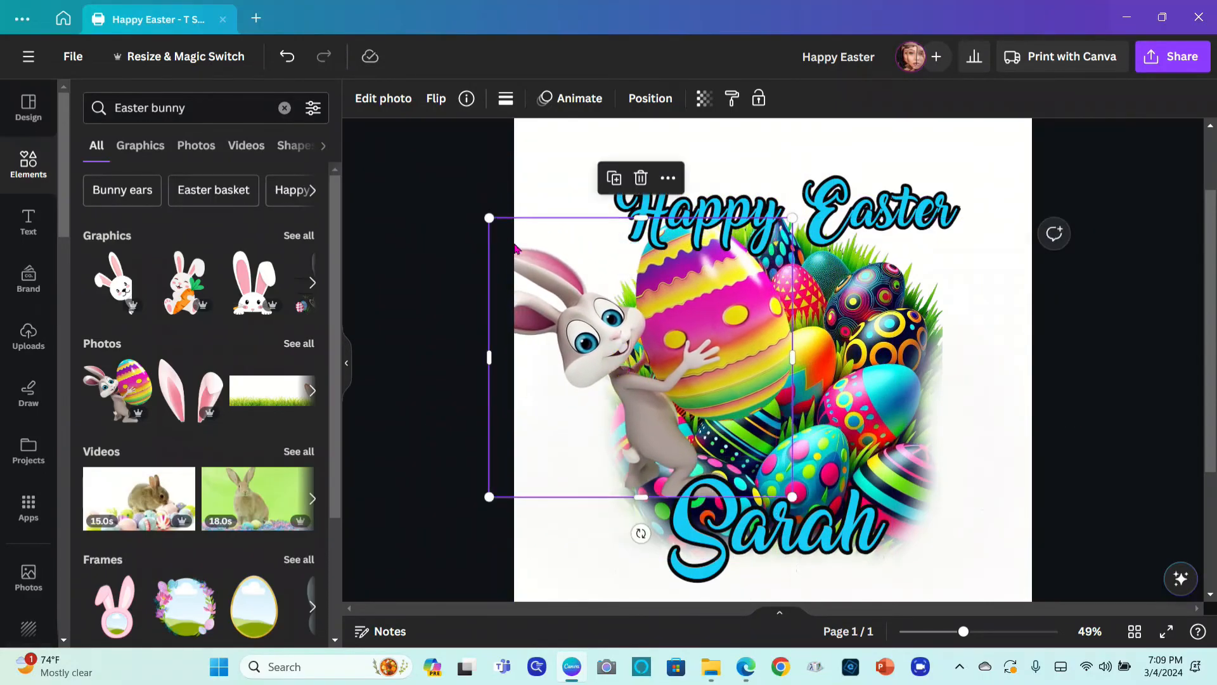
drag(486, 215, 520, 246)
drag(713, 346, 880, 346)
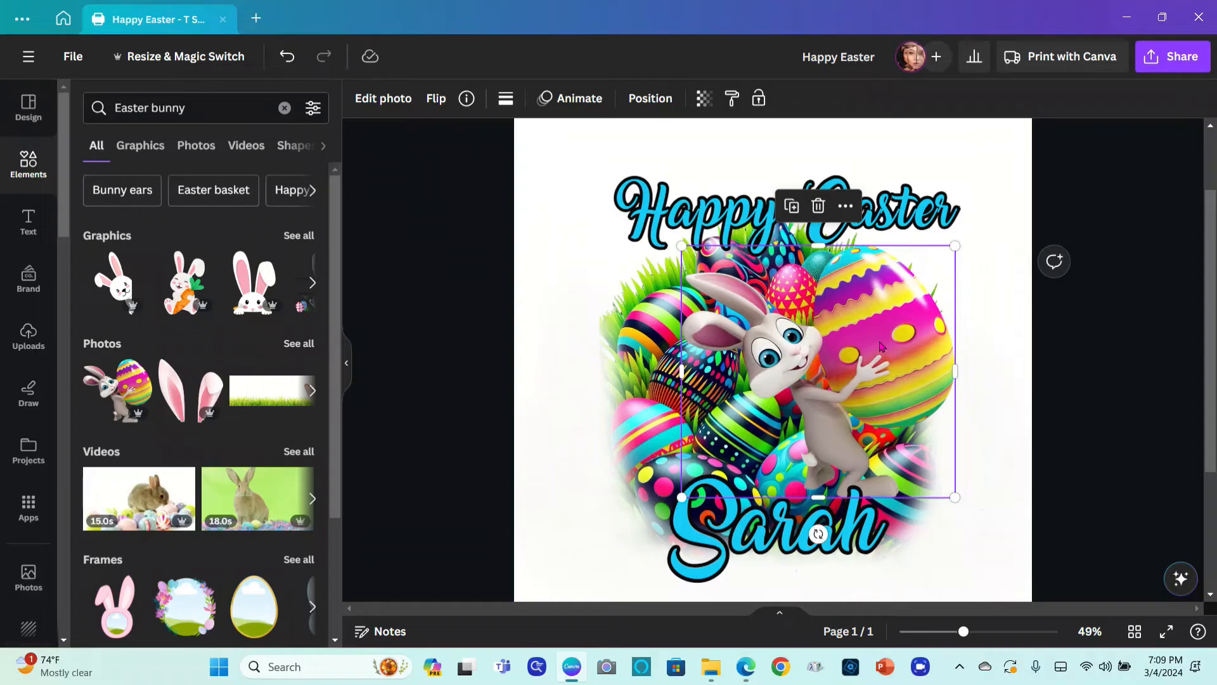
Flip the bunny photo horizontally and move it to the lower right of the eggs, against the page edge.
click(436, 99)
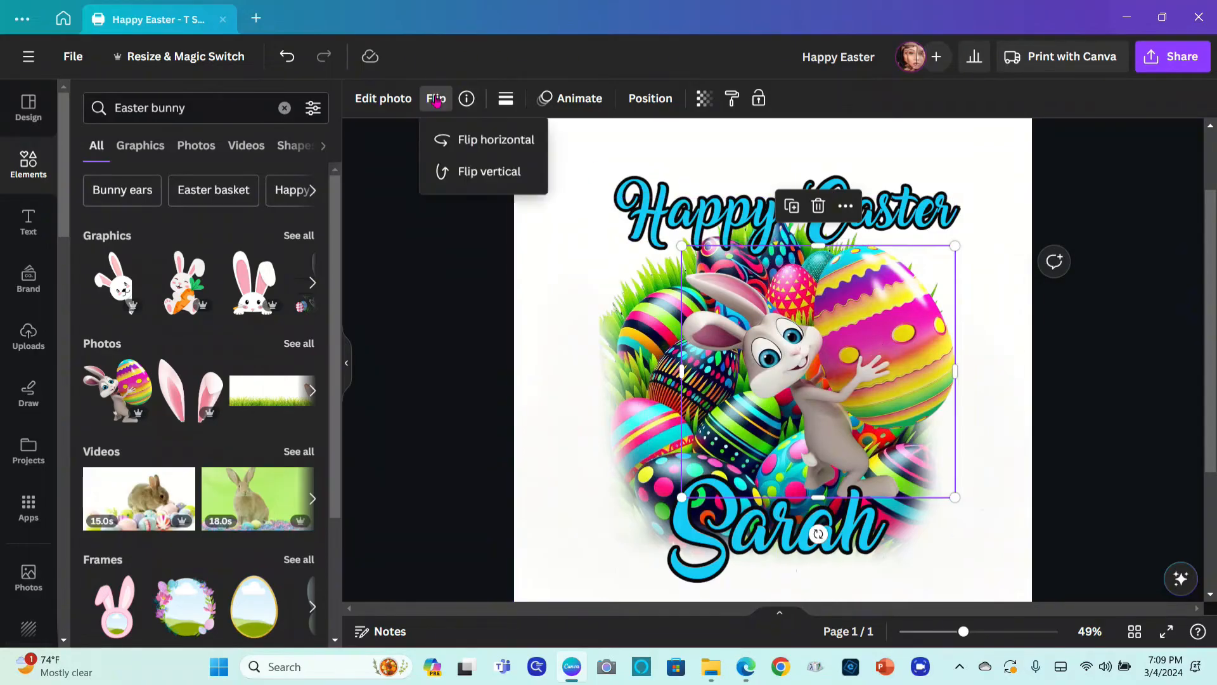
click(488, 141)
drag(833, 354, 901, 415)
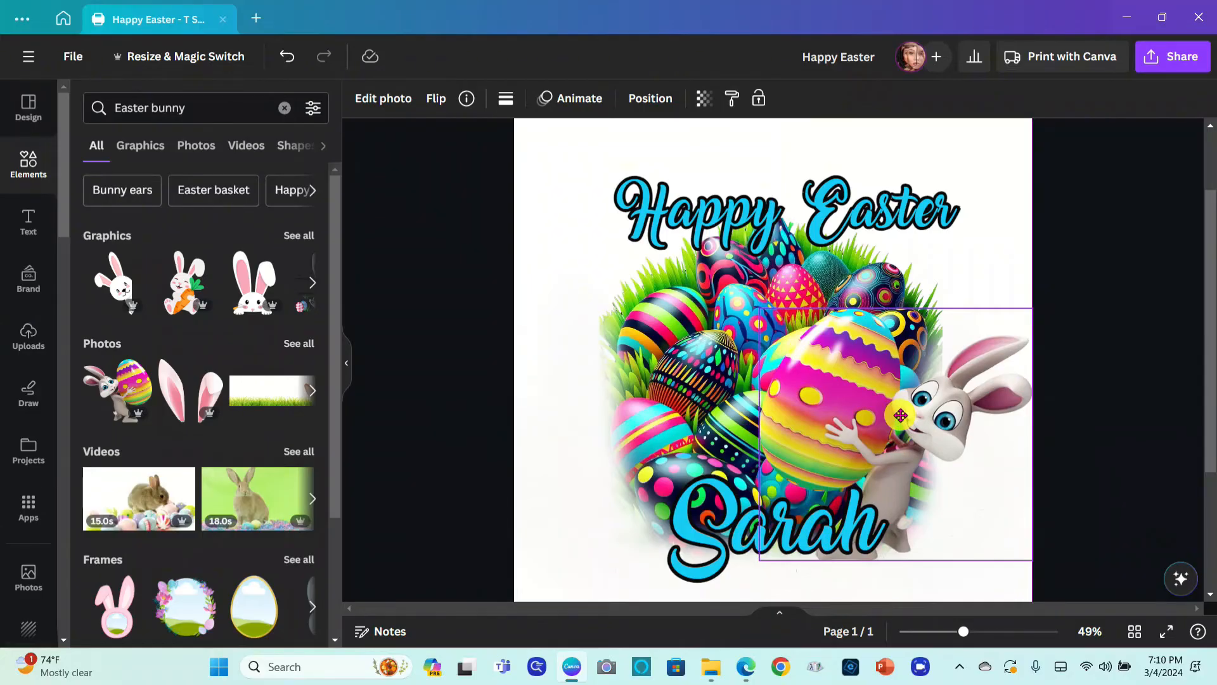
drag(901, 415, 902, 418)
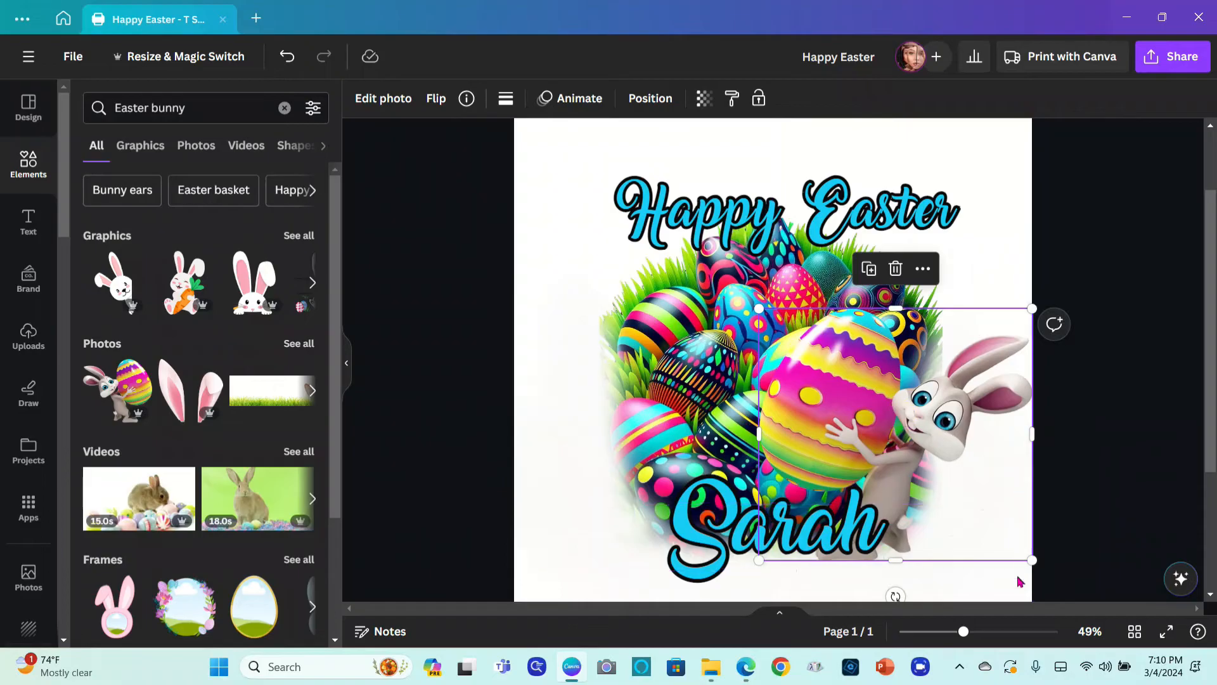
Shrink the flipped bunny further and place it at the lower right corner of the eggs.
drag(1033, 560, 996, 522)
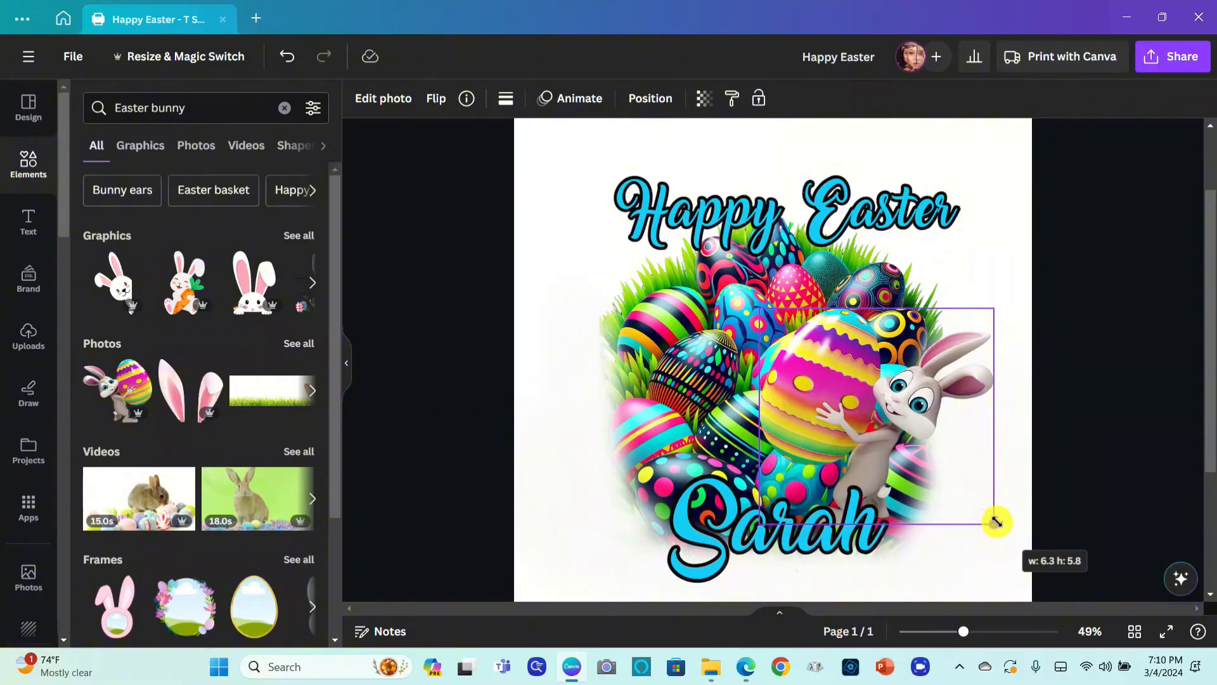
drag(996, 522, 990, 514)
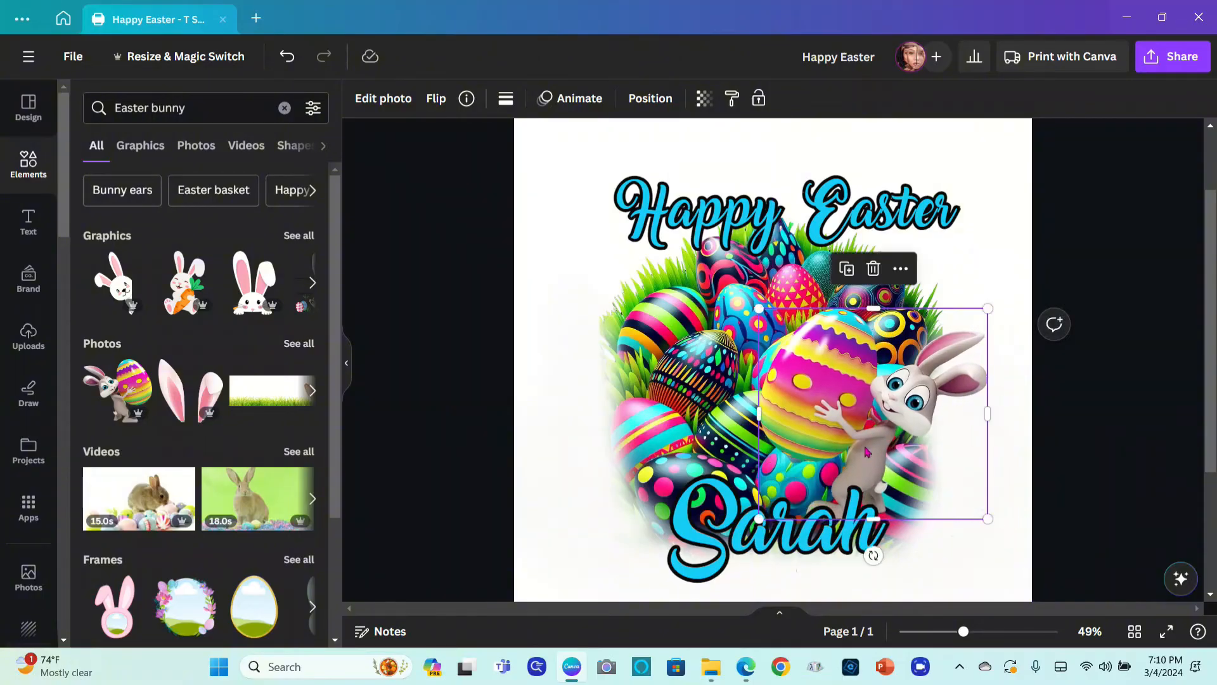
drag(862, 447, 908, 471)
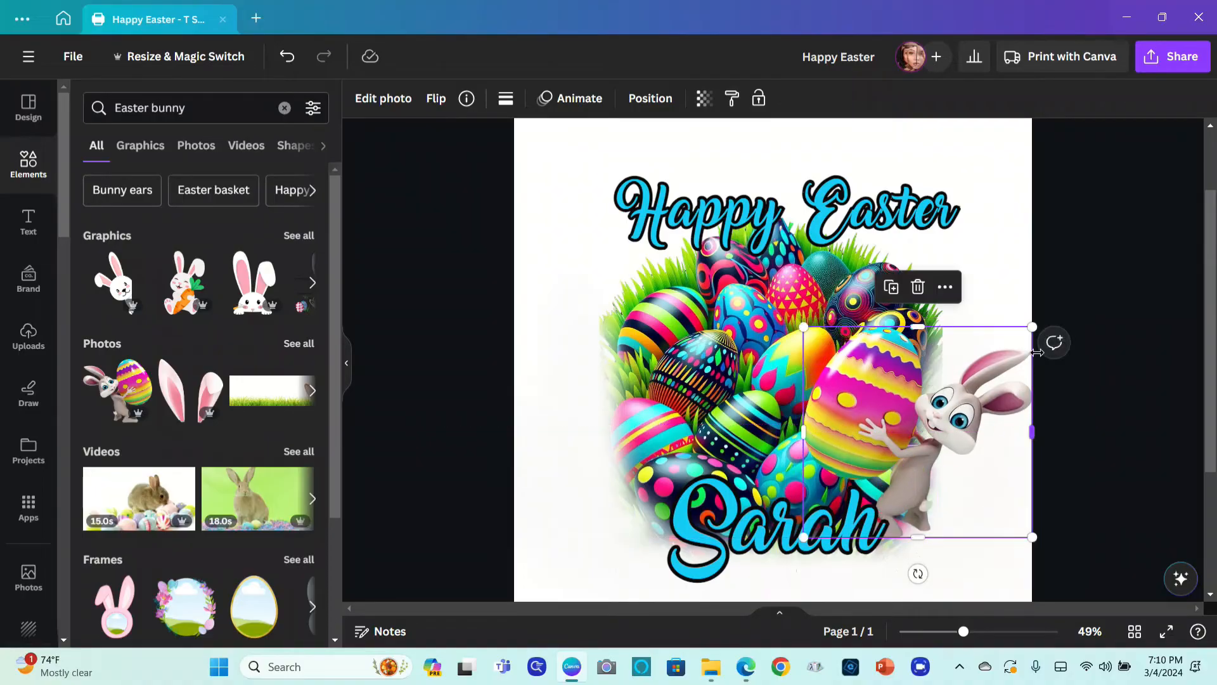
drag(1032, 327, 1014, 342)
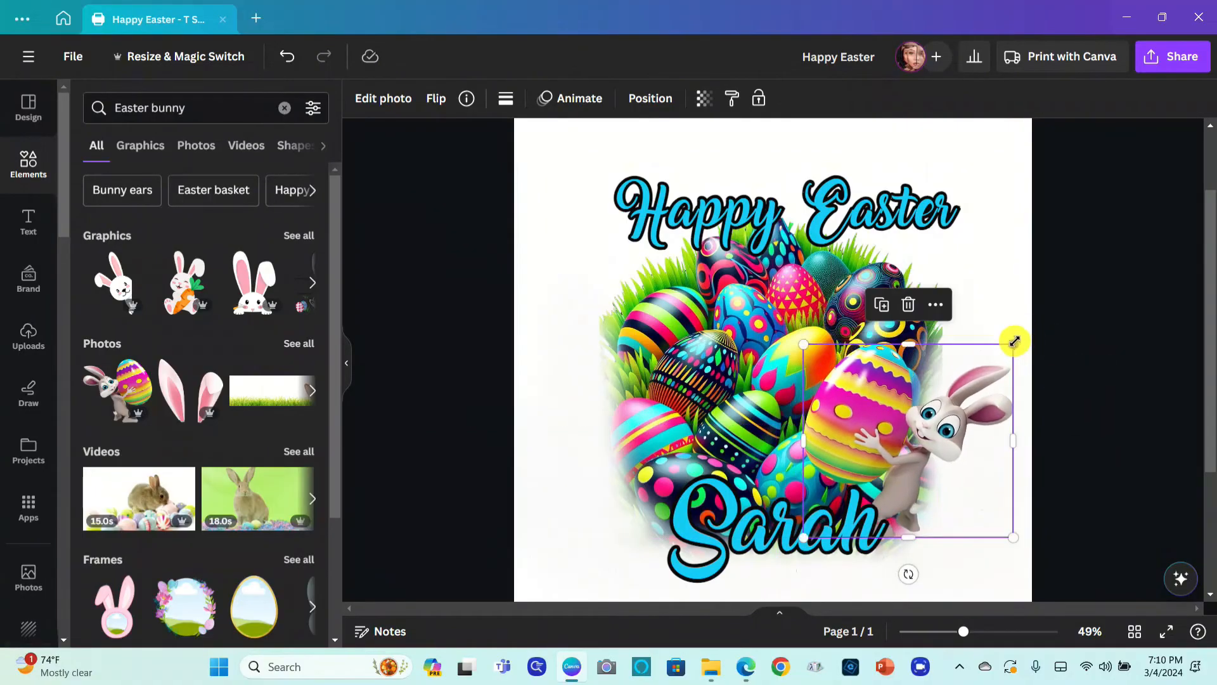
Move the bunny above the eggs at the top of the page and lower the "Happy Easter" heading over its legs.
click(943, 439)
drag(943, 439, 825, 218)
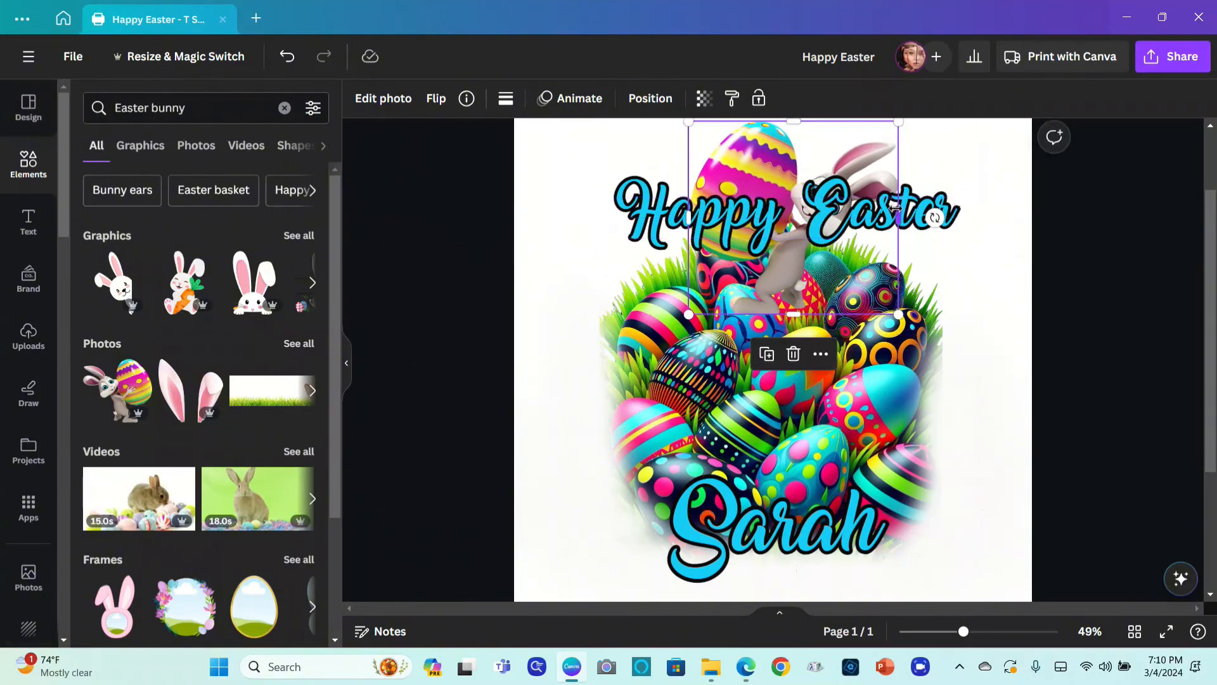
click(983, 211)
click(740, 212)
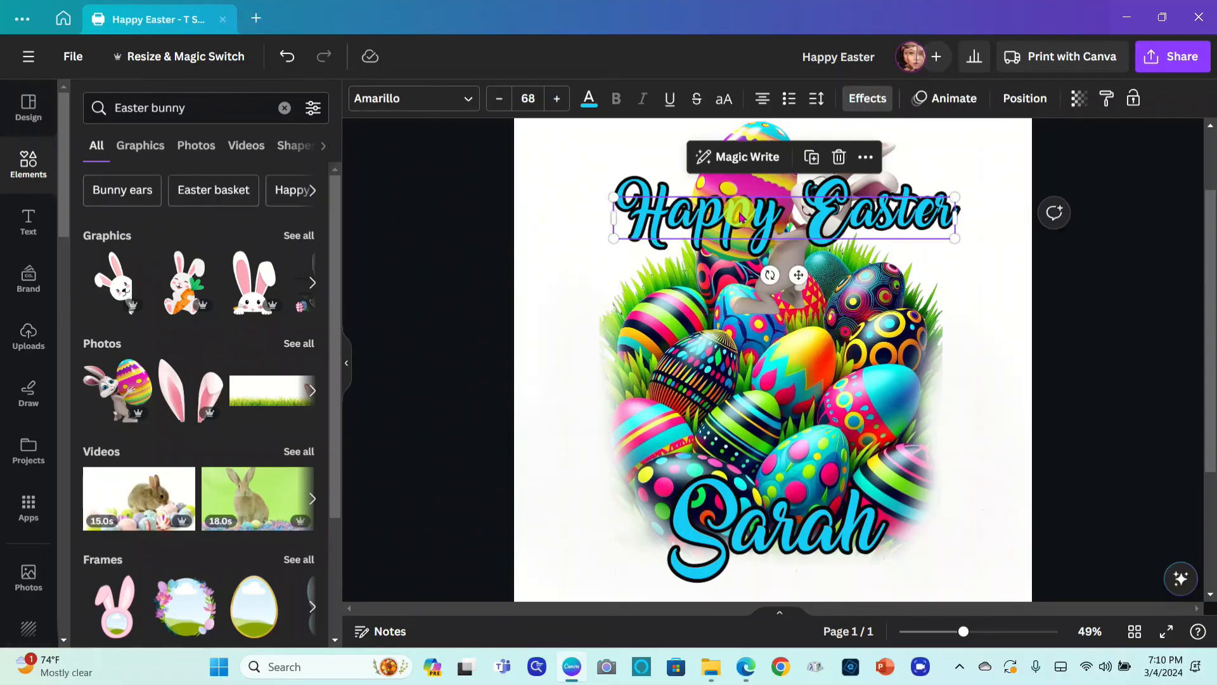
drag(740, 213, 739, 262)
Select the bunny, heading, eggs and personalized name together and group them.
click(1012, 331)
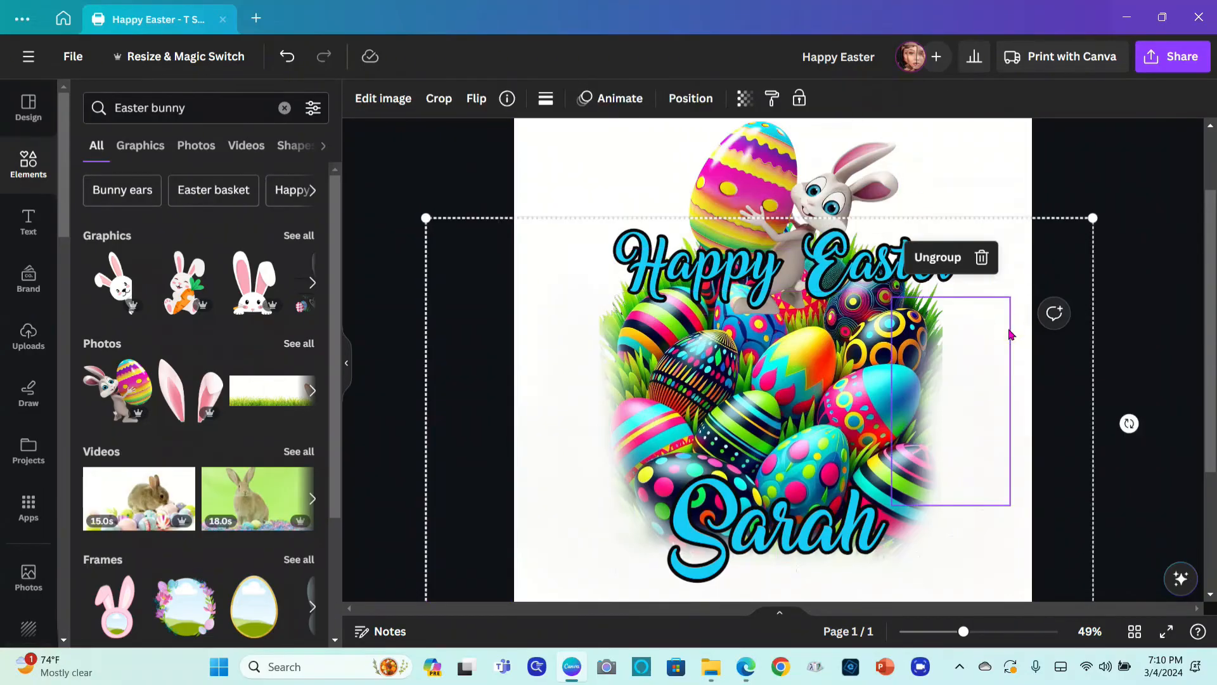
click(539, 538)
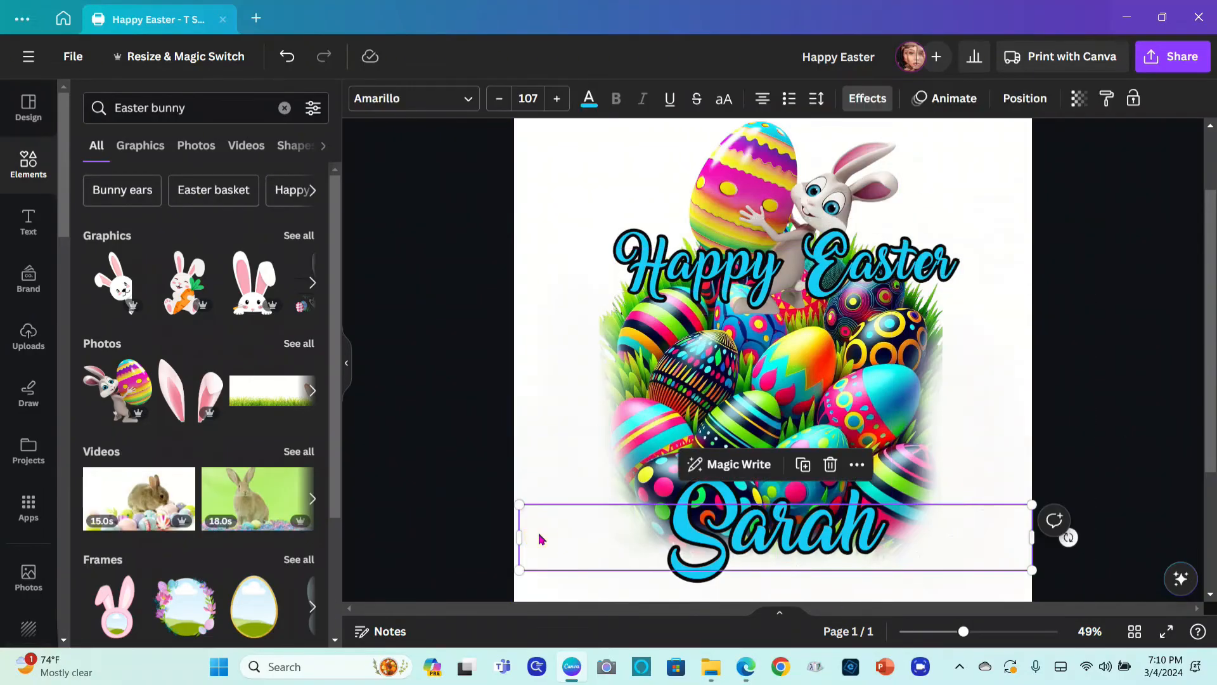
click(599, 145)
drag(599, 145, 989, 588)
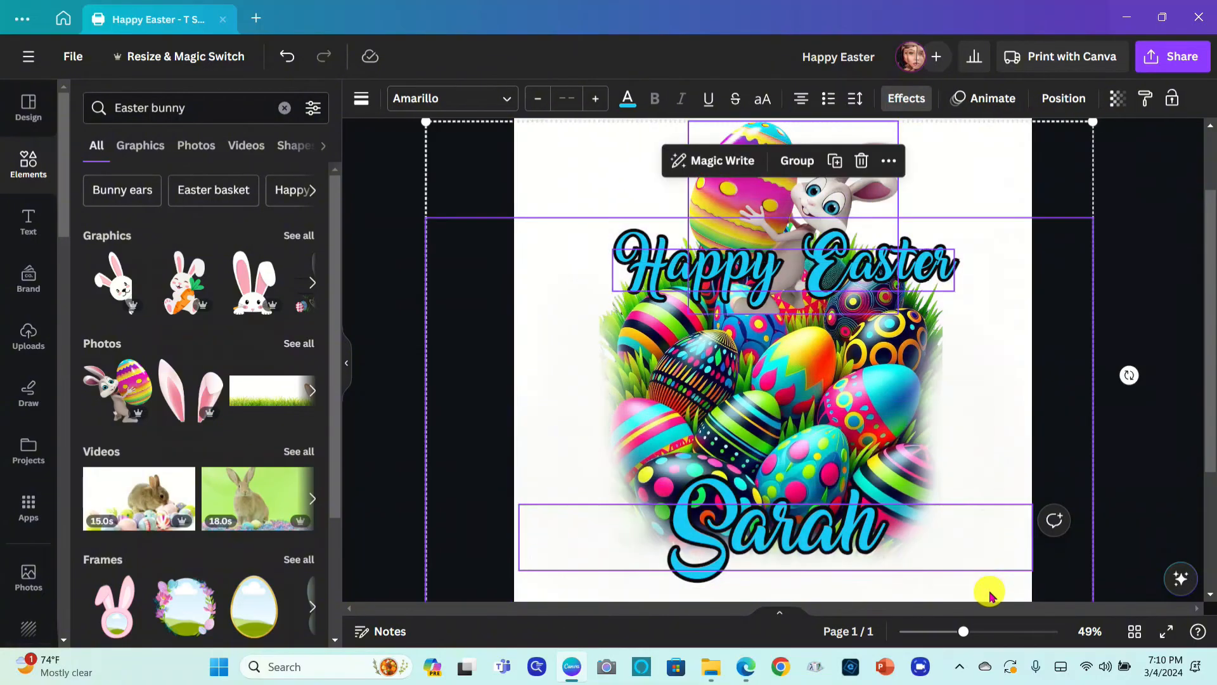
click(772, 160)
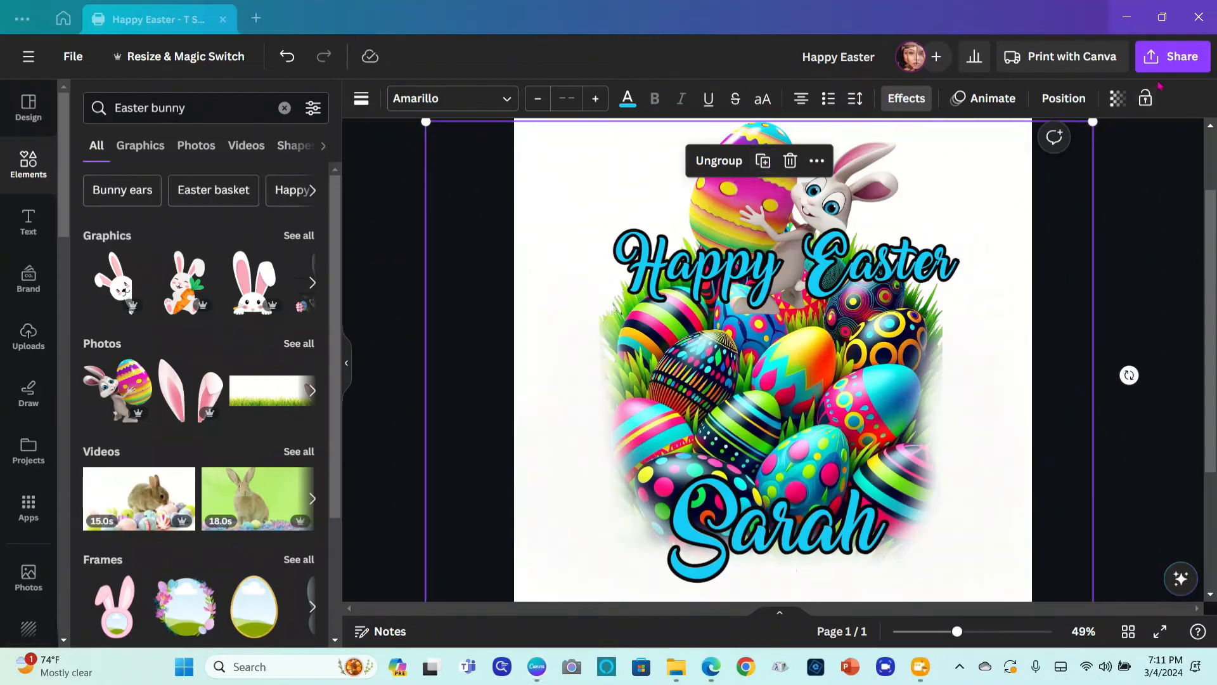
Download the design as a PNG with a transparent background at size 1.75 (2,722 × 3,500 px).
click(1173, 58)
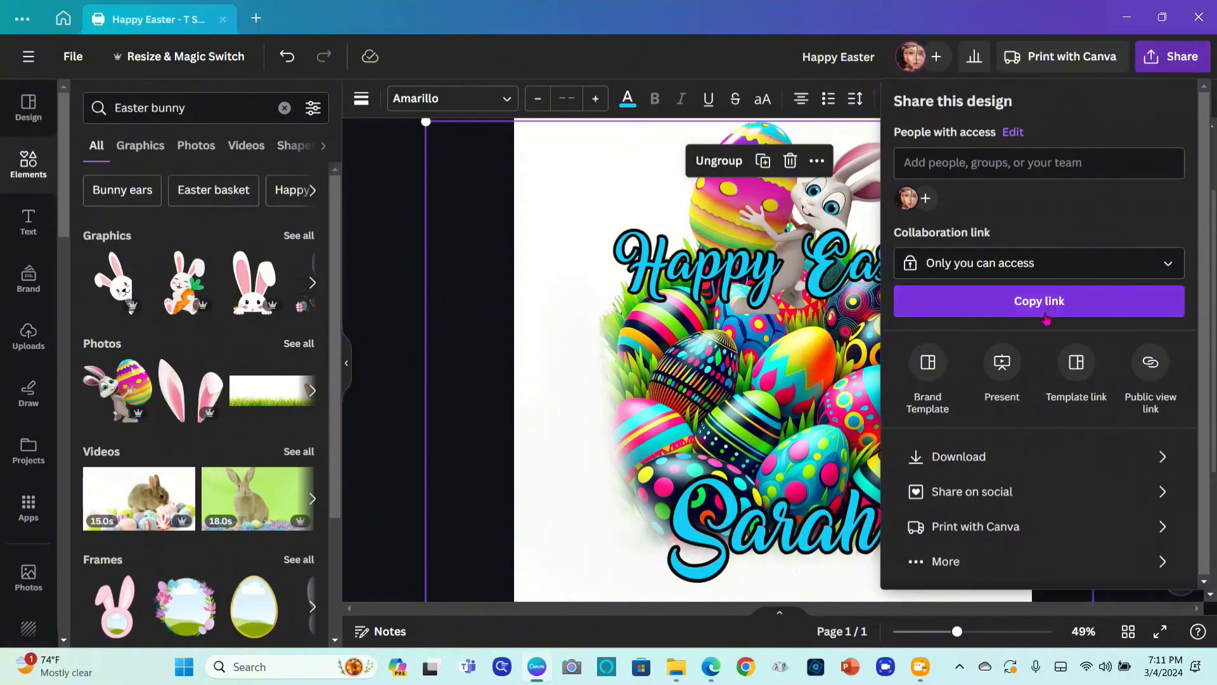
click(948, 458)
click(958, 325)
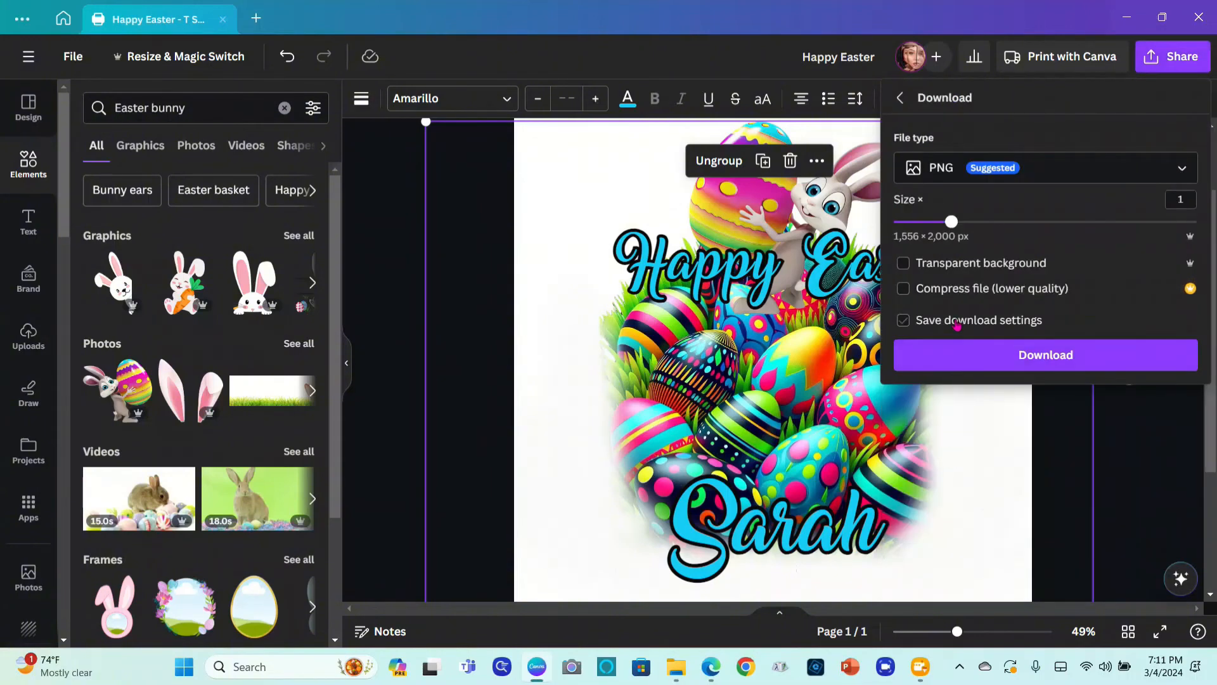
click(905, 267)
drag(951, 226, 1037, 229)
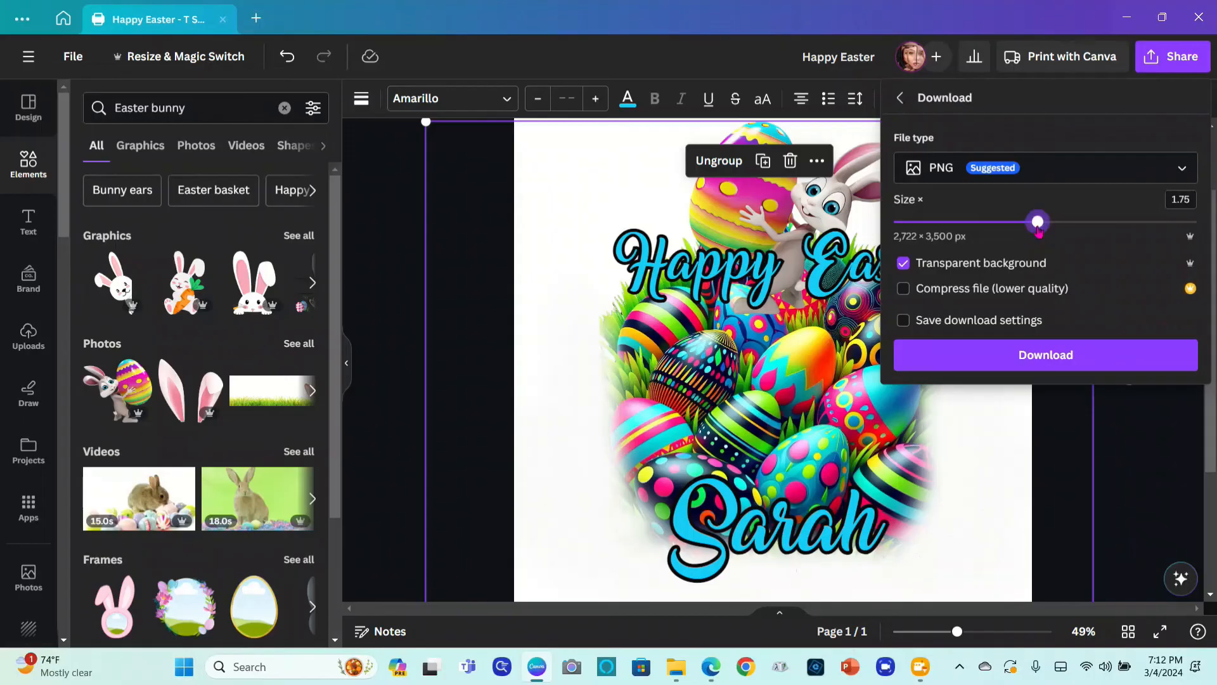
click(1045, 359)
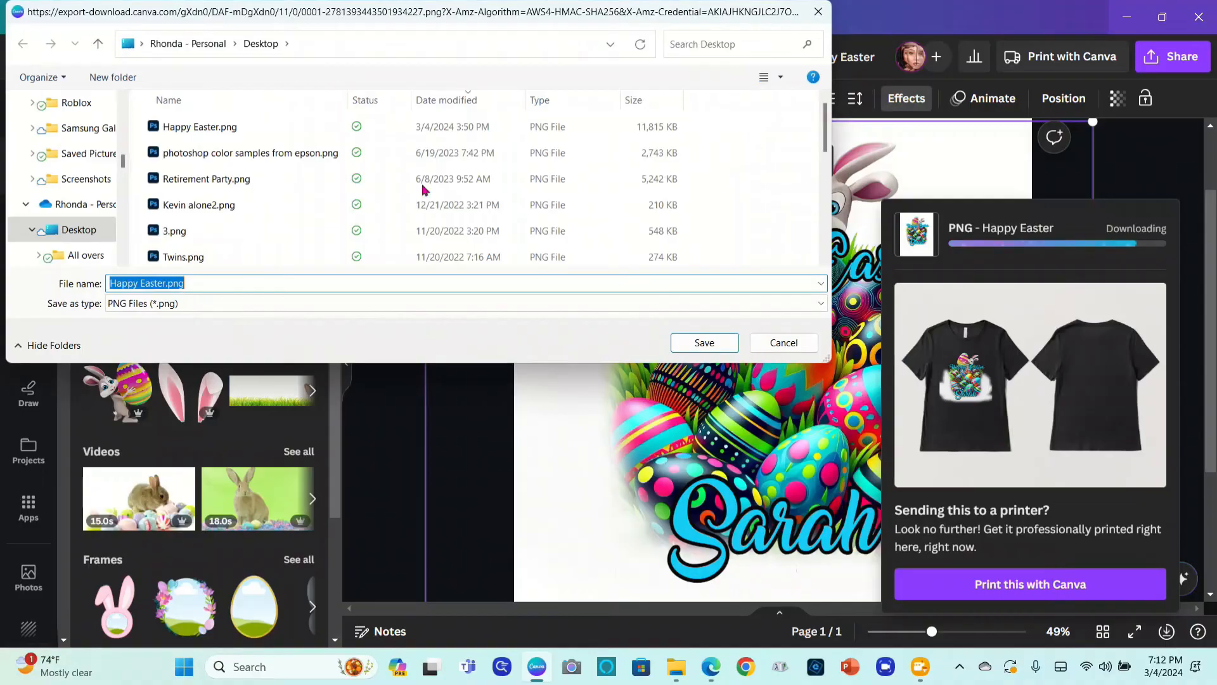
Save the download to the Desktop folder as Happy Easter.png, replacing the existing file.
click(81, 230)
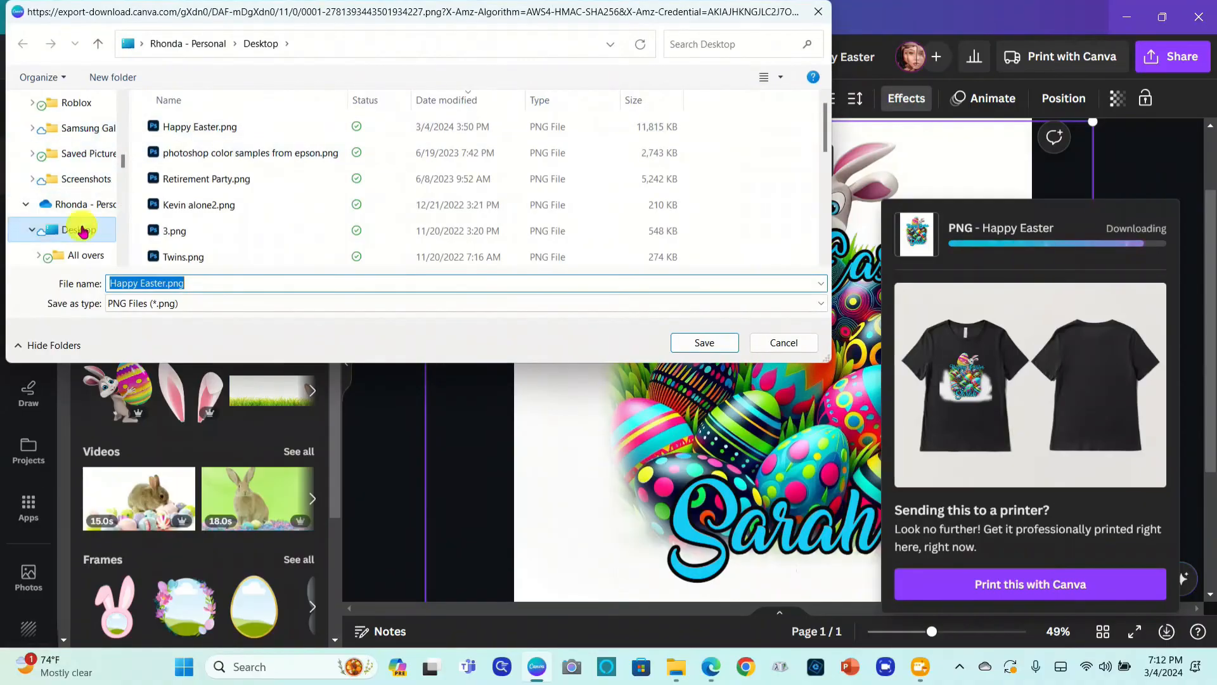
click(82, 204)
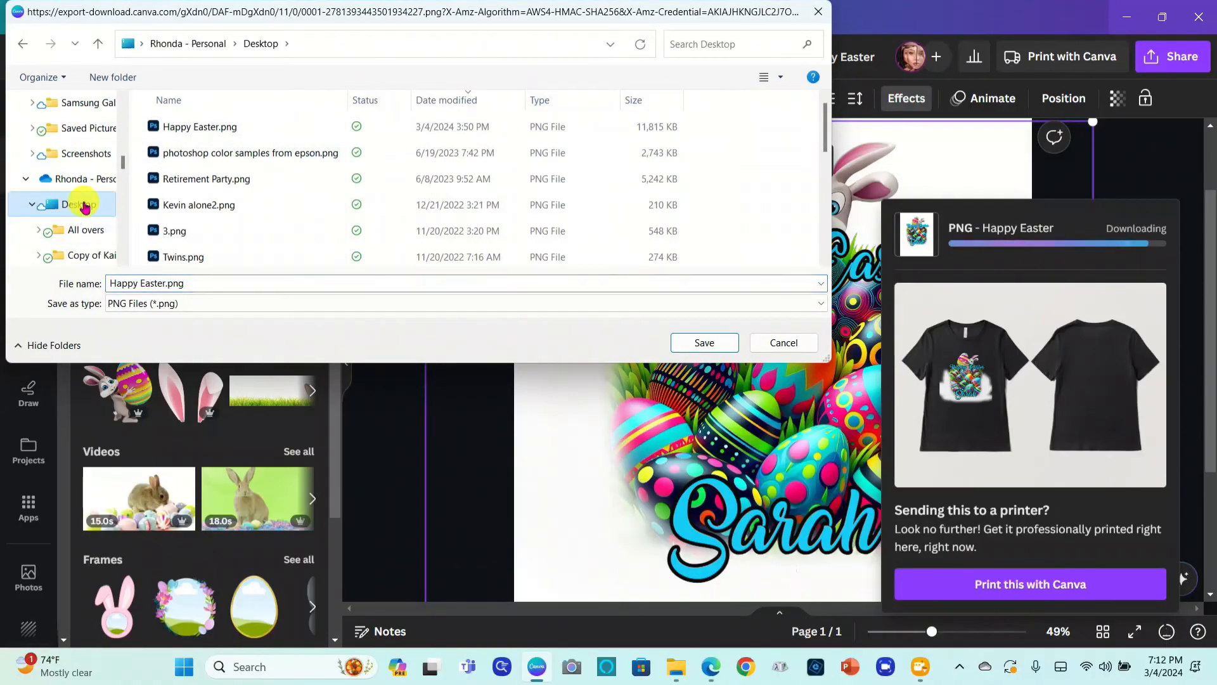
click(701, 341)
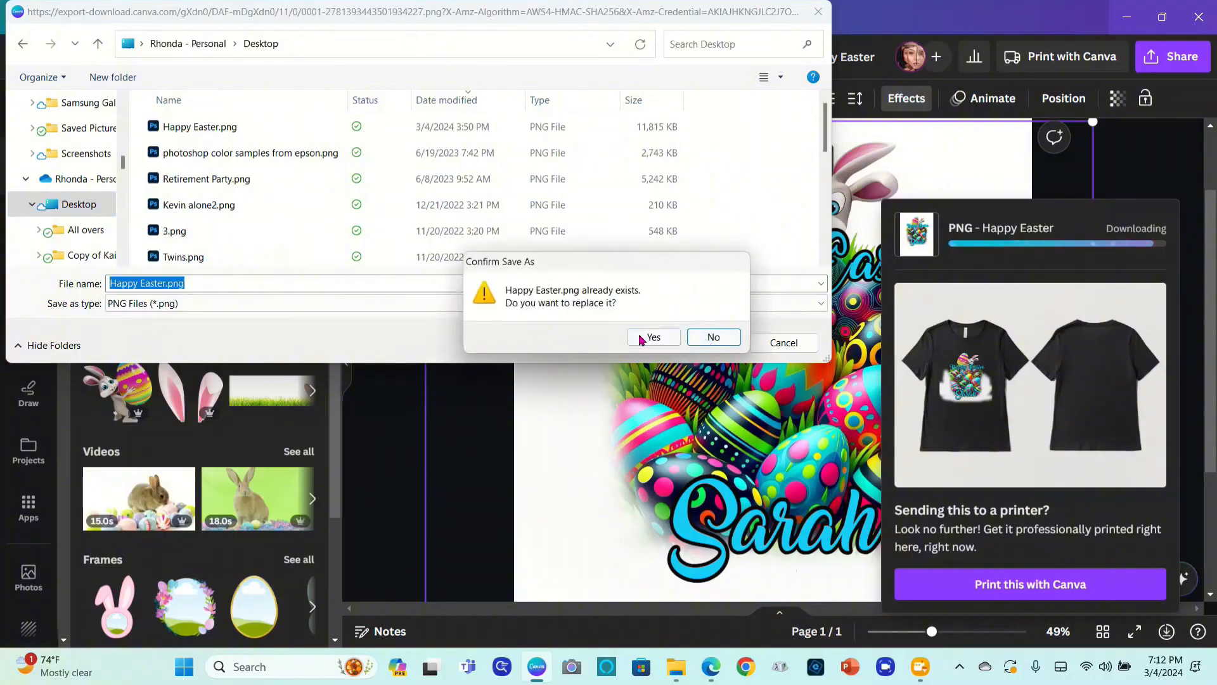
click(642, 340)
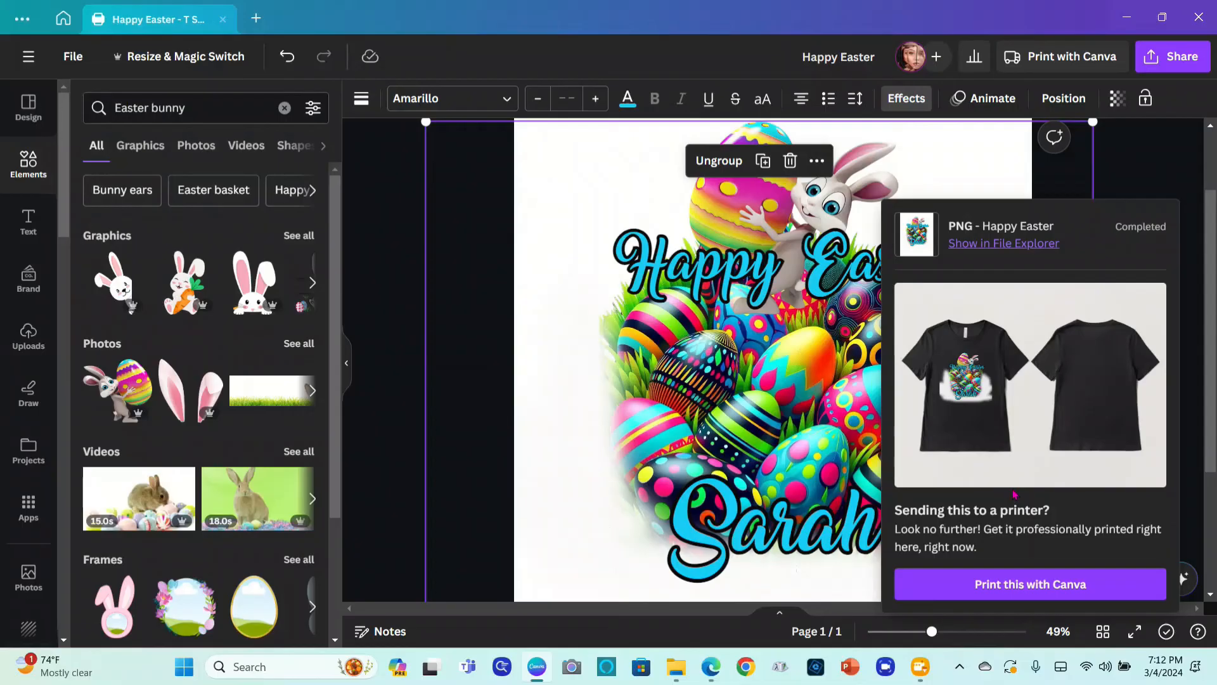
Open the T-shirt print options for the design and set the shirt color to White and the style to Youth.
click(1019, 581)
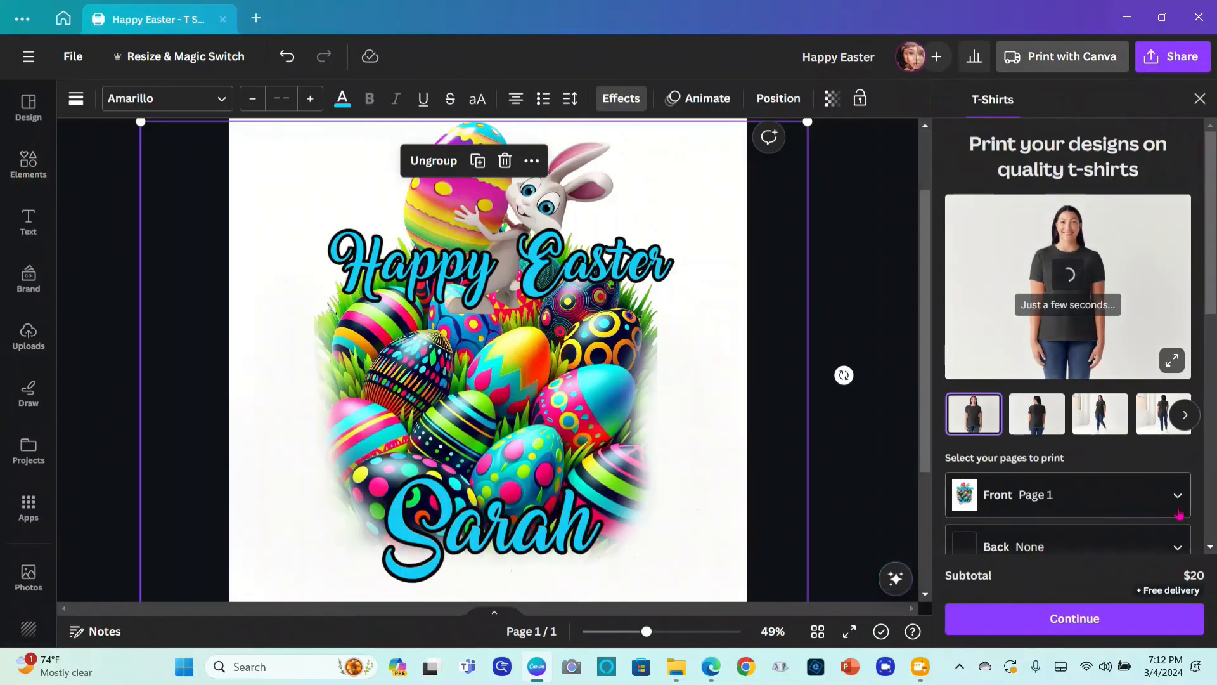
drag(1212, 293, 1210, 381)
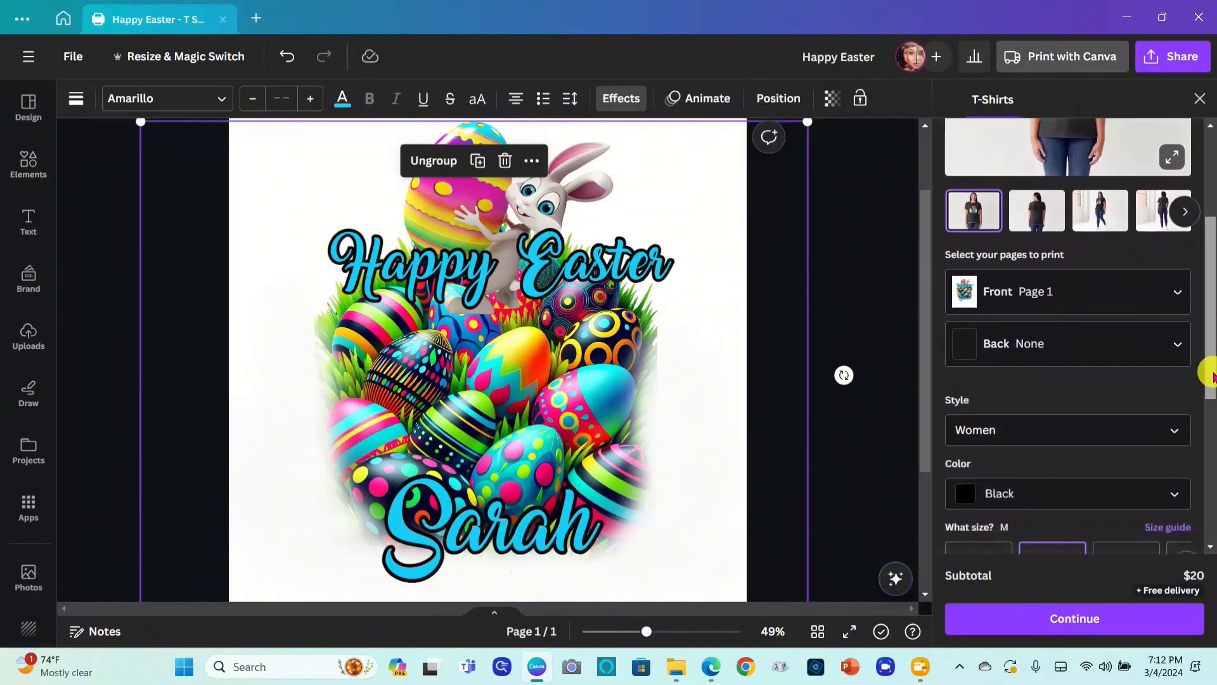
click(1173, 494)
scroll(968, 378, down, 1)
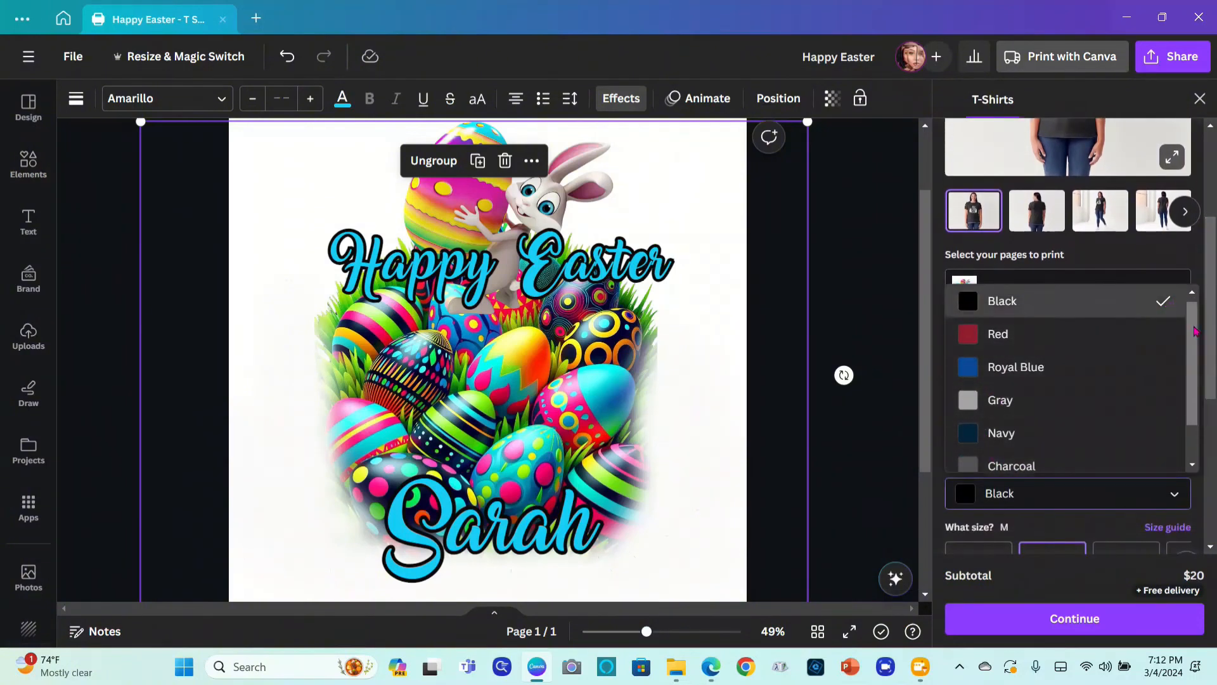
drag(1188, 406, 1187, 432)
click(968, 448)
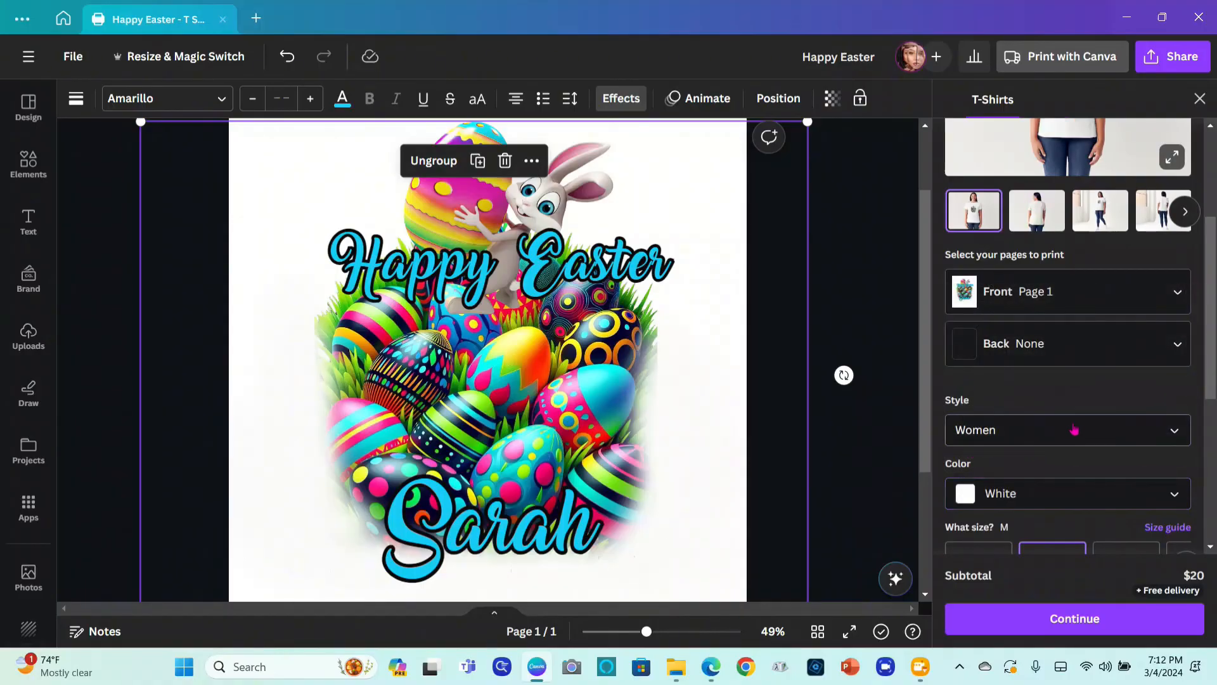
click(1089, 429)
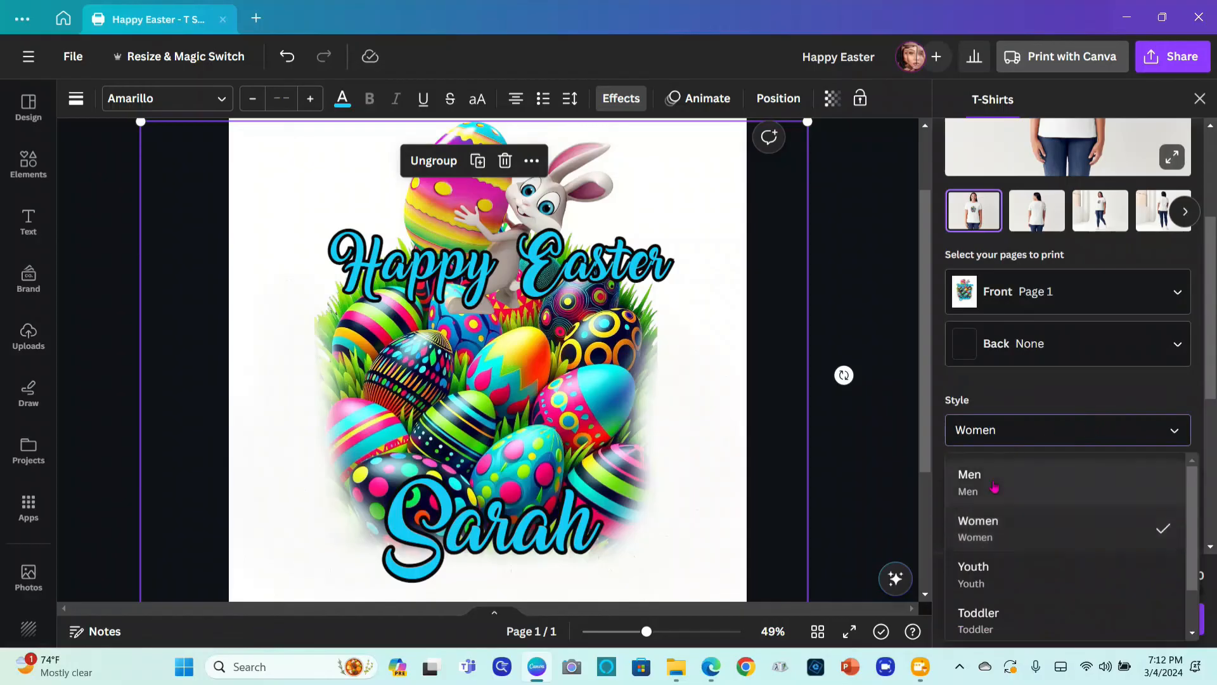
click(977, 574)
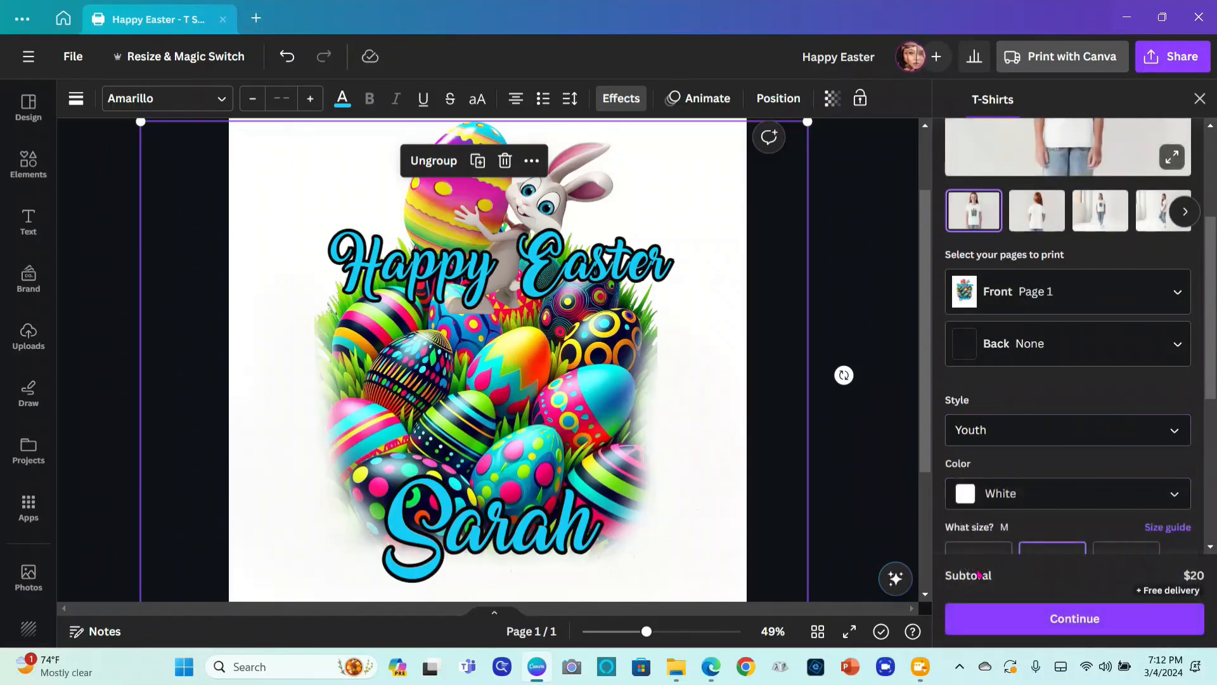
Examine the enlarged front mockup of the youth T-shirt and its back view.
click(1173, 156)
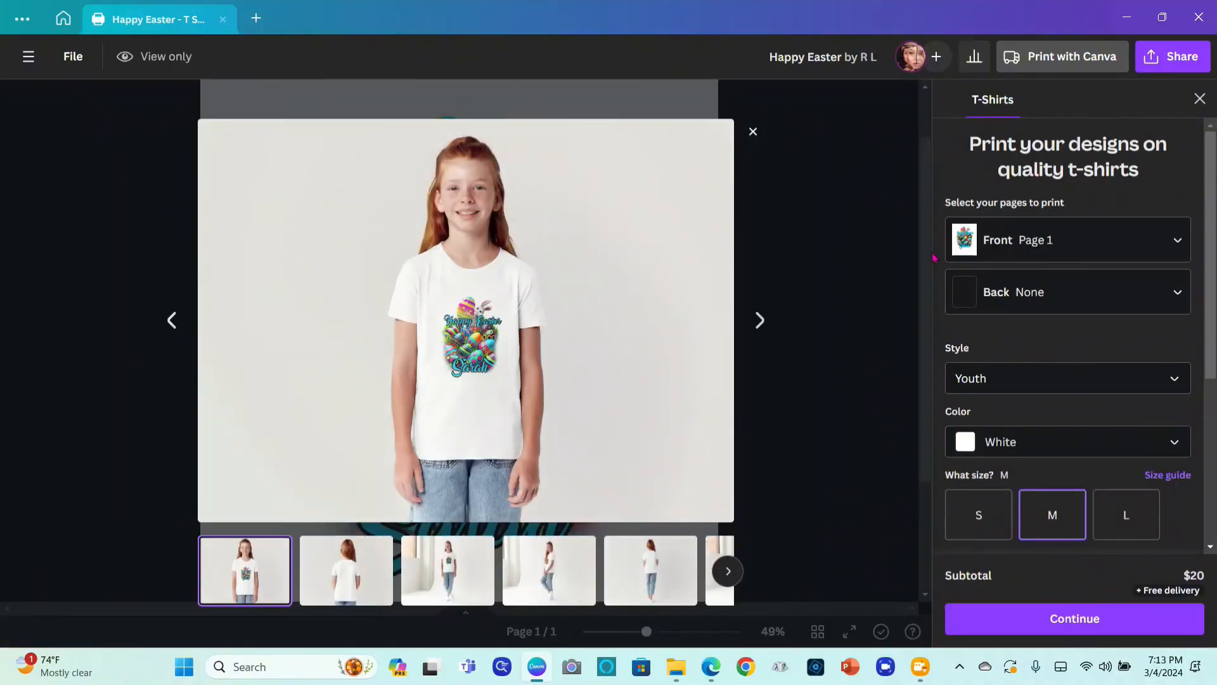
drag(641, 632, 660, 637)
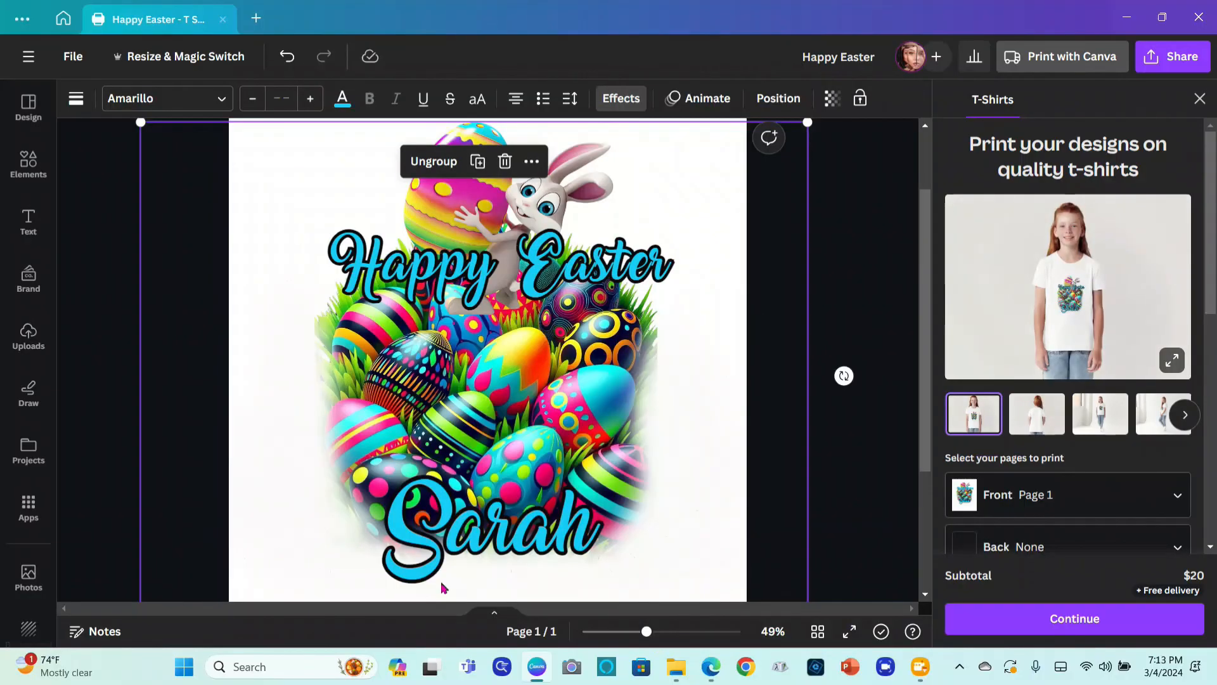
click(1034, 412)
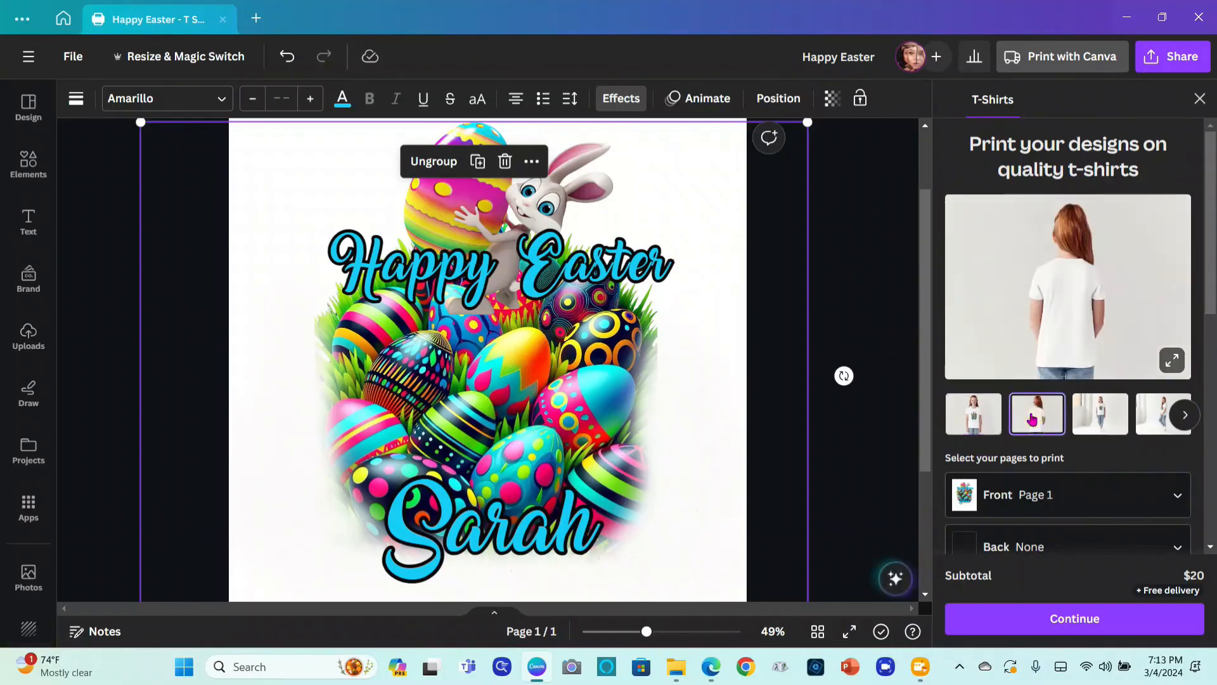
Examine the enlarged back view and the remaining full-length youth T-shirt mockups through the seated pose, and close the enlarged preview.
click(1172, 360)
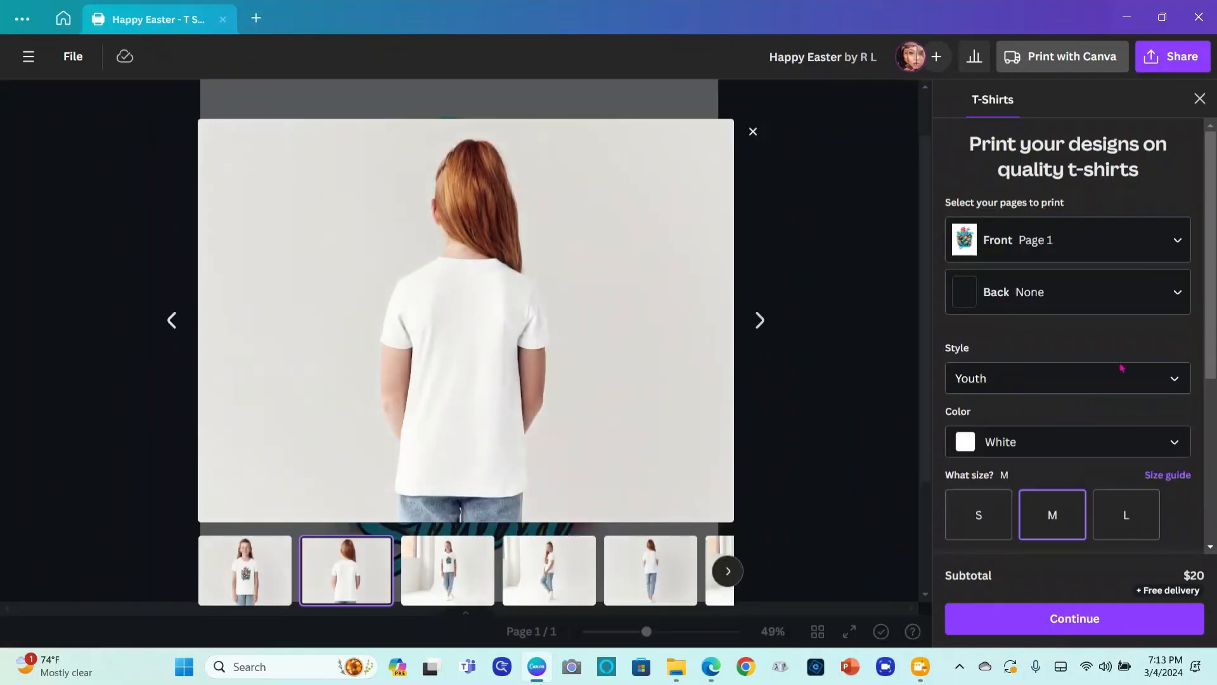
click(445, 585)
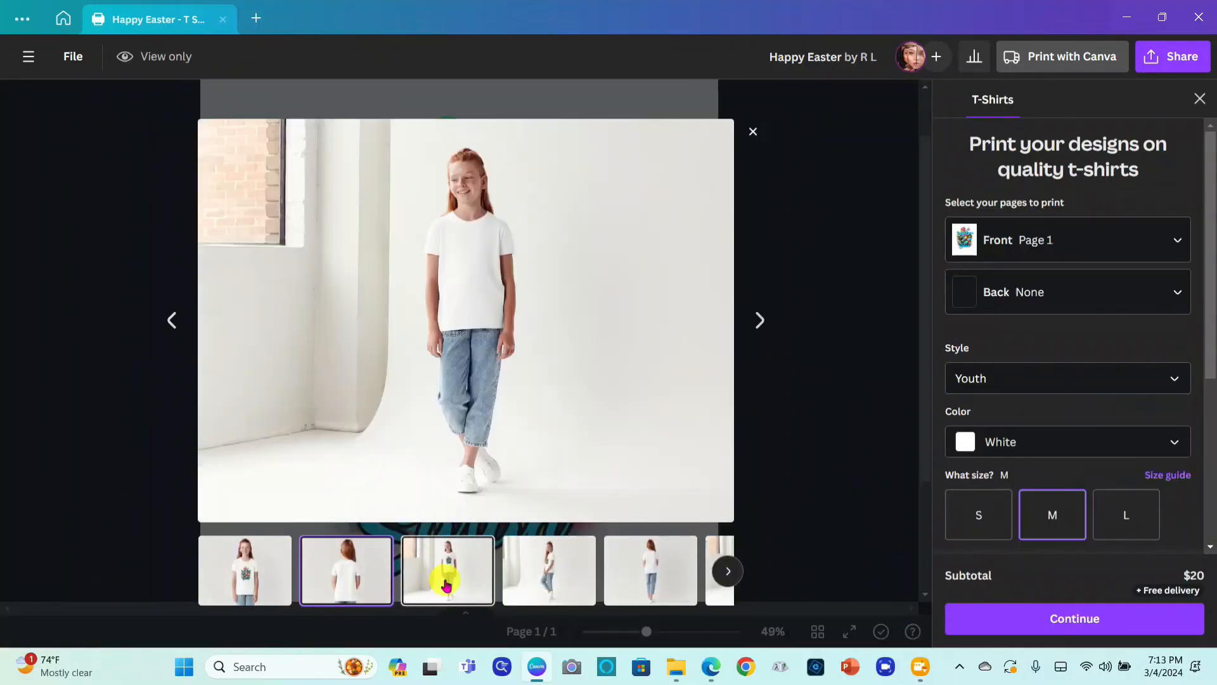
click(544, 580)
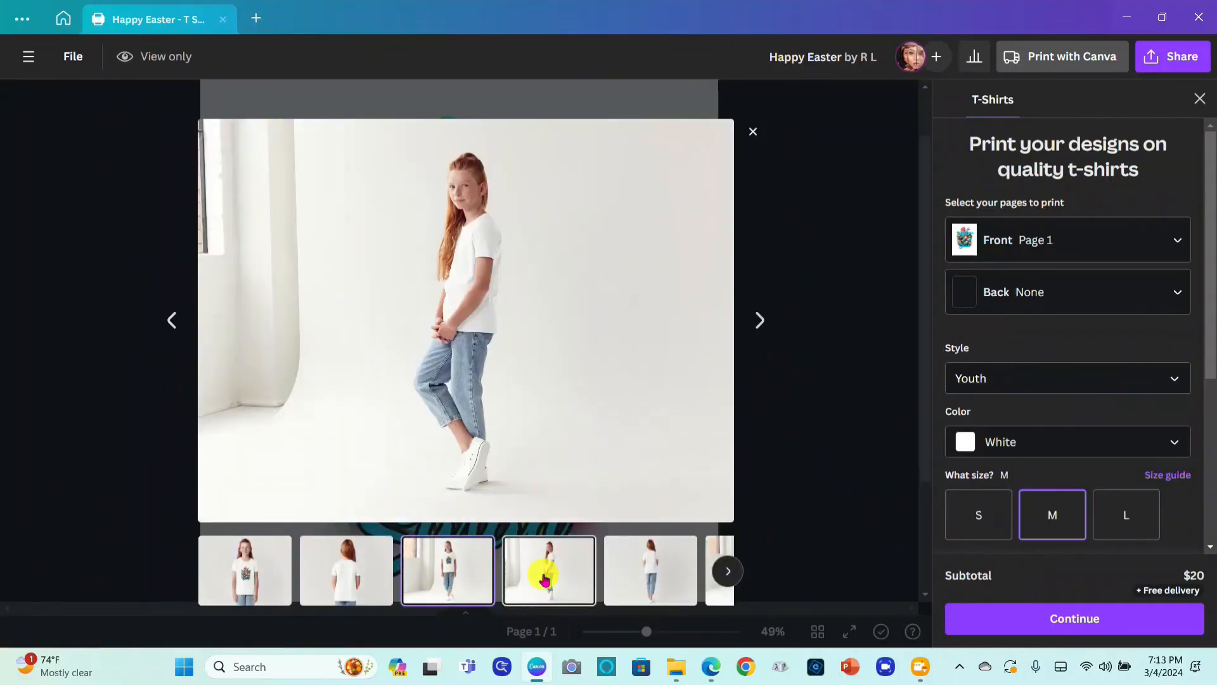
click(631, 579)
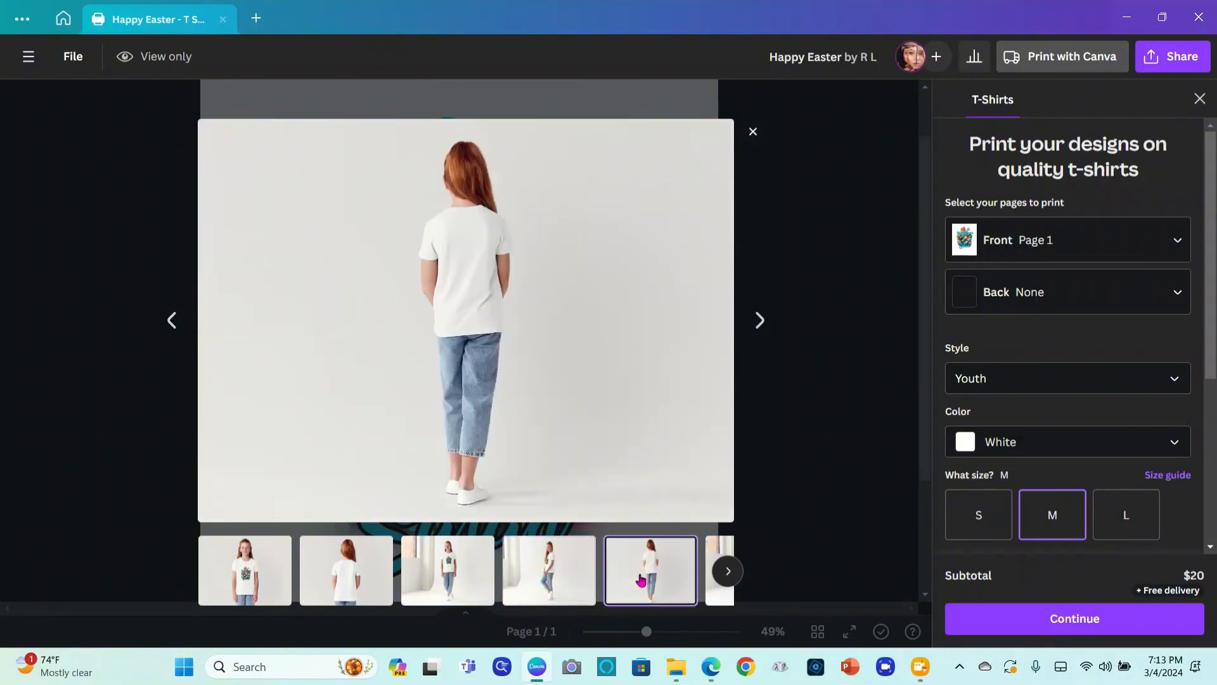
click(728, 570)
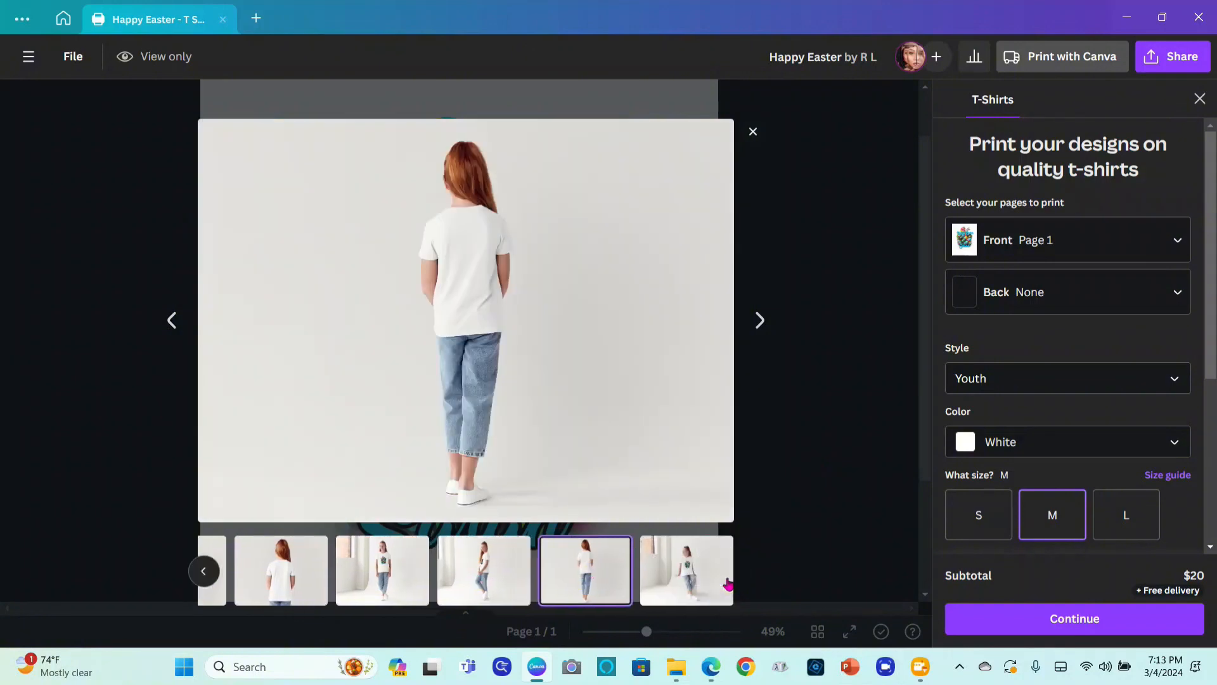
click(696, 577)
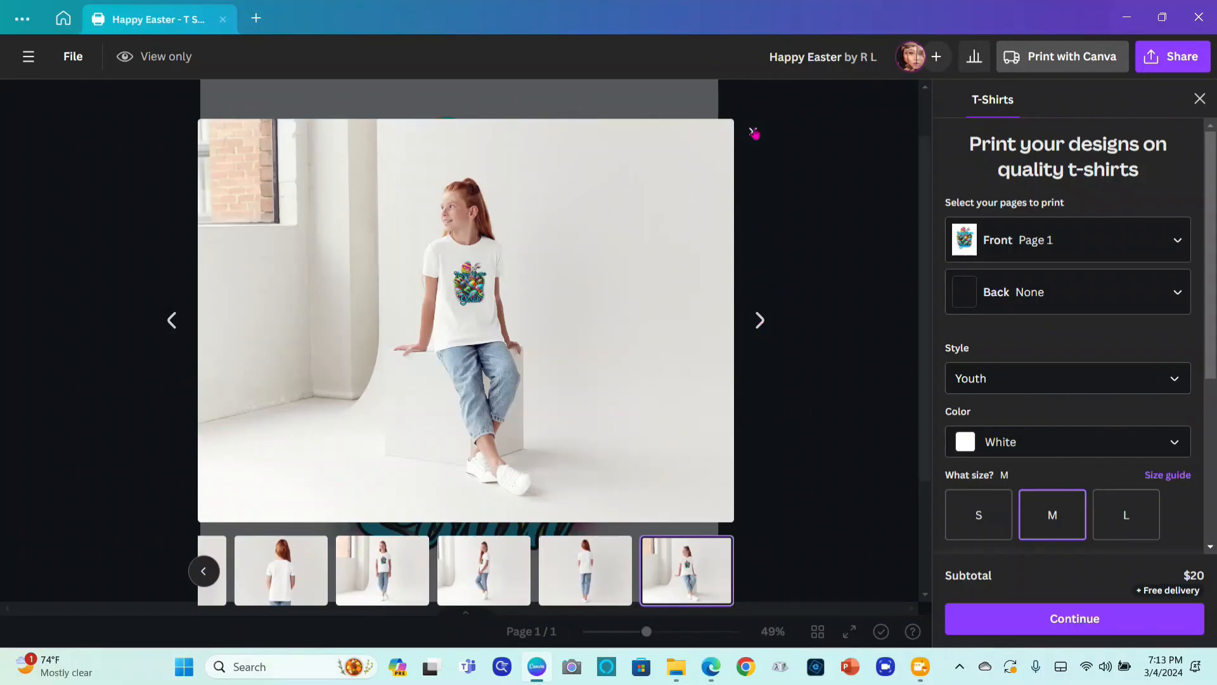
click(753, 131)
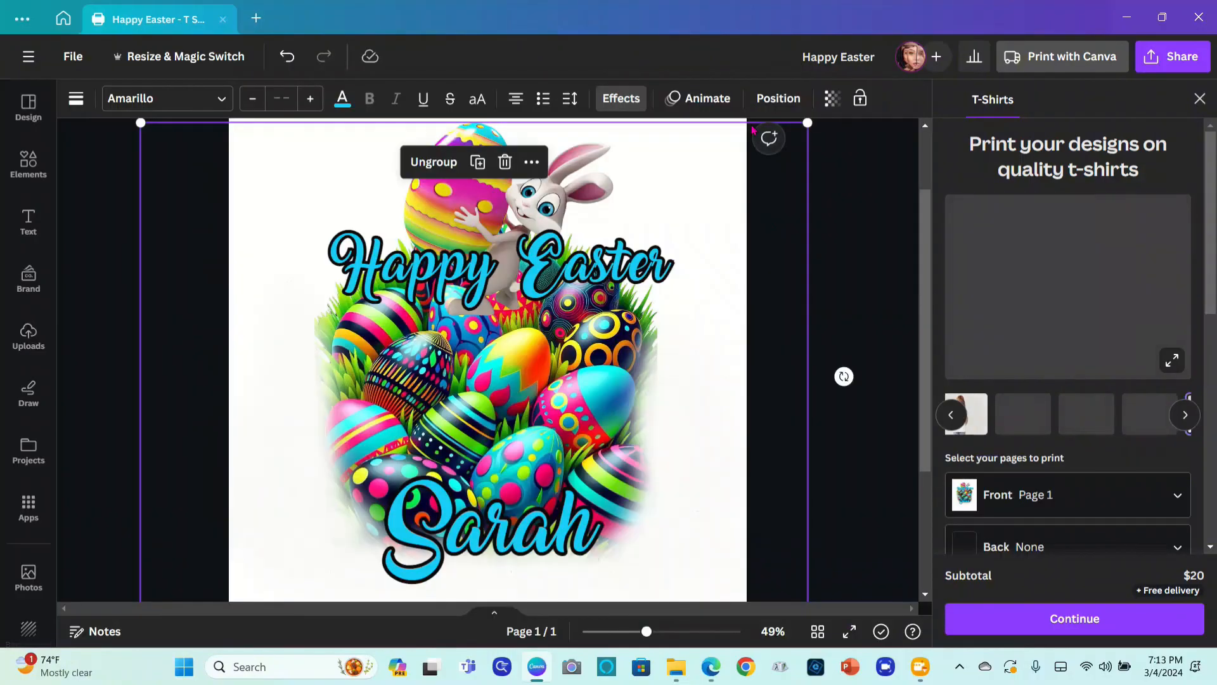